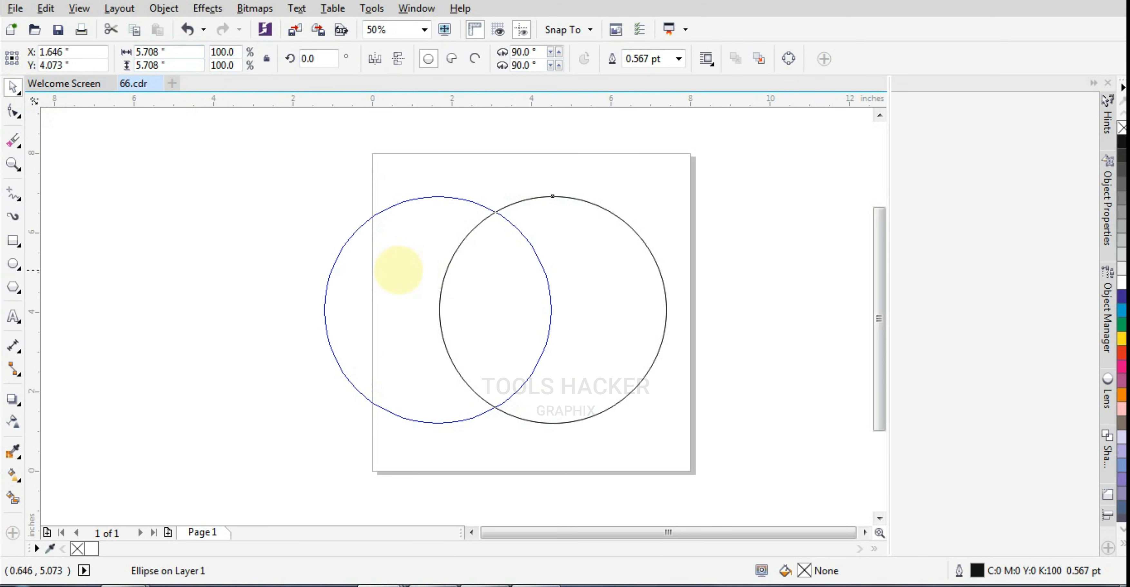
# - Create a leaf shape from the intersection of the two overlapping circles, and delete both circles
pyautogui.keyDown('shift'); pyautogui.click(400, 269); pyautogui.keyUp('shift')
pyautogui.click(512, 62)
pyautogui.click(583, 254)
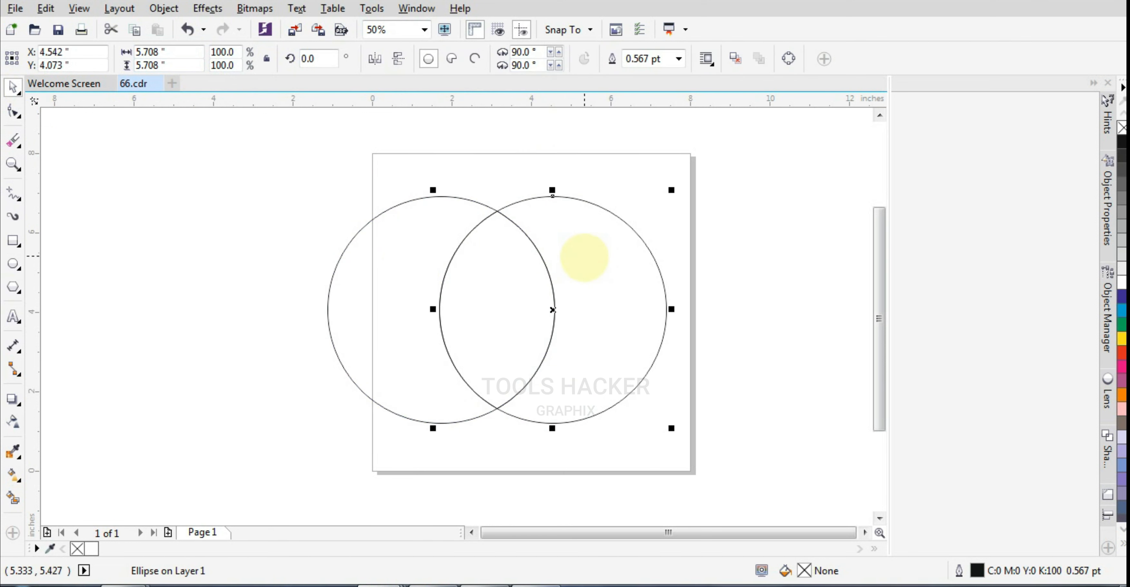
pyautogui.press('Delete')
pyautogui.click(406, 263)
pyautogui.press('Delete')
# - Center the leaf shape on the page
pyautogui.click(531, 282)
pyautogui.press('p')
pyautogui.scroll(1, 531, 282)
pyautogui.scroll(-1, 575, 291)
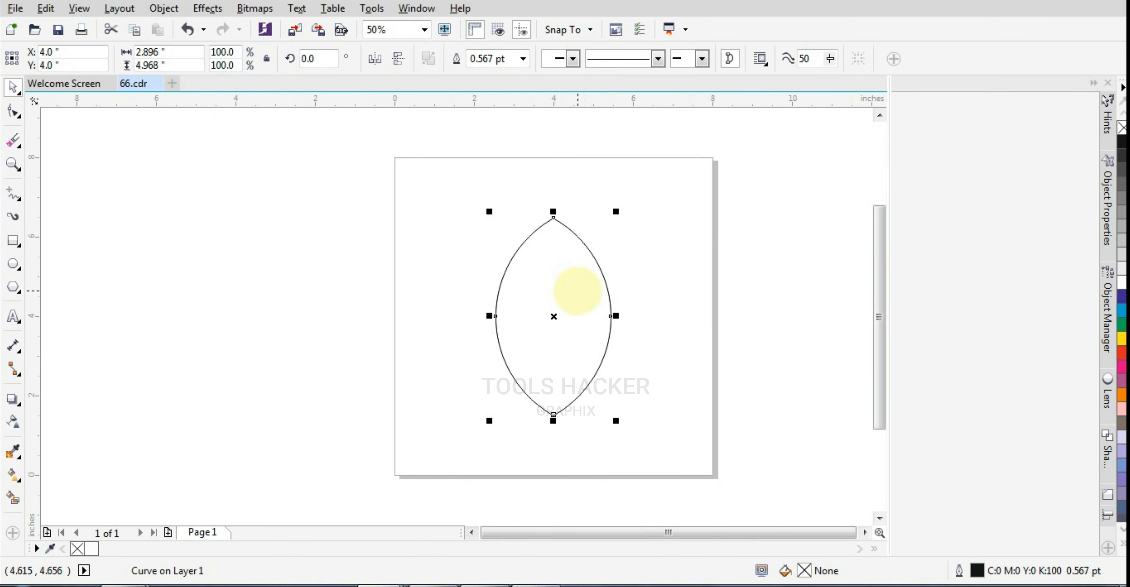
# - Make a concentric inner leaf copy about 1.789 × 3.292 in, and enlarge a copy of it to about 2.247 × 4.135 in
pyautogui.moveTo(613, 209); pyautogui.dragTo(570, 214)
pyautogui.scroll(1, 542, 283)
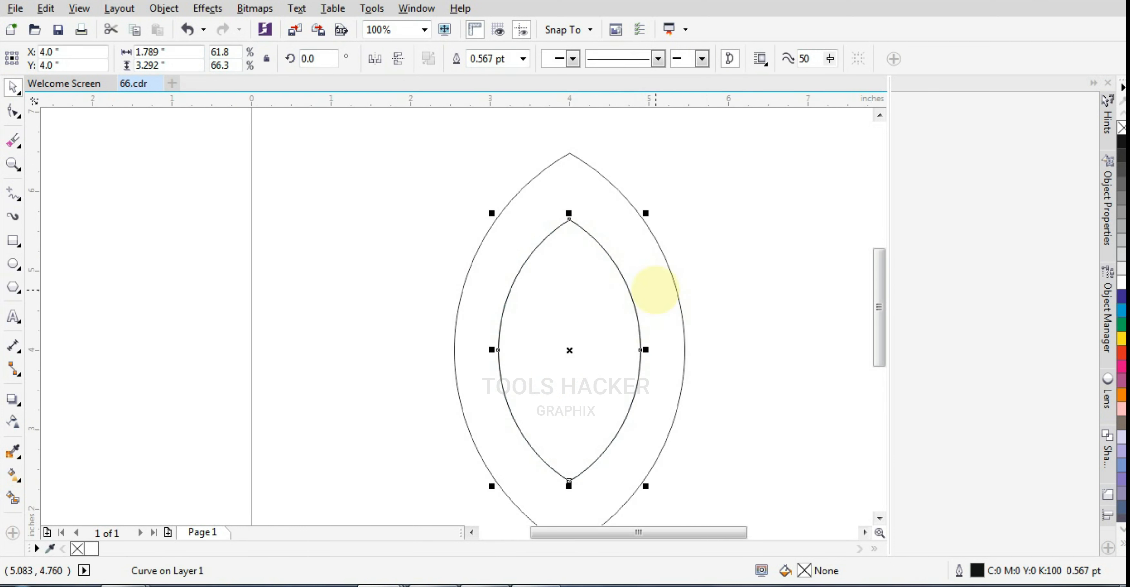
pyautogui.moveTo(649, 216); pyautogui.dragTo(714, 151)
# - Align the mid-sized leaf horizontally with the center of the outer leaf
pyautogui.scroll(3, 576, 159)
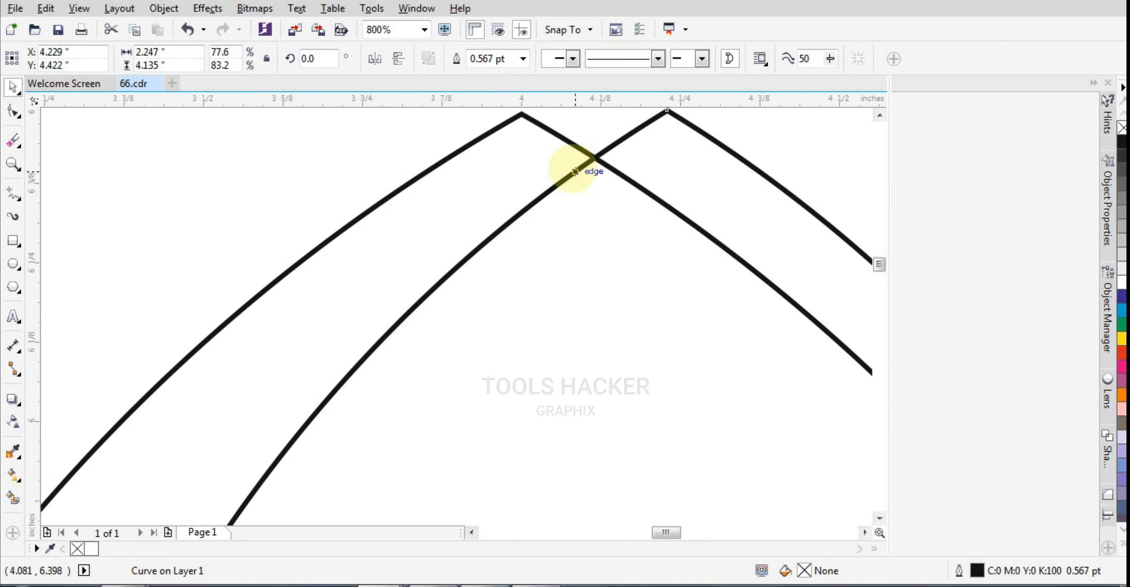
pyautogui.click(502, 168)
pyautogui.press('x')
pyautogui.scroll(-2, 513, 187)
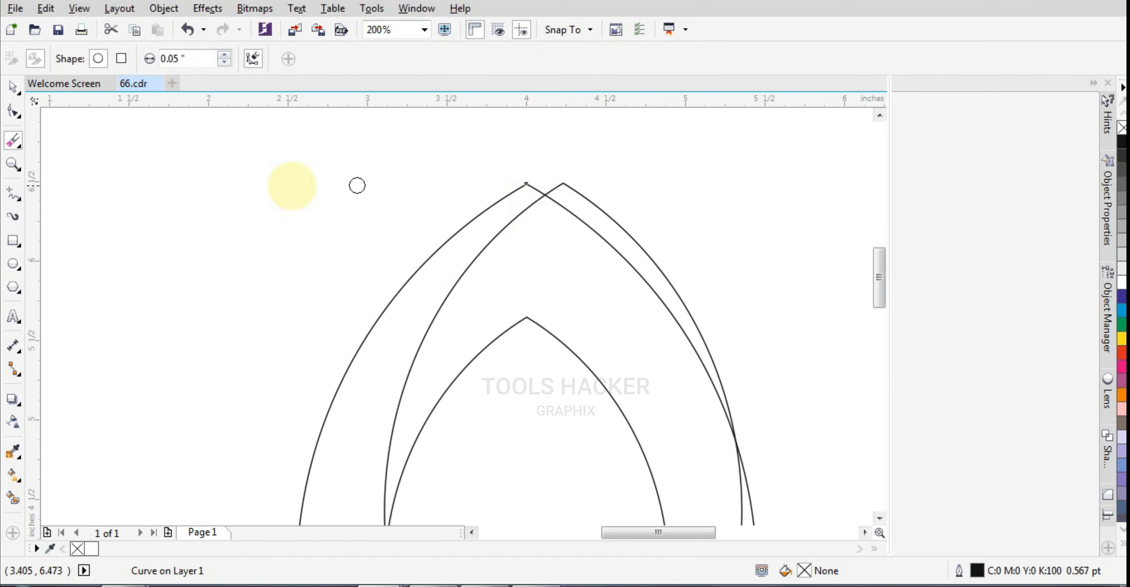
pyautogui.click(12, 87)
pyautogui.click(572, 195)
pyautogui.click(489, 208)
pyautogui.click(541, 203)
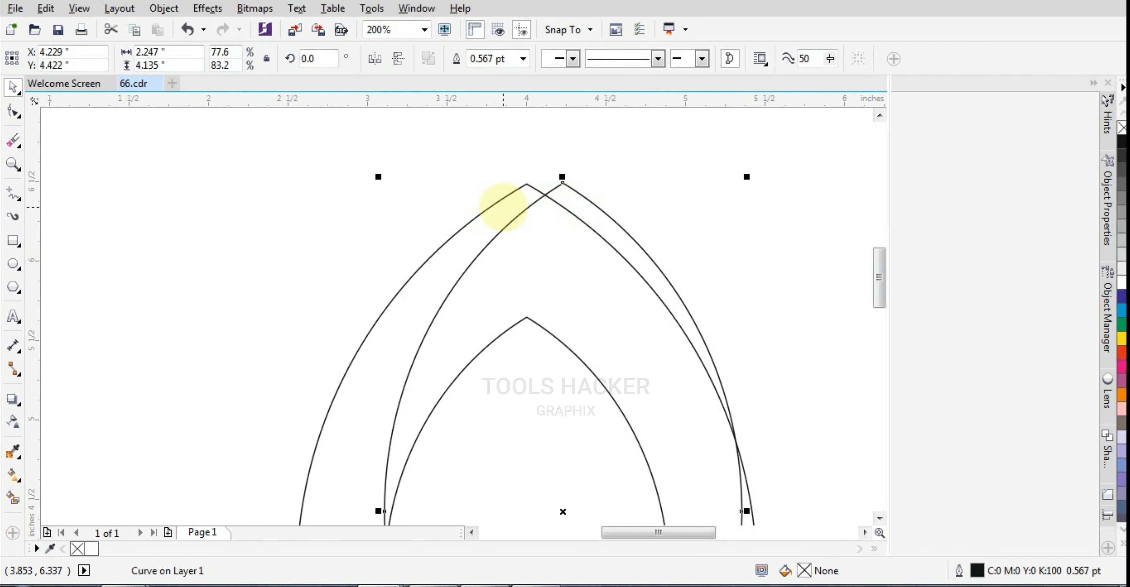
pyautogui.keyDown('shift'); pyautogui.click(501, 202); pyautogui.keyUp('shift')
pyautogui.press('c')
pyautogui.scroll(-2, 526, 209)
pyautogui.scroll(1, 548, 265)
pyautogui.click(548, 265)
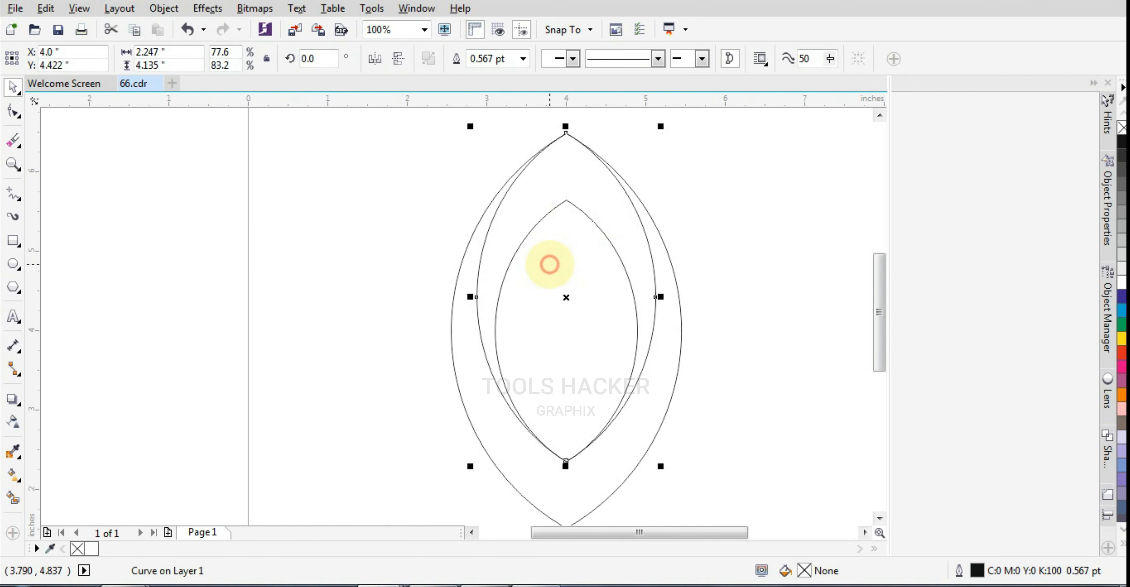
# - Trim the outer leaf with the innermost leaf to cut a hole through it
pyautogui.click(503, 323)
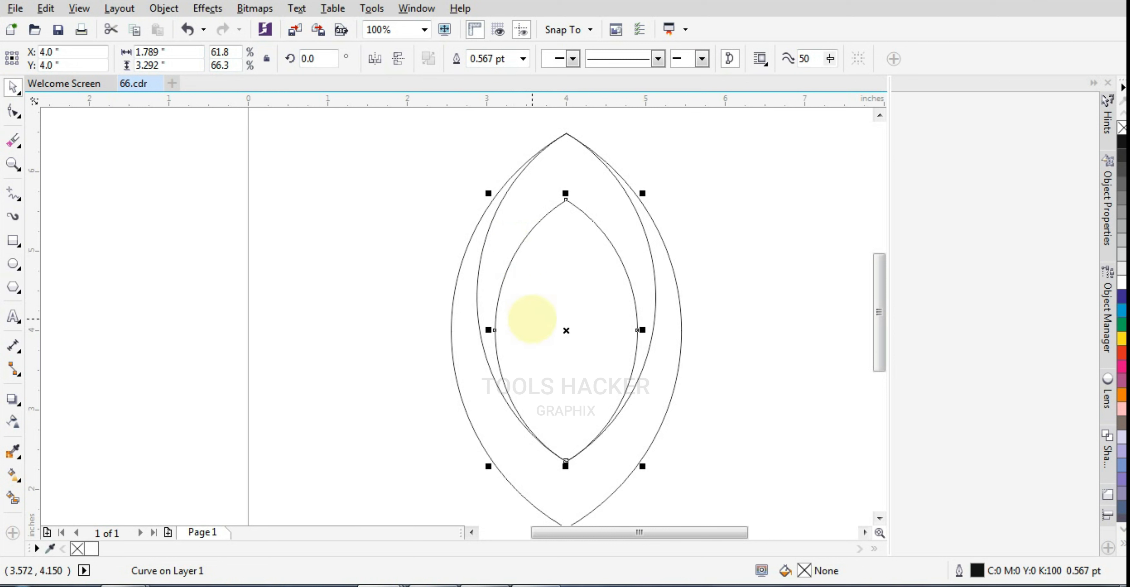
pyautogui.keyDown('shift'); pyautogui.click(451, 316); pyautogui.keyUp('shift')
pyautogui.click(486, 58)
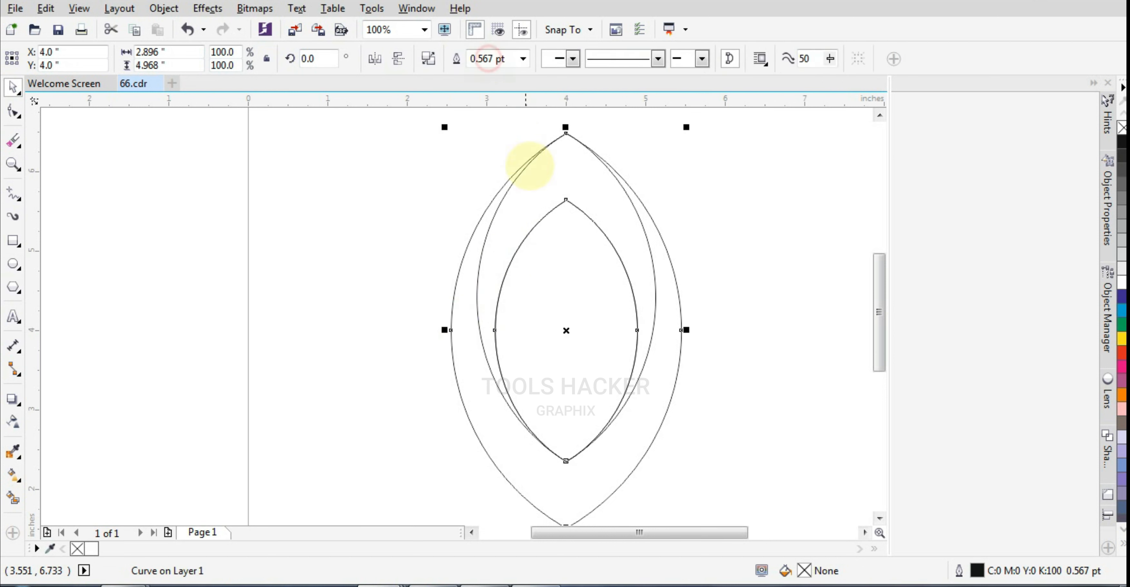
pyautogui.click(724, 255)
# - Trim the mid-sized leaf with the innermost leaf, and delete the innermost leaf
pyautogui.click(531, 232)
pyautogui.keyDown('shift'); pyautogui.click(495, 219); pyautogui.keyUp('shift')
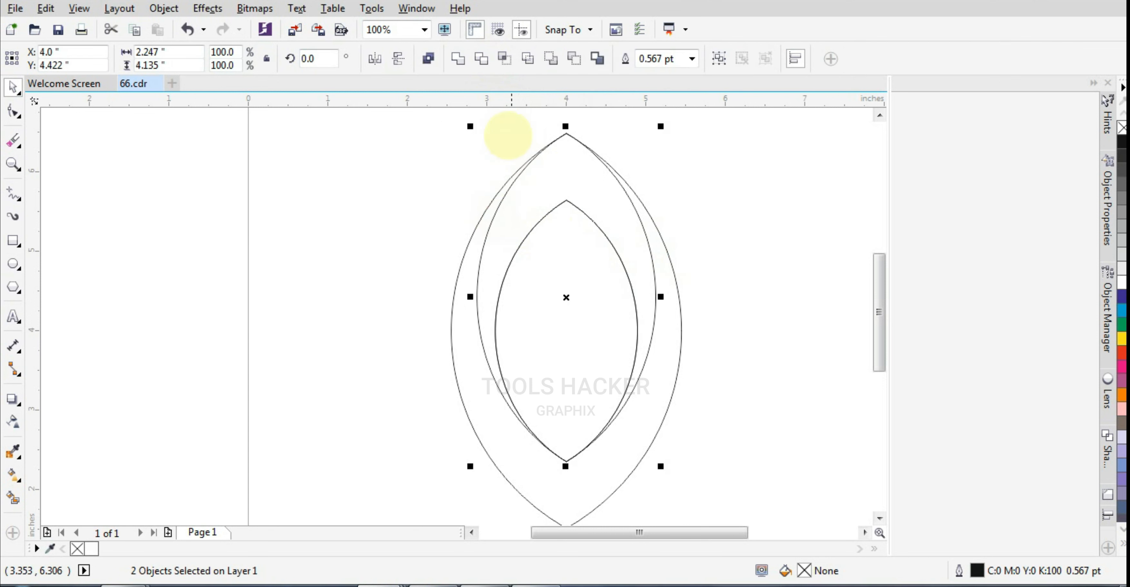
pyautogui.click(482, 59)
pyautogui.click(722, 270)
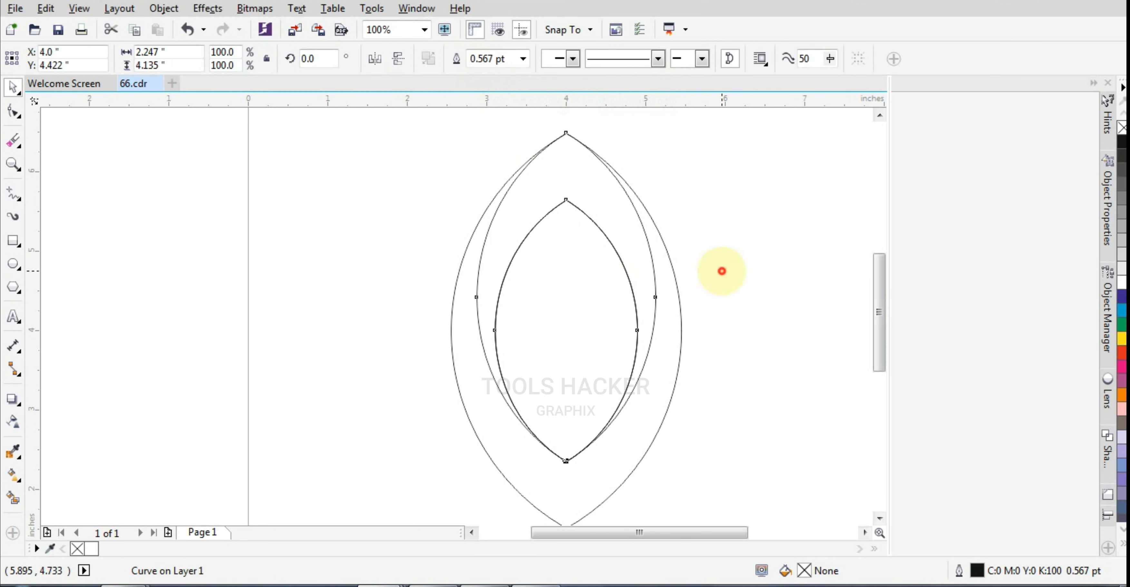
pyautogui.click(595, 283)
pyautogui.press('Delete')
# - Fill both remaining leaf rings with 20% black
pyautogui.scroll(-1, 598, 319)
pyautogui.moveTo(516, 221); pyautogui.dragTo(667, 409)
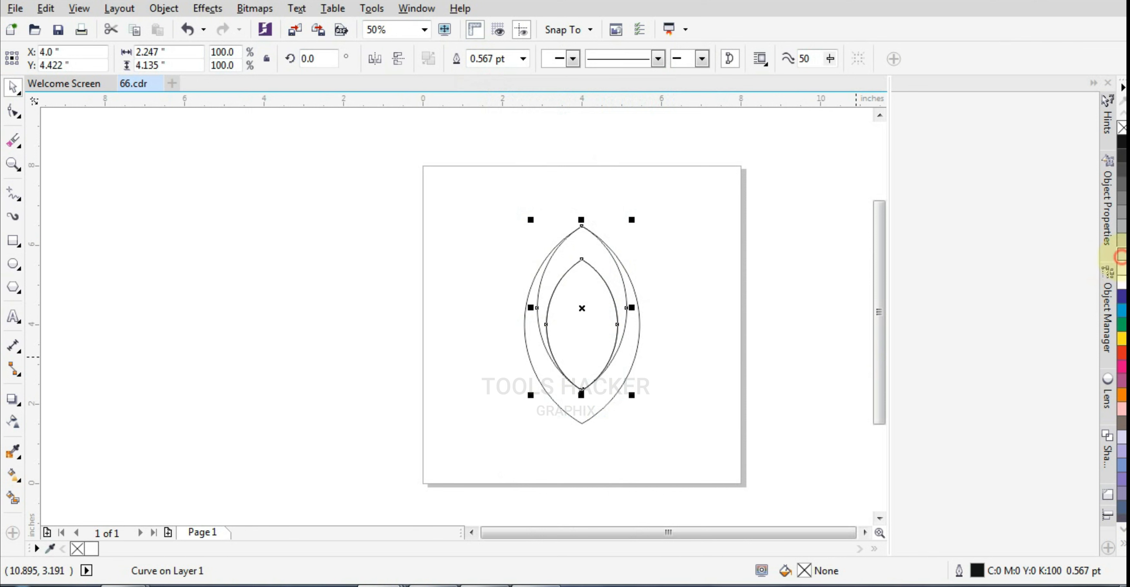
pyautogui.click(1121, 254)
pyautogui.moveTo(448, 146); pyautogui.dragTo(773, 434)
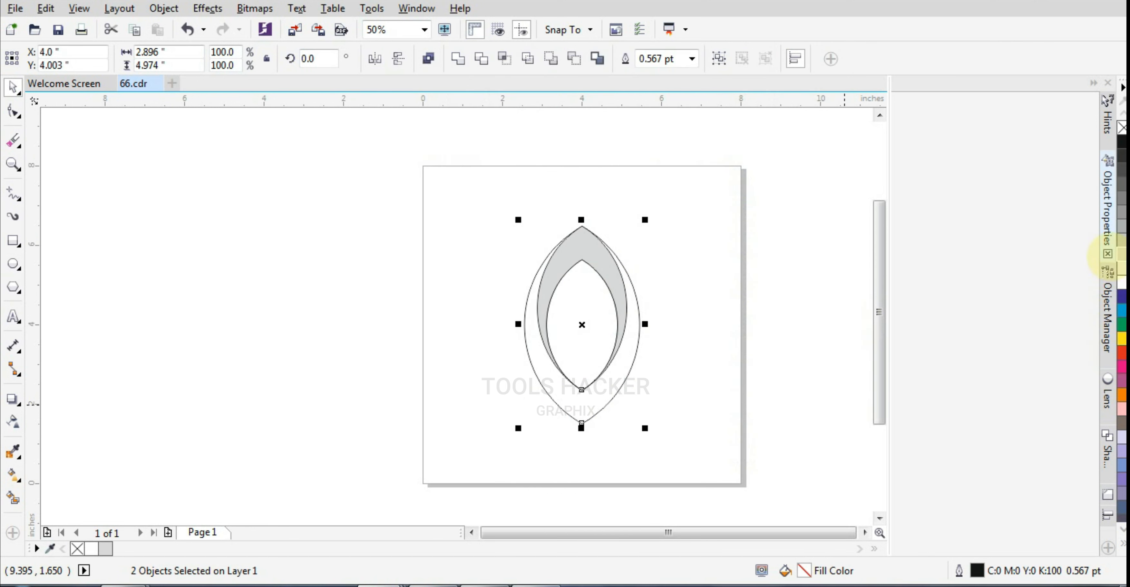
pyautogui.click(1121, 254)
pyautogui.click(806, 374)
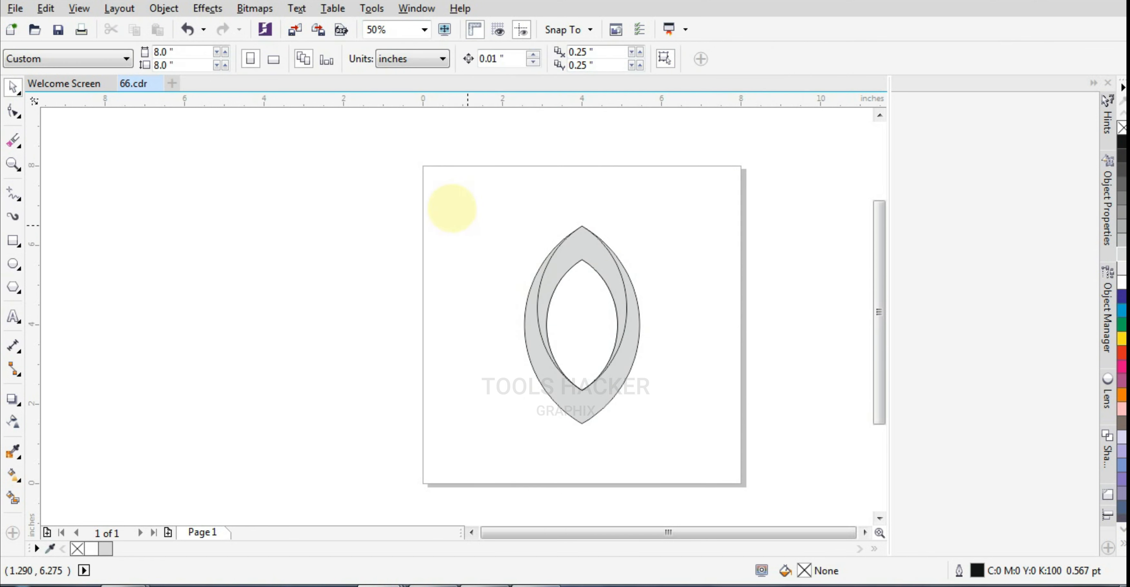
# - Make a proportionally smaller copy of both leaf rings, about 2.237 × 3.842 in, anchored at their lower-left corner
pyautogui.moveTo(452, 202); pyautogui.dragTo(768, 476)
pyautogui.moveTo(674, 203); pyautogui.dragTo(515, 446)
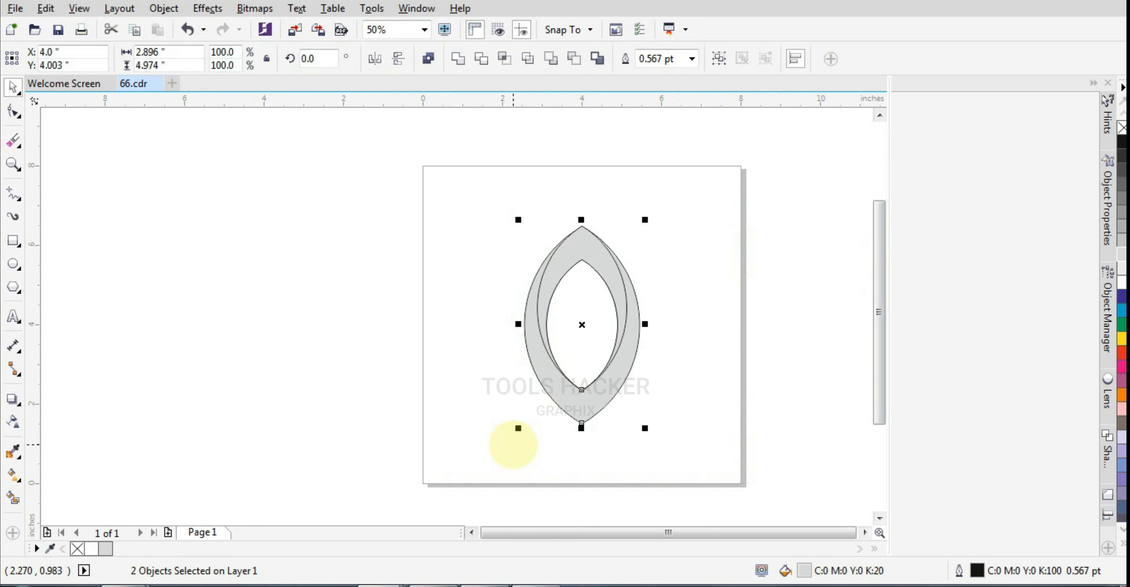
pyautogui.moveTo(650, 220); pyautogui.dragTo(622, 268)
pyautogui.rightClick(639, 270)
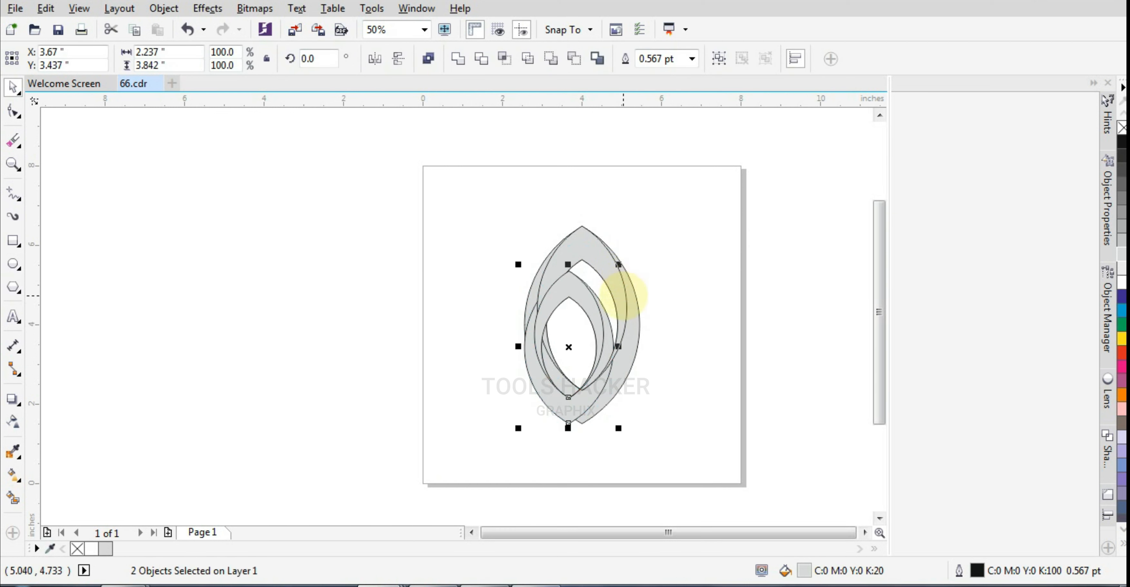
# - Group the two smaller rings and align the group horizontally with the center of the original petal
pyautogui.hotkey('ctrl', 'g')
pyautogui.click(579, 255)
pyautogui.press('c')
# - Move the smaller petal group's rotation center to its bottom tip
pyautogui.click(588, 355)
pyautogui.doubleClick(594, 299)
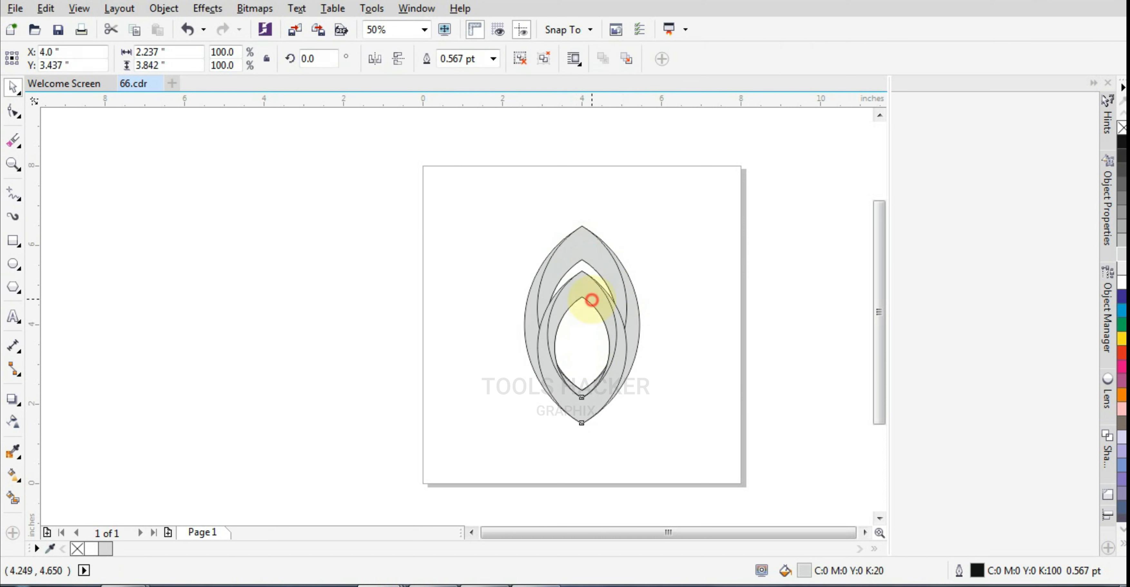
pyautogui.moveTo(582, 348); pyautogui.dragTo(582, 423)
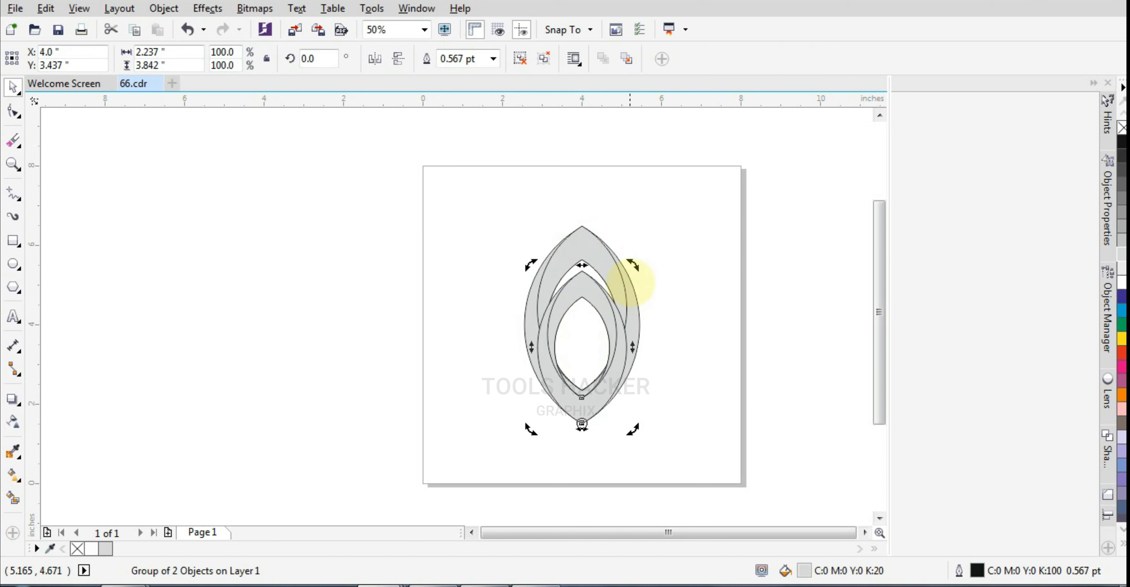
# - Try rotating the smaller petal group 30° about its bottom tip
pyautogui.moveTo(632, 265); pyautogui.dragTo(541, 292)
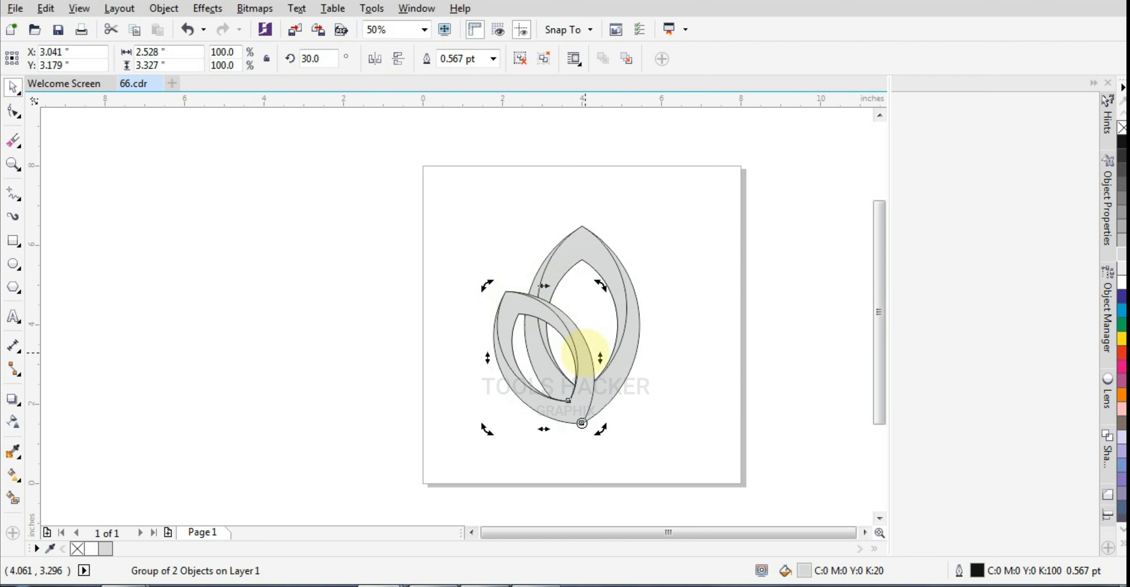
pyautogui.hotkey('ctrl', 'z')
# - Enlarge the smaller petal group to about 2.552 × 4.384 in and center it horizontally on the original petal
pyautogui.click(600, 307)
pyautogui.scroll(1, 600, 307)
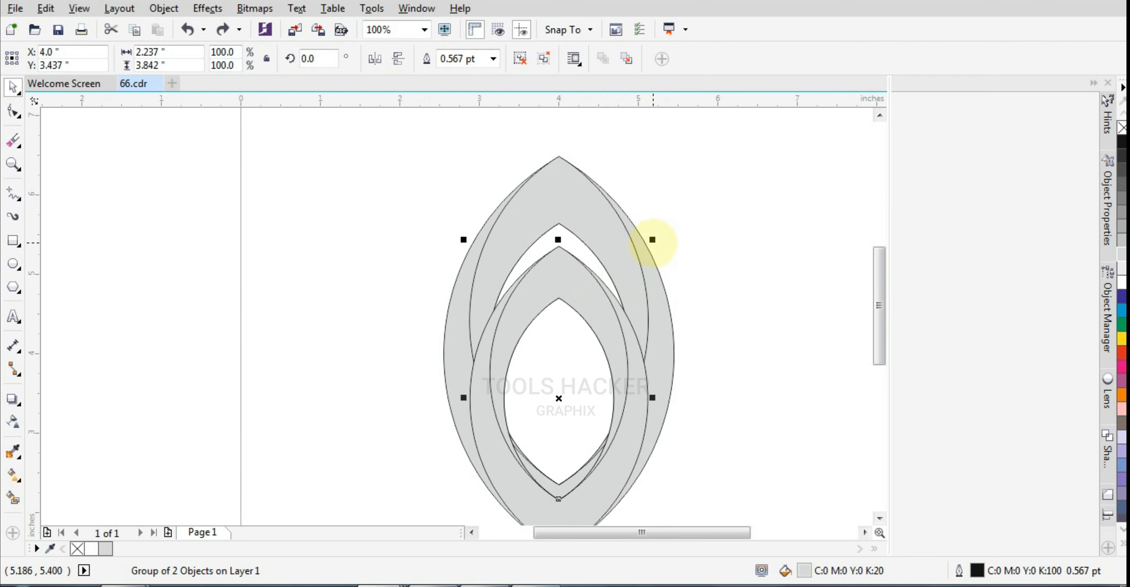
pyautogui.moveTo(654, 240); pyautogui.dragTo(687, 198)
pyautogui.keyDown('shift'); pyautogui.click(580, 182); pyautogui.keyUp('shift')
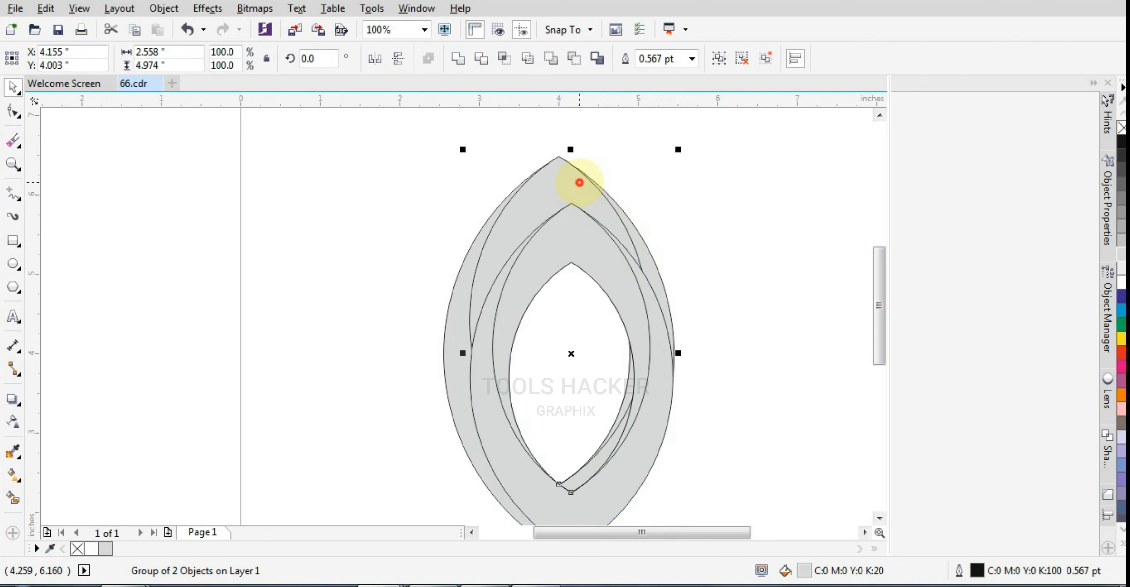
pyautogui.press('c')
pyautogui.scroll(-1, 614, 200)
pyautogui.click(679, 245)
# - Rotate the petal group 45° about its bottom tip, and add a mirrored copy on the other side at 315°
pyautogui.click(599, 343)
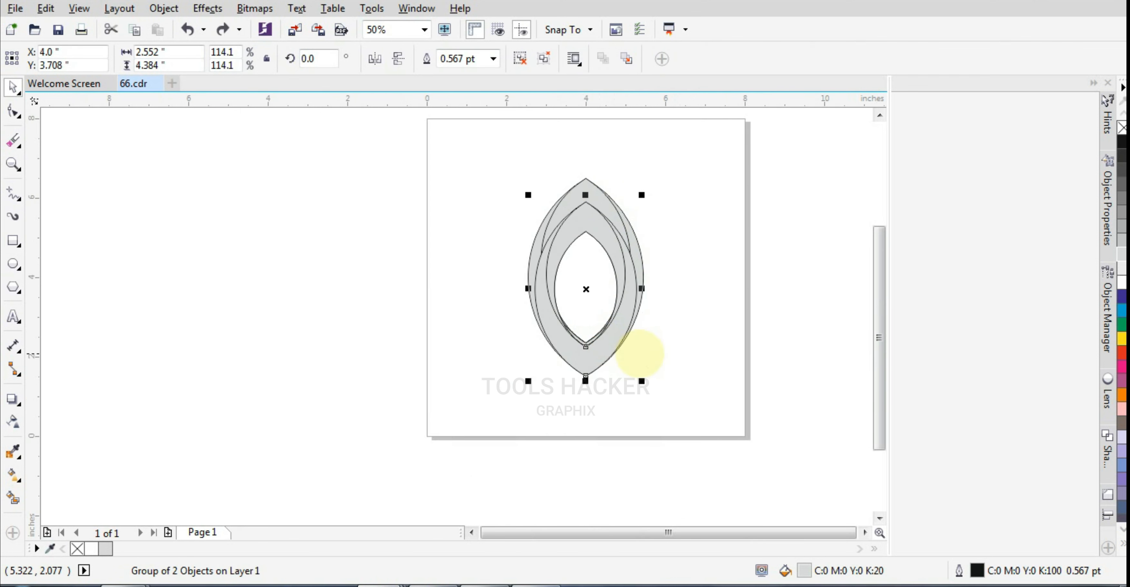
pyautogui.click(630, 315)
pyautogui.moveTo(642, 195); pyautogui.dragTo(522, 210)
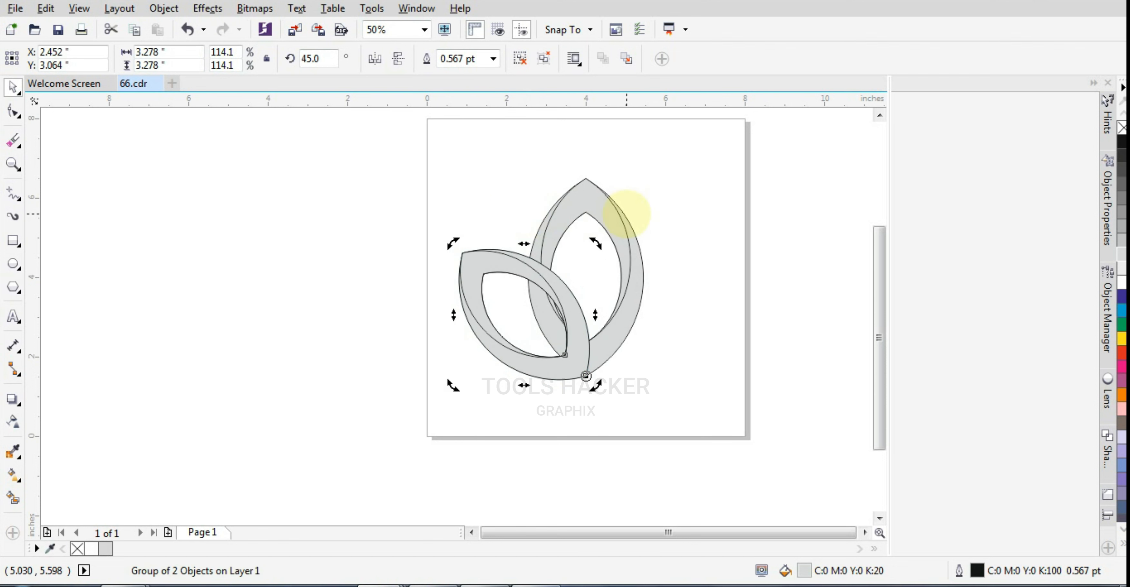
pyautogui.moveTo(453, 242); pyautogui.dragTo(692, 278)
# - Rotate both side petals symmetrically inward toward the central petal about their shared bottom tip
pyautogui.scroll(1, 606, 320)
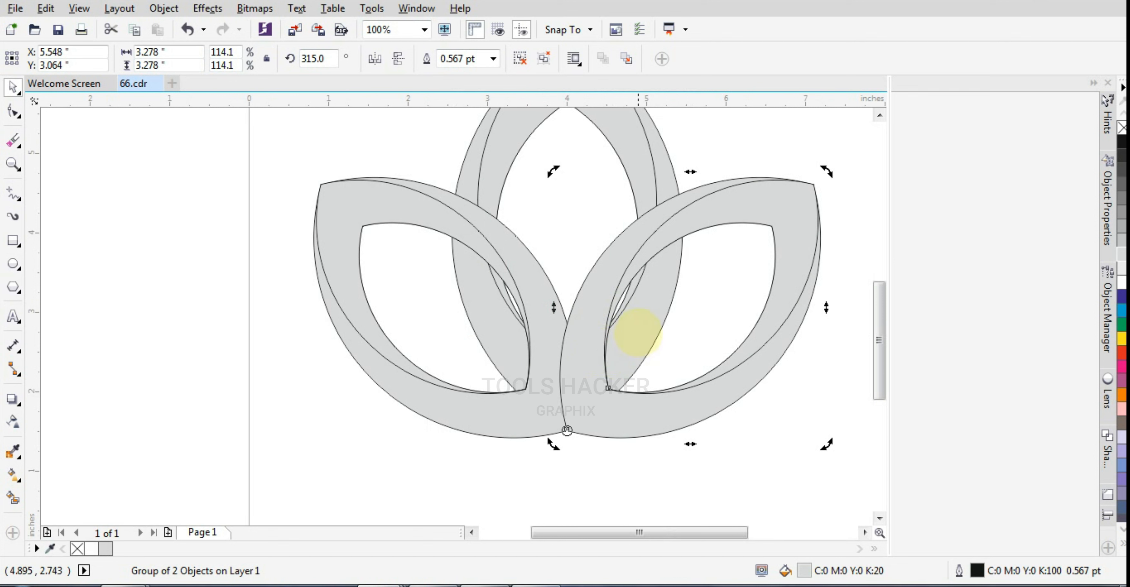
pyautogui.moveTo(827, 445); pyautogui.dragTo(827, 402)
pyautogui.click(391, 371)
pyautogui.click(392, 372)
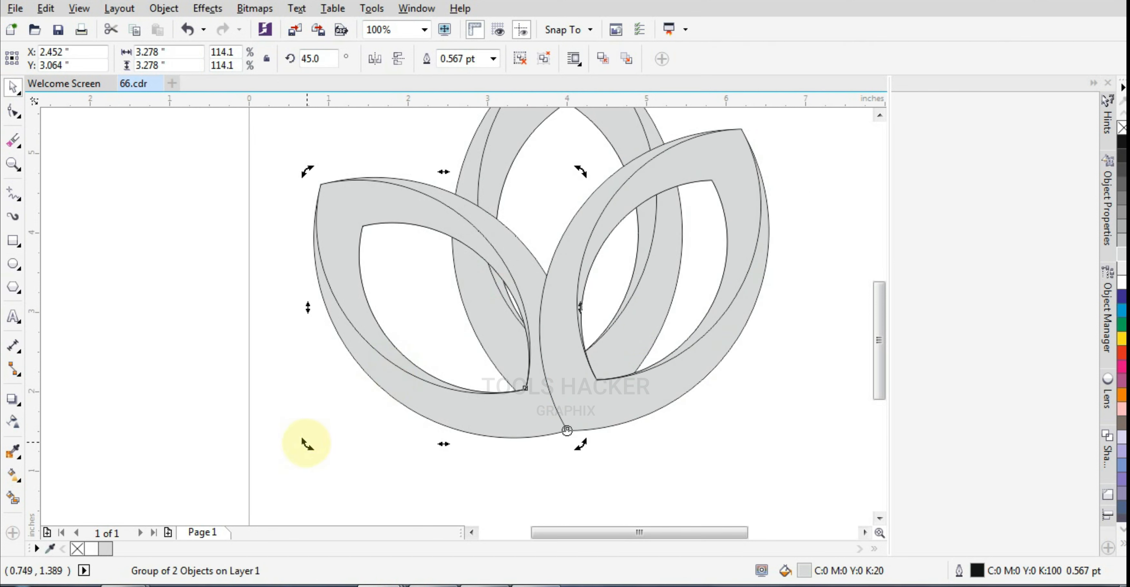
pyautogui.moveTo(303, 442); pyautogui.dragTo(340, 401)
pyautogui.scroll(-1, 401, 461)
pyautogui.scroll(1, 424, 393)
pyautogui.click(756, 419)
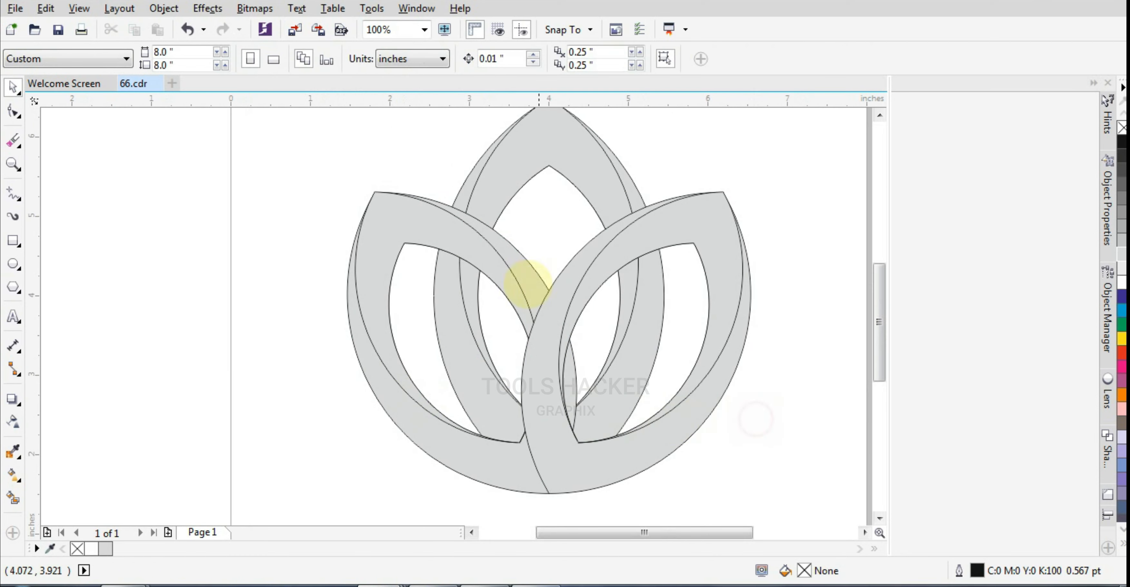
# - Make a half-size copy of the central petal's outer ring, about 1.448 × 2.484 in
pyautogui.click(447, 224)
pyautogui.scroll(-1, 566, 253)
pyautogui.click(577, 196)
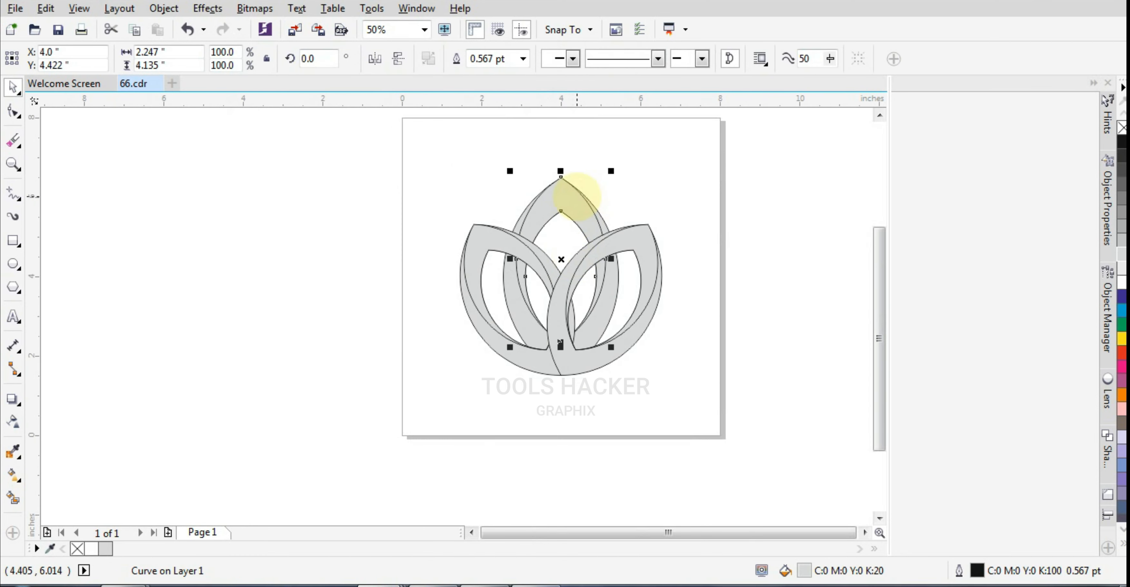
pyautogui.keyDown('shift'); pyautogui.click(605, 228); pyautogui.keyUp('shift')
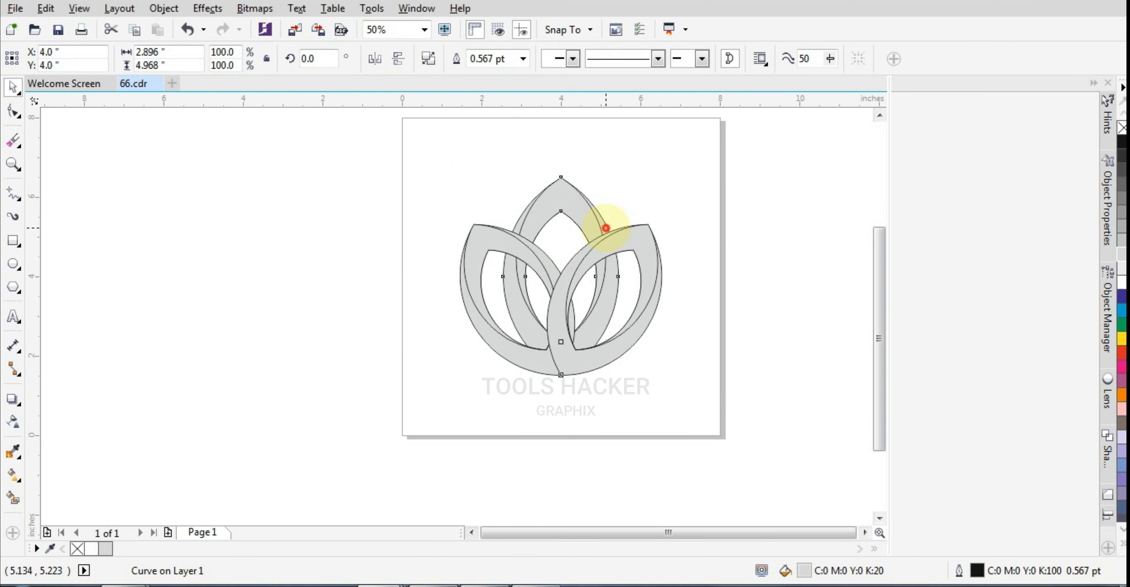
pyautogui.moveTo(623, 380); pyautogui.dragTo(562, 257)
# - Bring the half-size ring to the front of the layer and align it horizontally with the central petal's center
pyautogui.scroll(1, 563, 257)
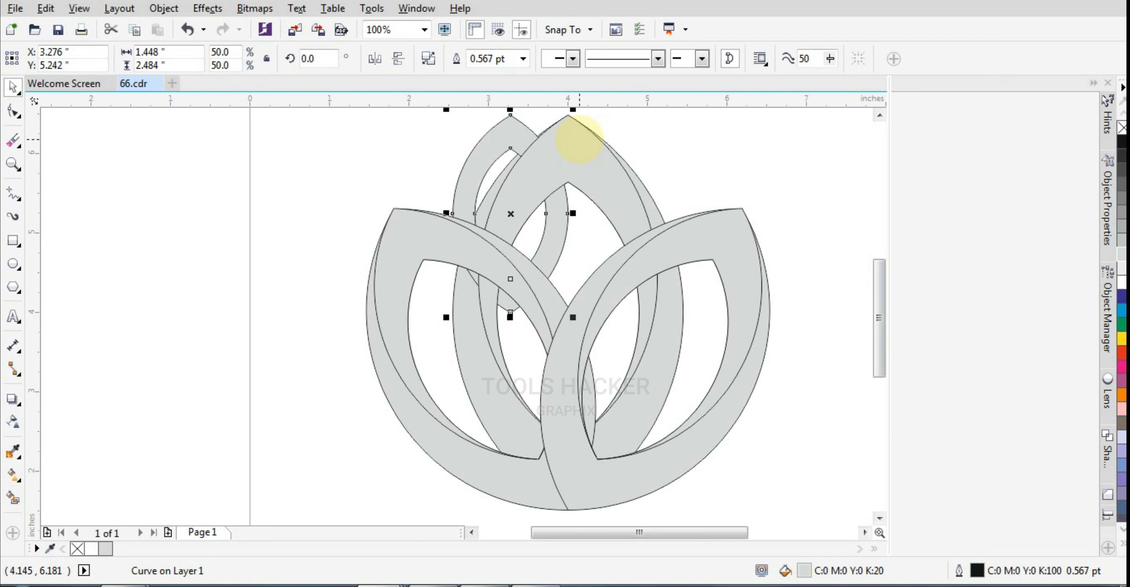
pyautogui.hotkey('shift', 'pageup')
pyautogui.keyDown('shift'); pyautogui.click(568, 139); pyautogui.keyUp('shift')
pyautogui.press('x')
pyautogui.press('c')
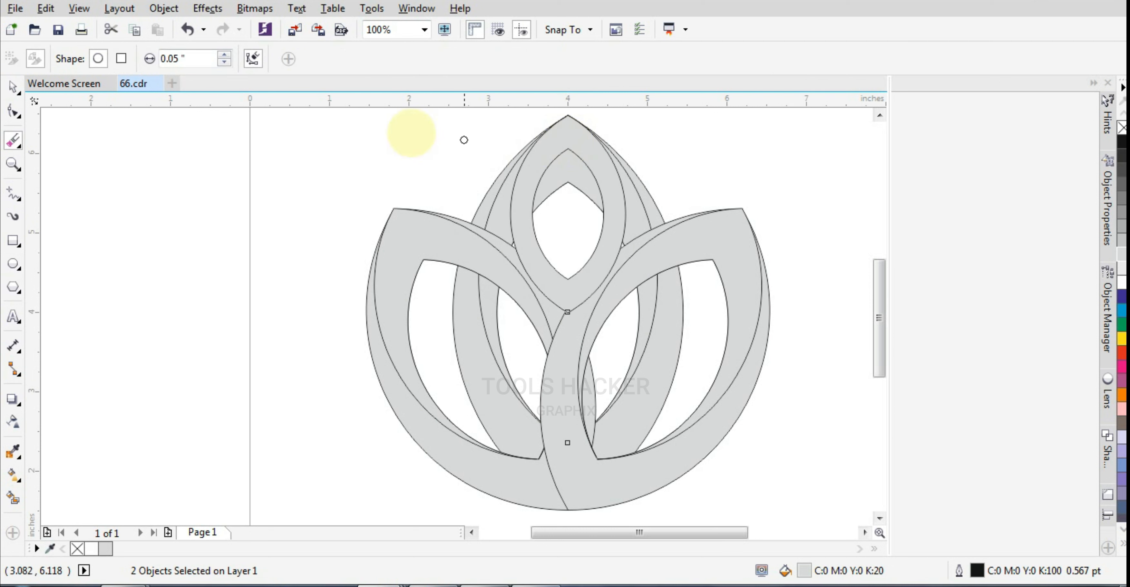
pyautogui.click(13, 87)
pyautogui.click(387, 160)
pyautogui.doubleClick(522, 199)
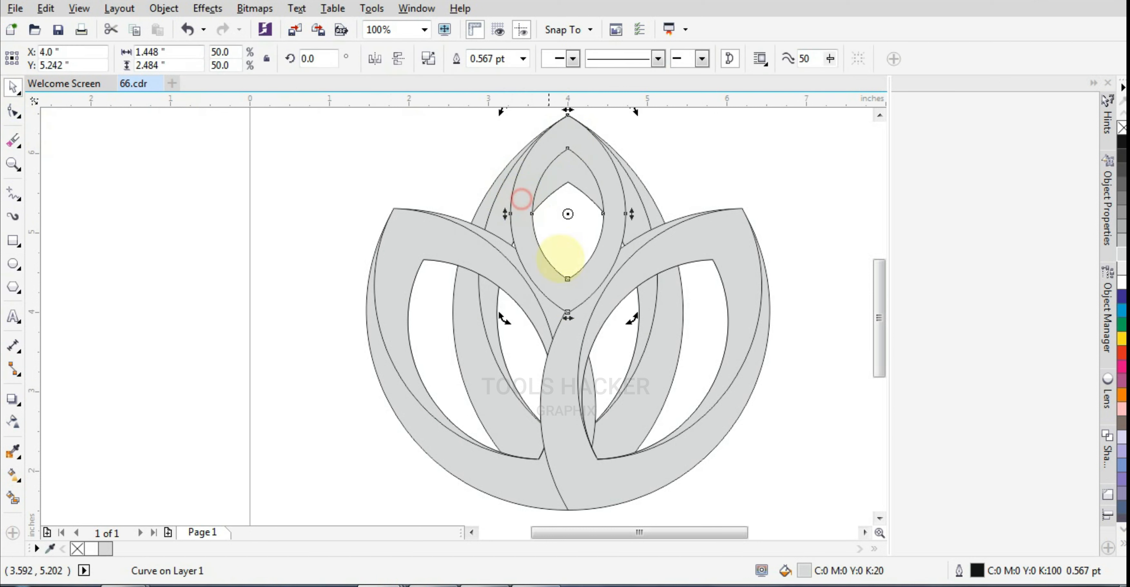
pyautogui.moveTo(568, 214); pyautogui.dragTo(567, 510)
pyautogui.moveTo(501, 112); pyautogui.dragTo(404, 197)
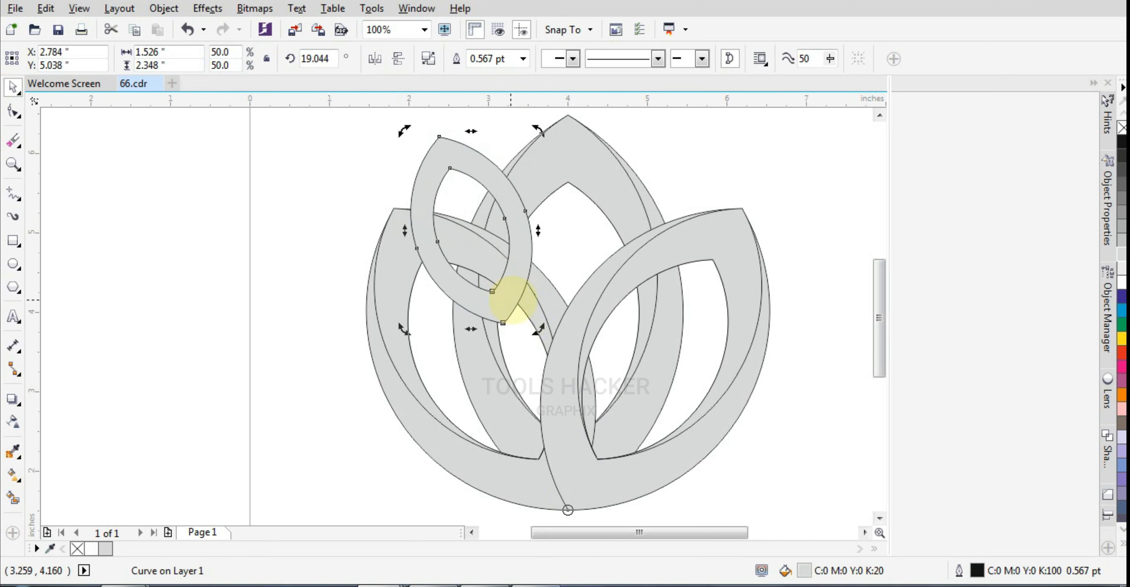
pyautogui.hotkey('ctrl', 'z')
# - Shrink the small ring to about 1.147 × 1.968 in and center it horizontally on the central petal
pyautogui.moveTo(631, 319); pyautogui.dragTo(606, 277)
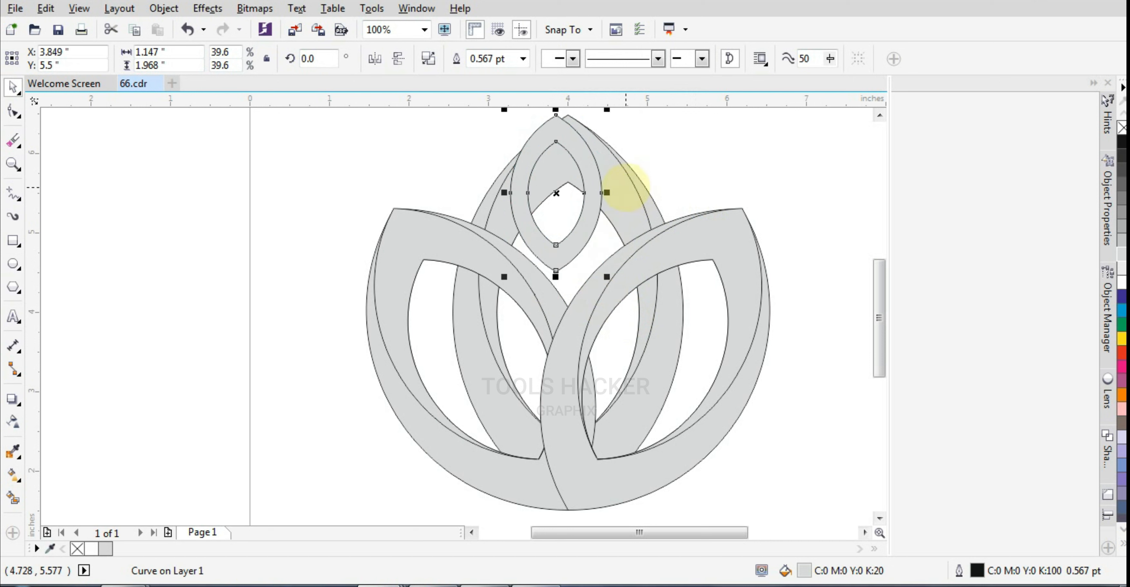
pyautogui.click(625, 186)
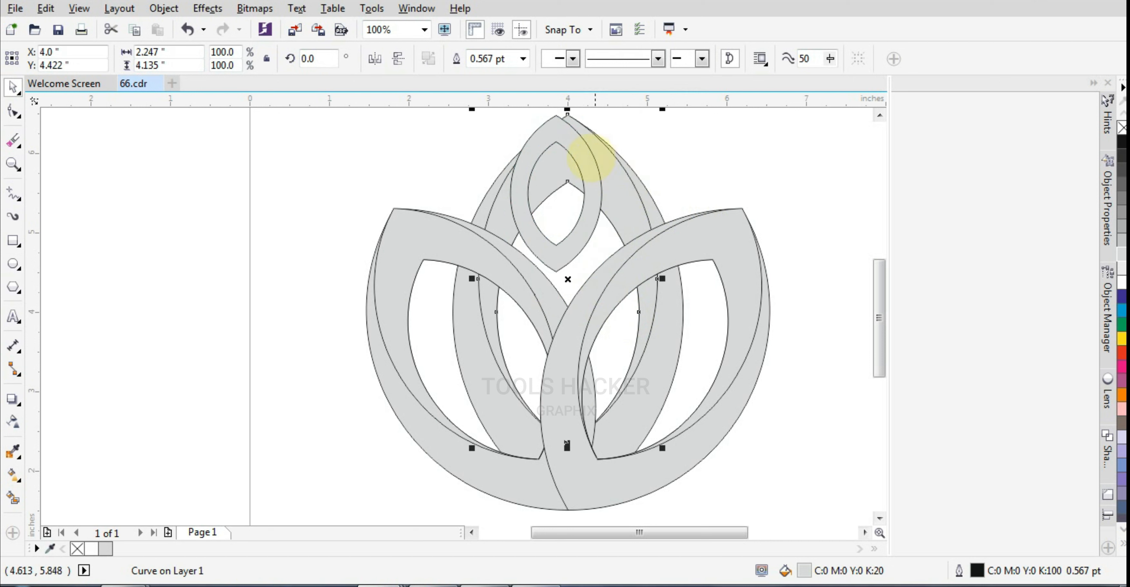
pyautogui.click(585, 152)
pyautogui.keyDown('shift'); pyautogui.click(607, 169); pyautogui.keyUp('shift')
pyautogui.press('c')
pyautogui.press('Escape')
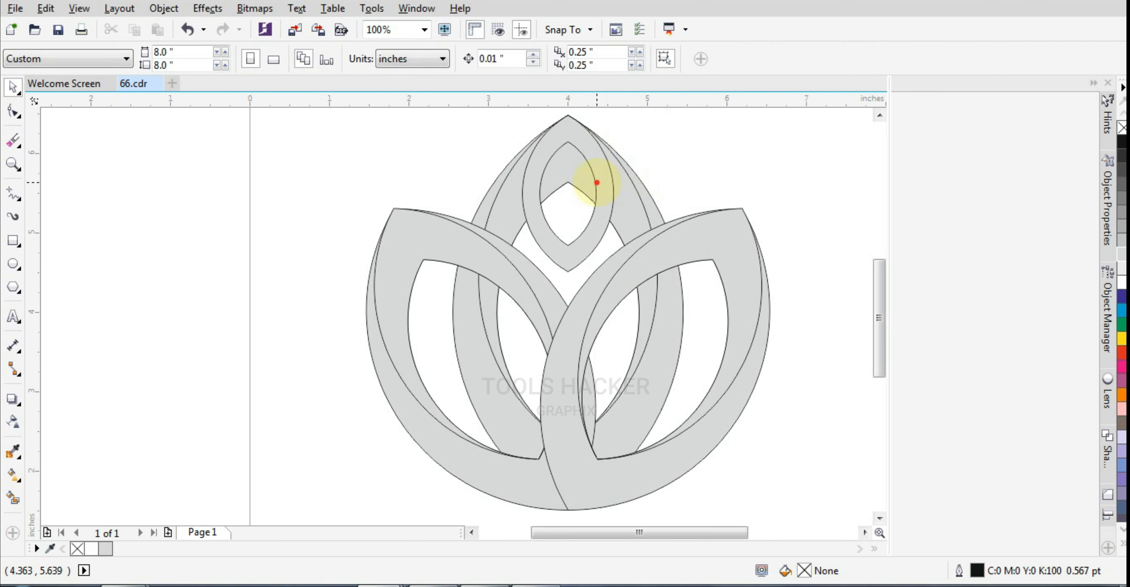
# - Rotate the small ring to 19.83° about the flower's bottom tip, and rotate a copy to 339.541° for the right side
pyautogui.doubleClick(598, 182)
pyautogui.moveTo(568, 428); pyautogui.dragTo(567, 510)
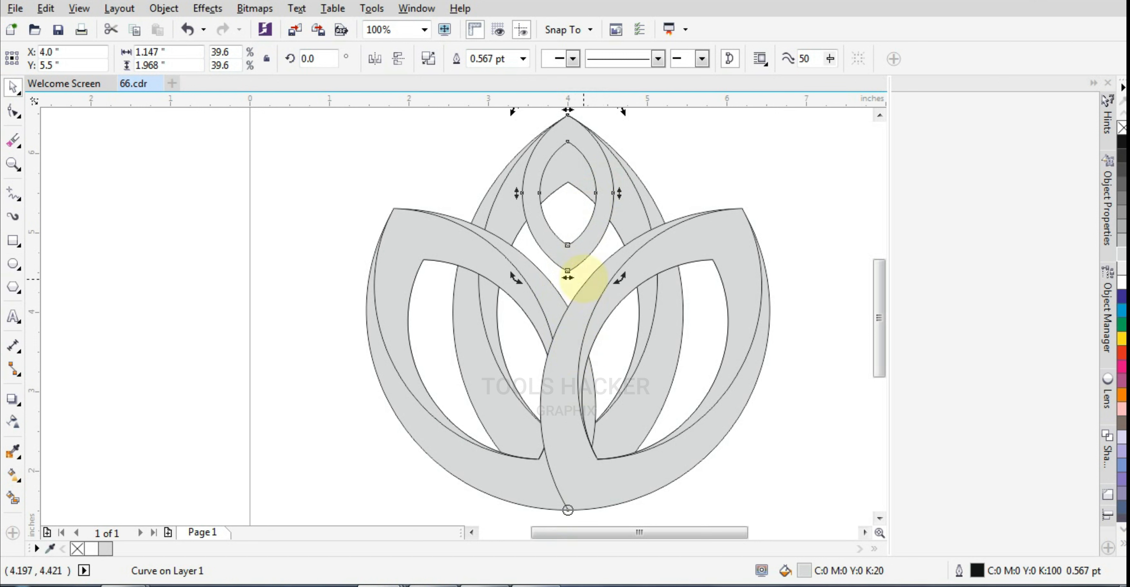
pyautogui.moveTo(620, 277); pyautogui.dragTo(545, 307)
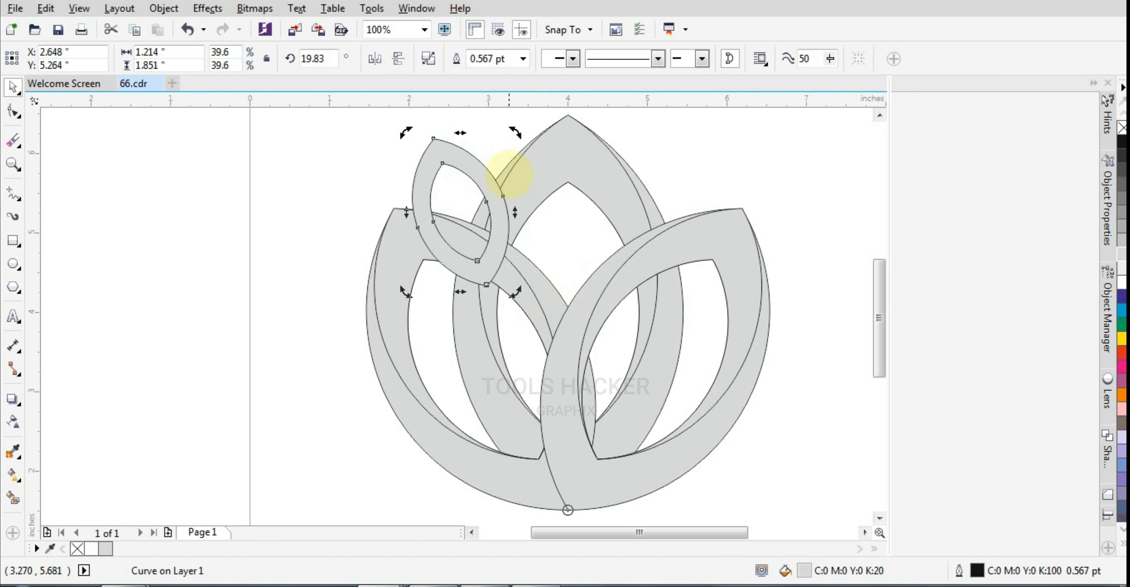
pyautogui.moveTo(513, 131); pyautogui.dragTo(732, 250)
# - Bring the central petal's rings and the left small ring to the front of the layer
pyautogui.scroll(-1, 544, 296)
pyautogui.moveTo(476, 149); pyautogui.dragTo(630, 418)
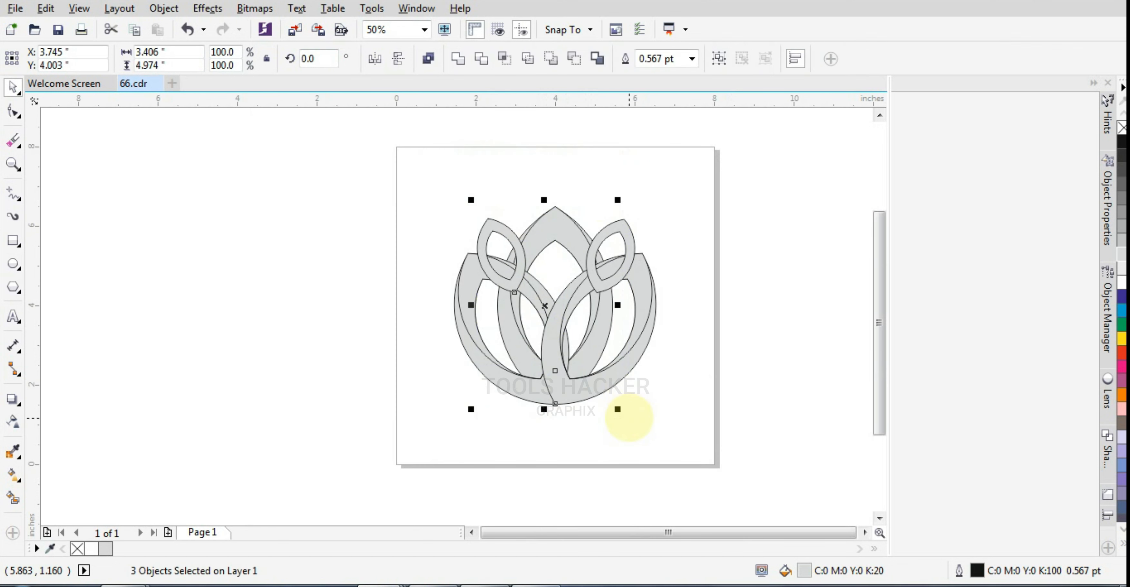
pyautogui.hotkey('shift', 'pageup')
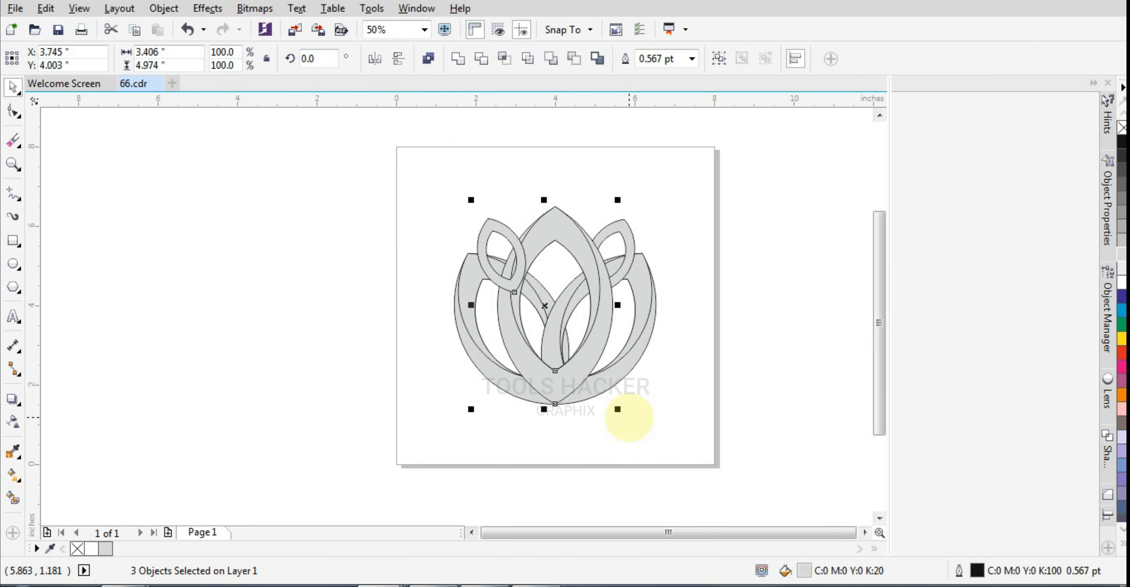
pyautogui.click(627, 414)
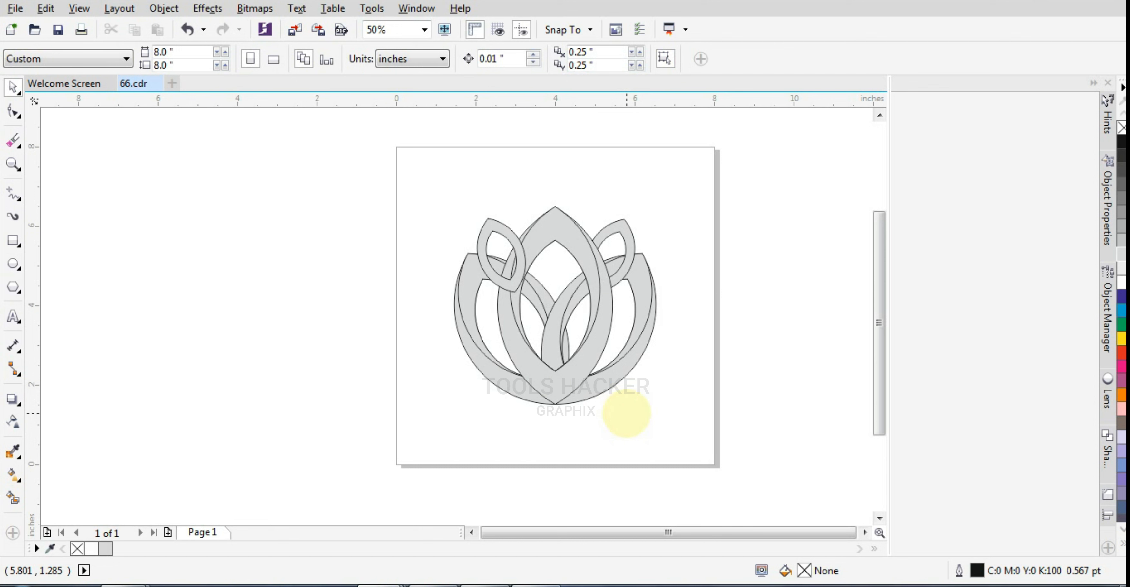
# - Send both small side rings to the back, behind the central and side petals
pyautogui.click(509, 226)
pyautogui.keyDown('shift'); pyautogui.click(619, 232); pyautogui.keyUp('shift')
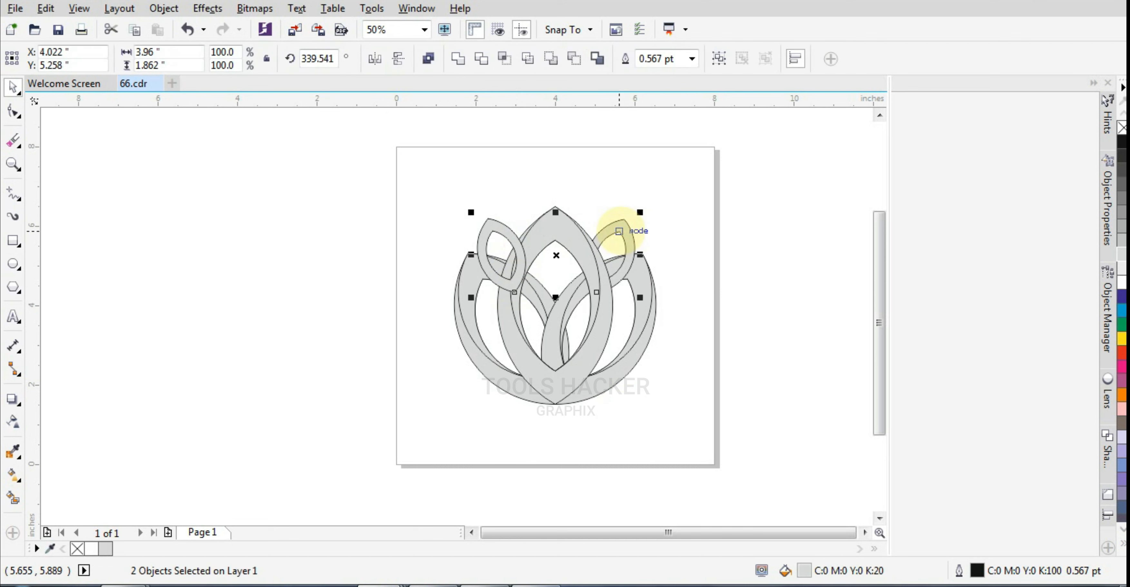
pyautogui.click(762, 291)
pyautogui.scroll(2, 582, 259)
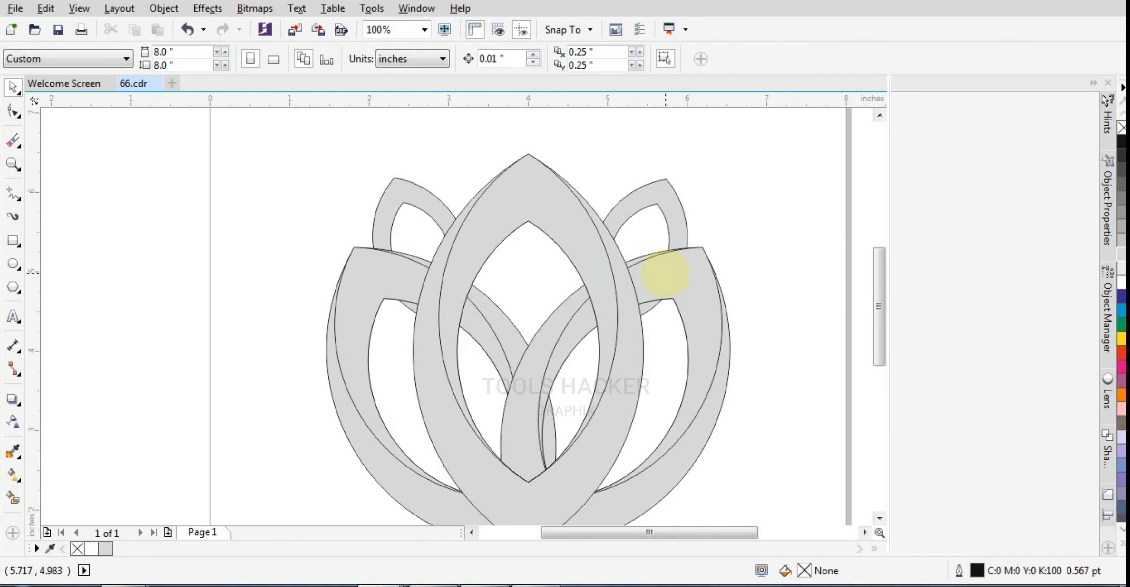
# - Examine how the central petal overlaps the two side petals and the small rings behind it
pyautogui.scroll(-1, 607, 245)
pyautogui.scroll(1, 592, 307)
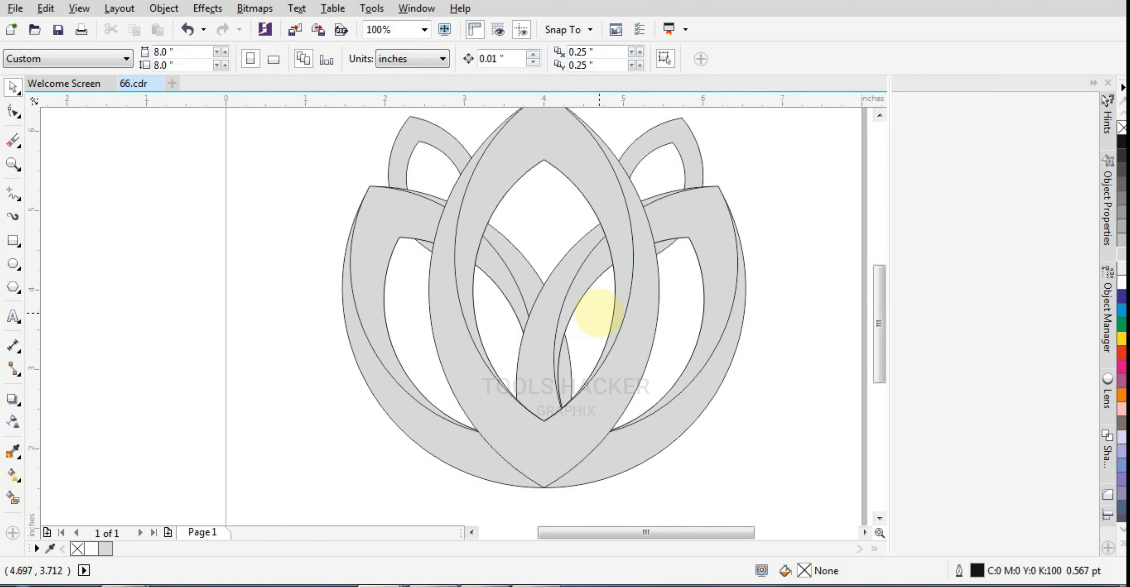
pyautogui.scroll(-1, 600, 323)
pyautogui.moveTo(703, 189); pyautogui.dragTo(427, 429)
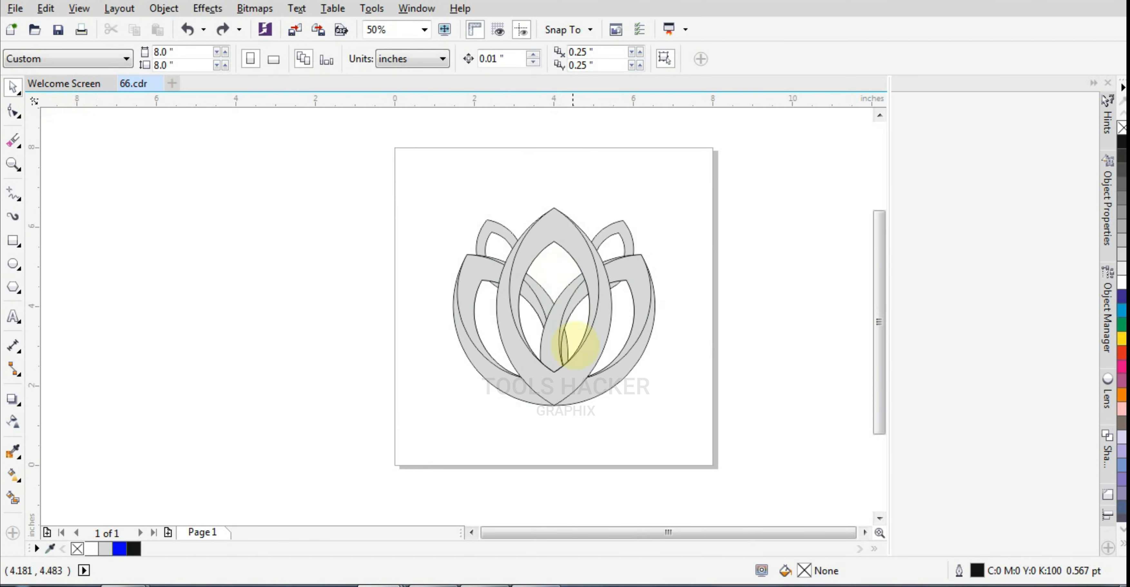
pyautogui.scroll(1, 577, 373)
pyautogui.click(578, 373)
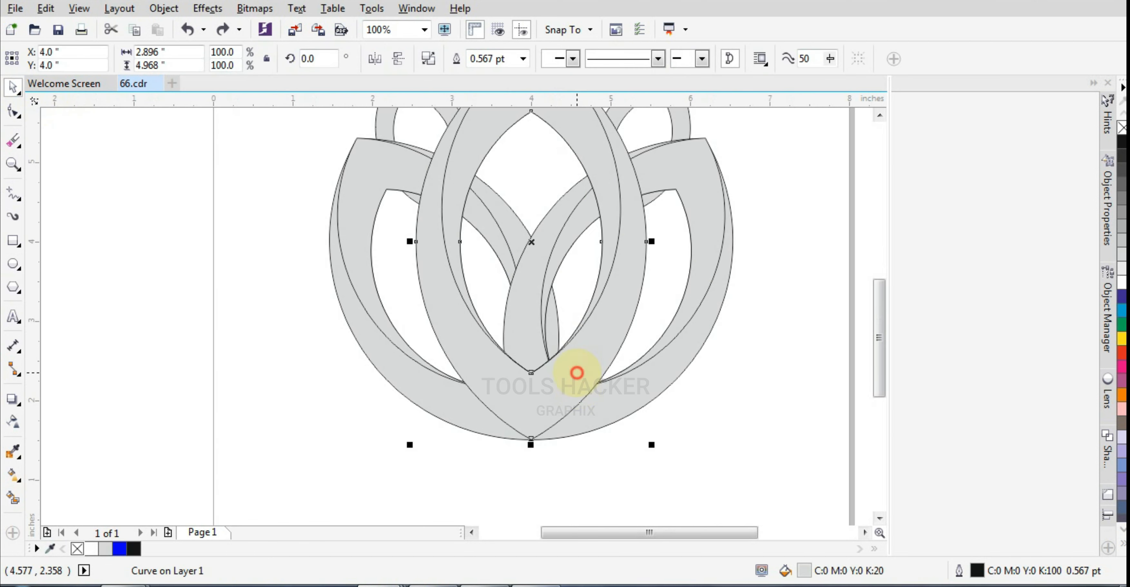
pyautogui.scroll(-1, 614, 333)
pyautogui.scroll(1, 643, 346)
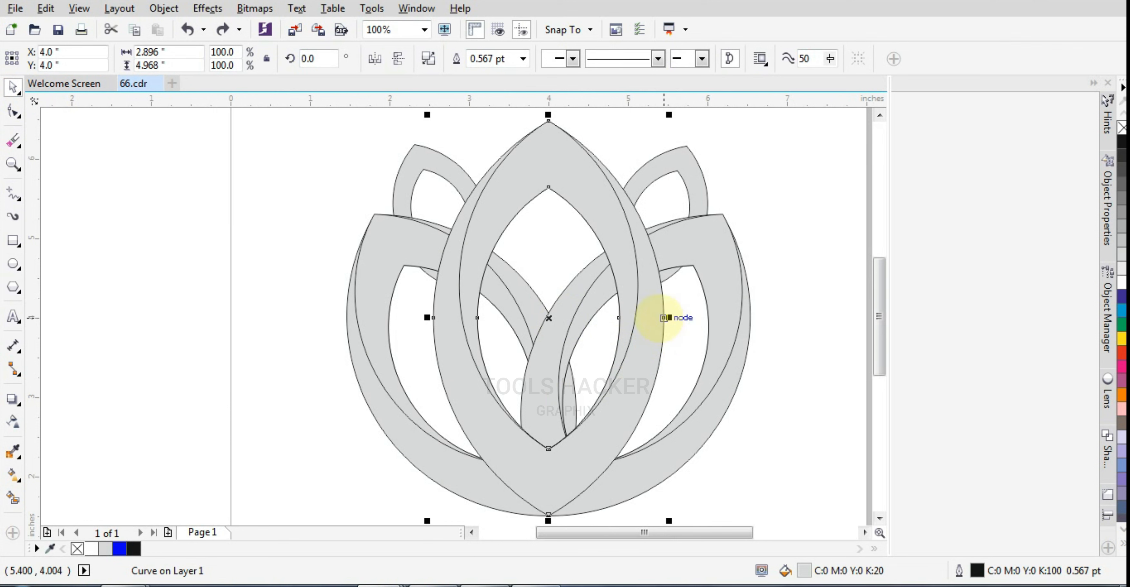
pyautogui.click(758, 252)
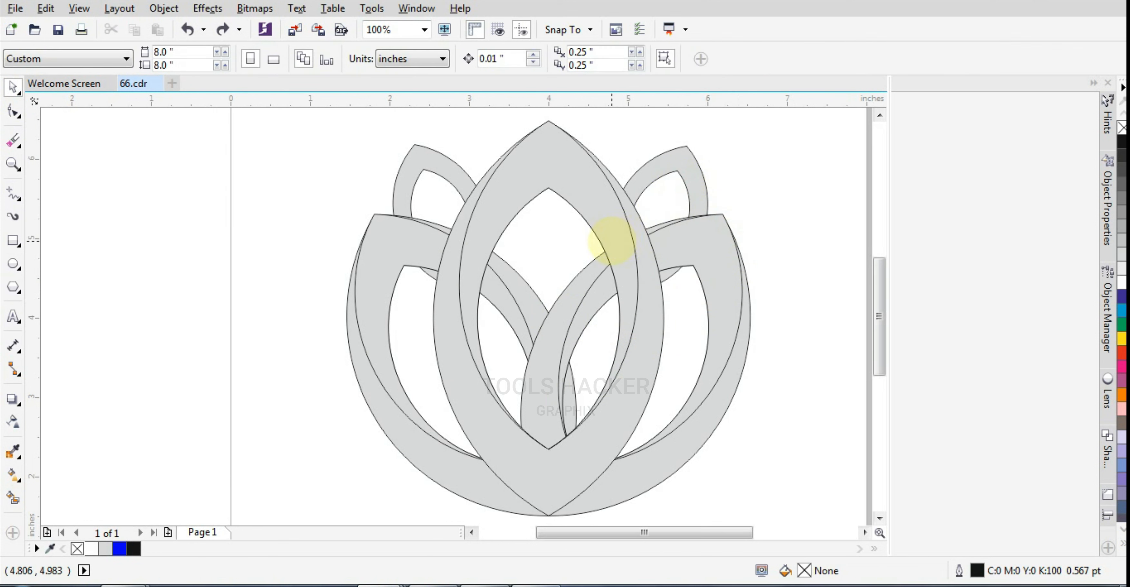
pyautogui.scroll(-1, 612, 237)
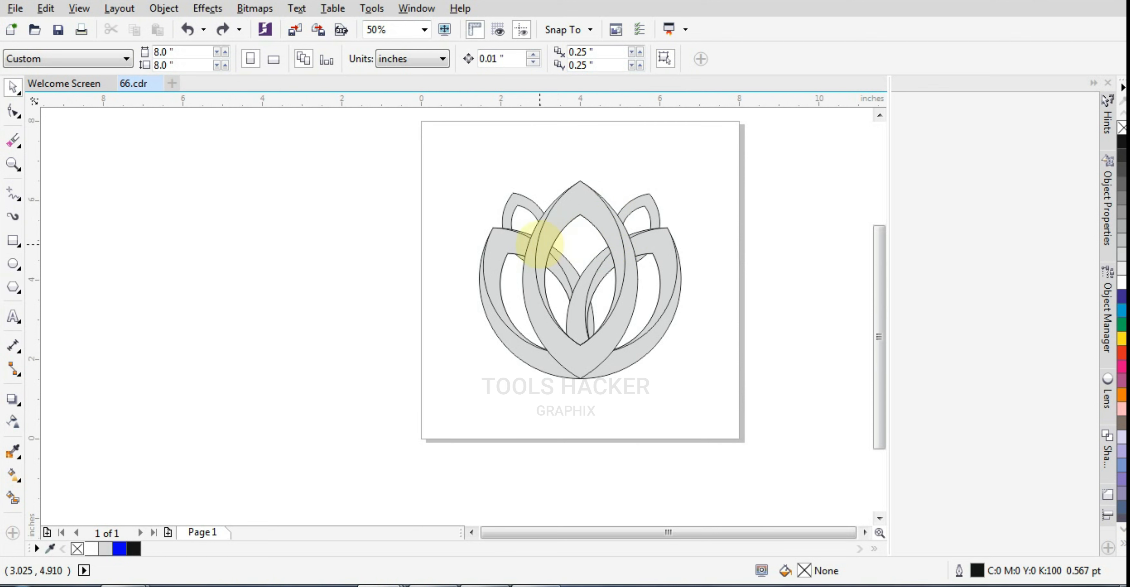
pyautogui.scroll(1, 540, 244)
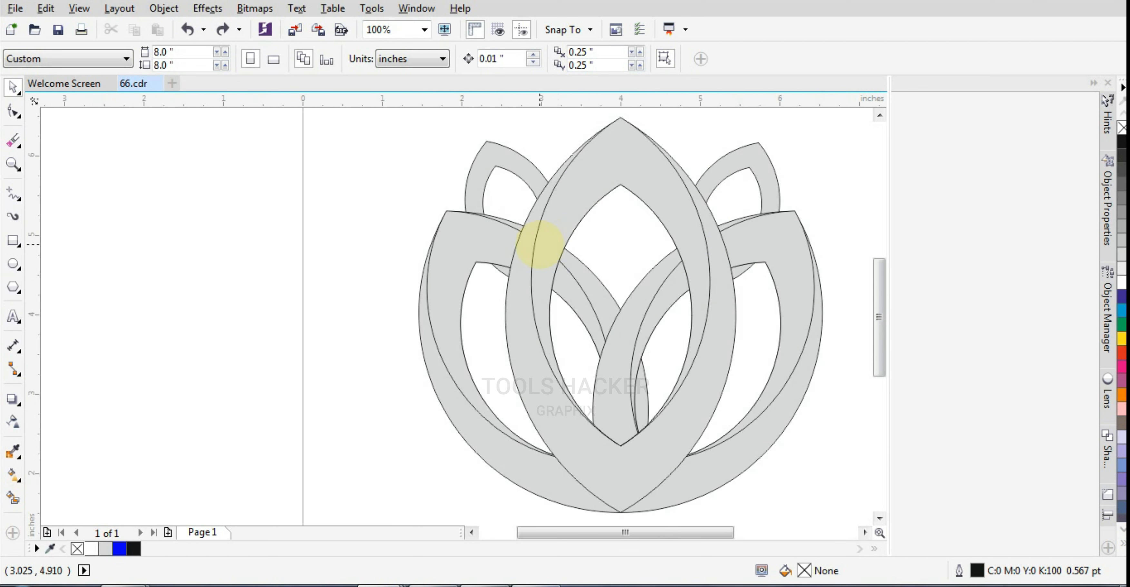
# - Duplicate the grouped left side petal and nudge the copy horizontally to the left, away from the flower
pyautogui.scroll(2, 533, 244)
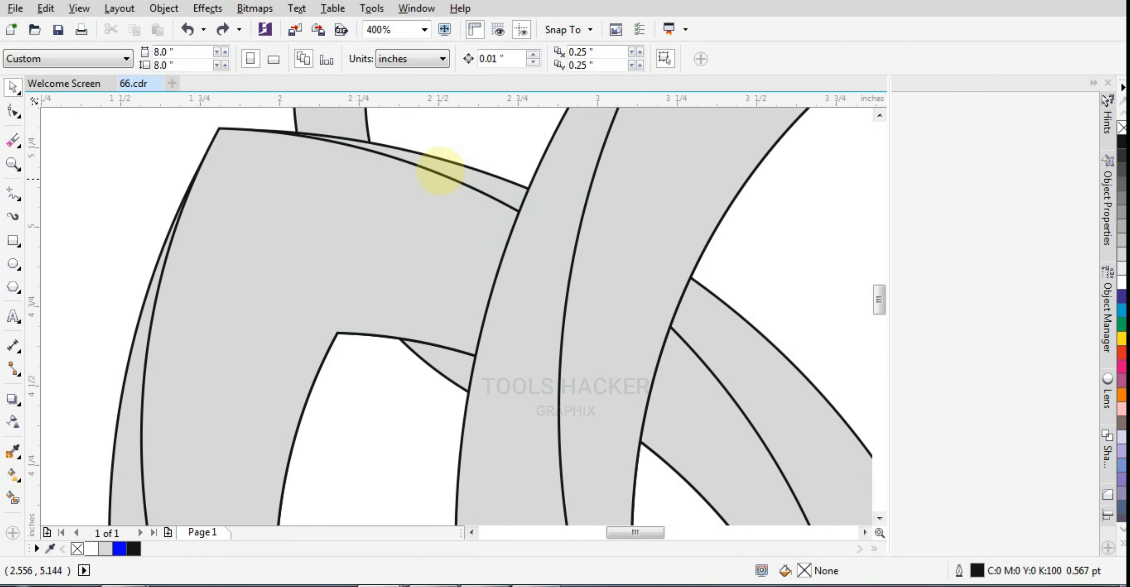
pyautogui.click(440, 170)
pyautogui.scroll(-2, 495, 197)
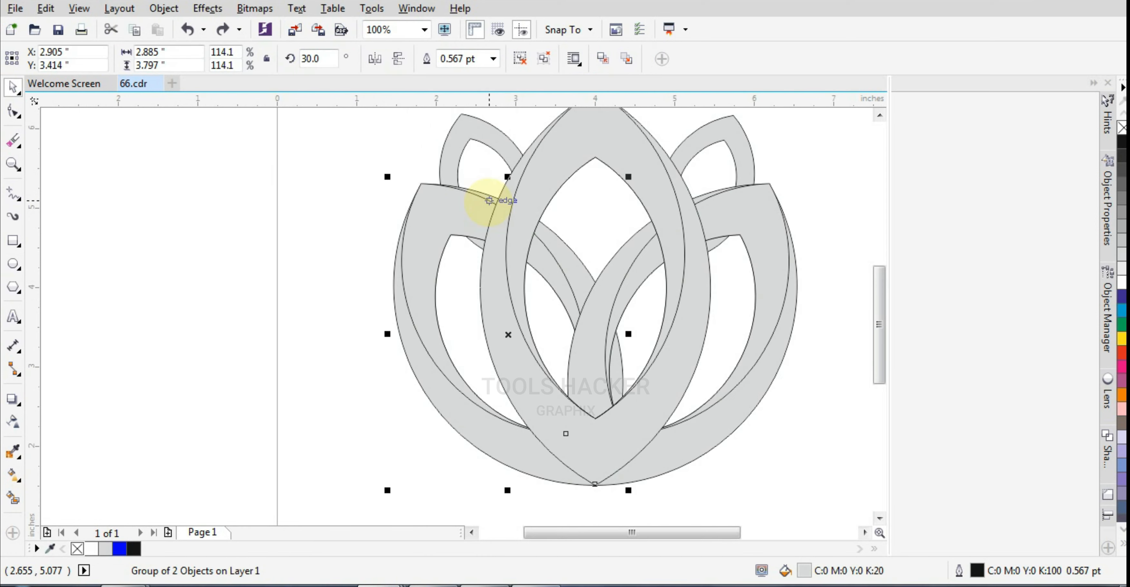
pyautogui.press('Left')
pyautogui.press('Left')
pyautogui.press('Left')
pyautogui.press('Left')
pyautogui.press('Left')
pyautogui.press('Left')
pyautogui.press('Left')
pyautogui.press('Left')
pyautogui.press('Left')
pyautogui.press('Left')
pyautogui.press('Left')
pyautogui.press('Left')
pyautogui.press('Left')
pyautogui.press('Left')
pyautogui.press('Left')
pyautogui.press('Left')
pyautogui.press('Left')
pyautogui.press('Left')
pyautogui.press('Left')
pyautogui.press('Left')
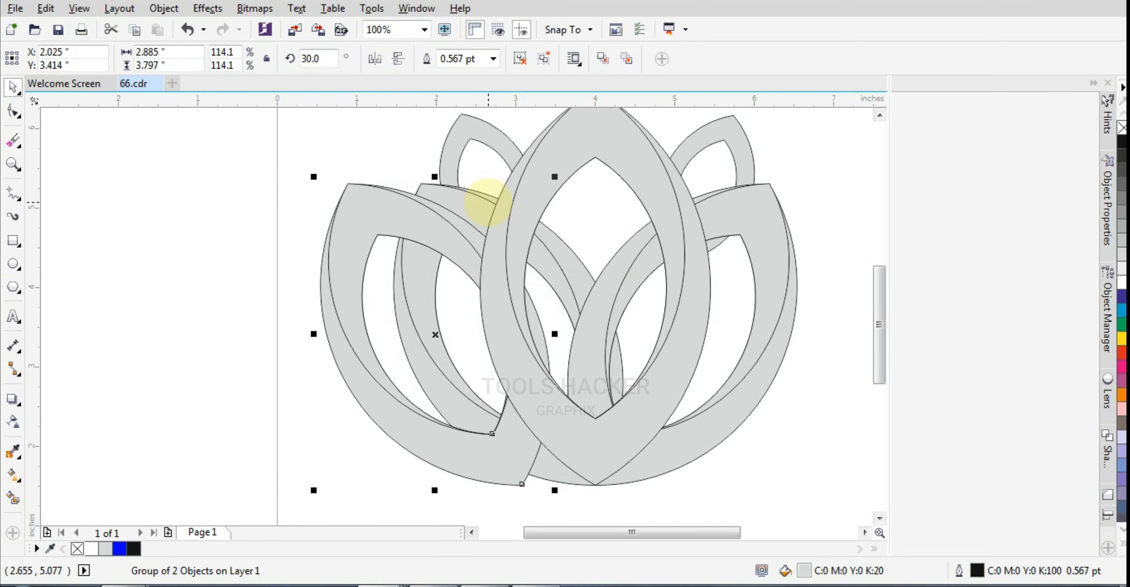
pyautogui.press('Left')
# - Delete the inner ring from the copied petal and move the remaining outer ring to about X 0.07 in, Y 3.412 in
pyautogui.keyDown('ctrl'); pyautogui.click(349, 265); pyautogui.keyUp('ctrl')
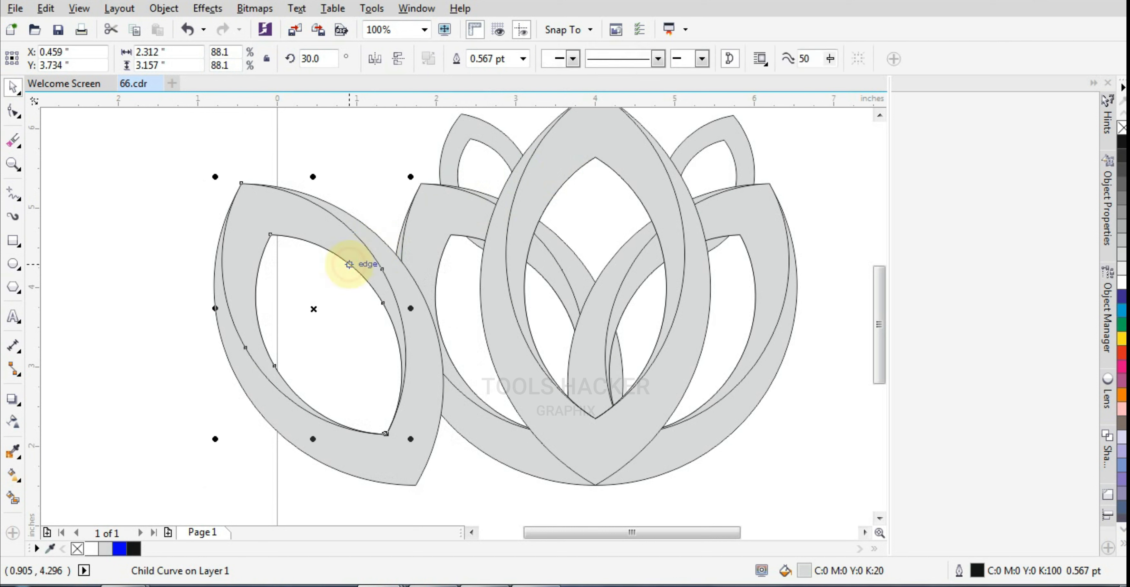
pyautogui.press('Delete')
pyautogui.press('Left')
pyautogui.press('Left')
pyautogui.press('Left')
pyautogui.press('Left')
pyautogui.press('Left')
pyautogui.press('Left')
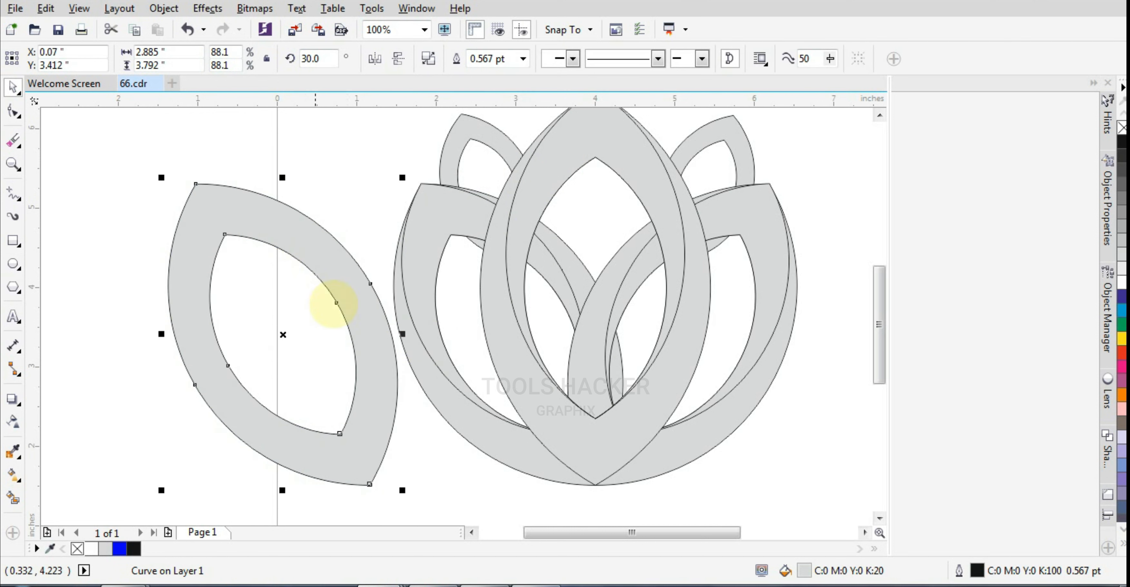
# - Draw a circle over the upper-right arc of the copied ring and intersect the two shapes
pyautogui.click(14, 263)
pyautogui.moveTo(312, 253)
pyautogui.mouseDown()
pyautogui.moveTo(361, 316)
pyautogui.moveTo(389, 323)
pyautogui.mouseUp()
pyautogui.moveTo(340, 225); pyautogui.dragTo(328, 216)
pyautogui.keyDown('shift'); pyautogui.click(208, 214); pyautogui.keyUp('shift')
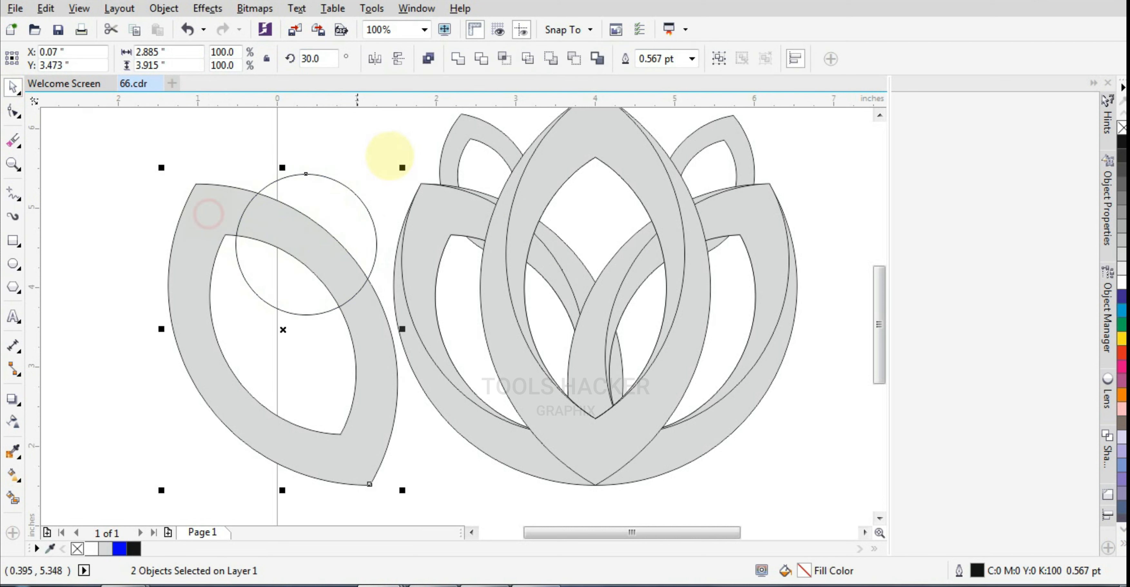
pyautogui.click(504, 58)
# - Delete the copied ring and the circle, keeping only the curved band from their intersection
pyautogui.click(378, 387)
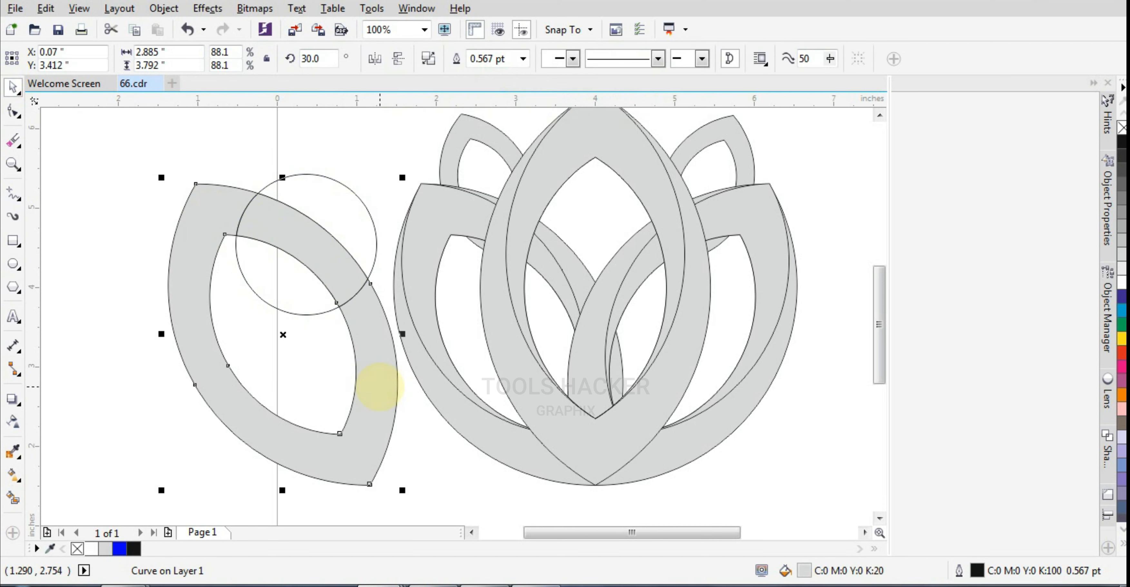
pyautogui.click(381, 386)
pyautogui.press('Delete')
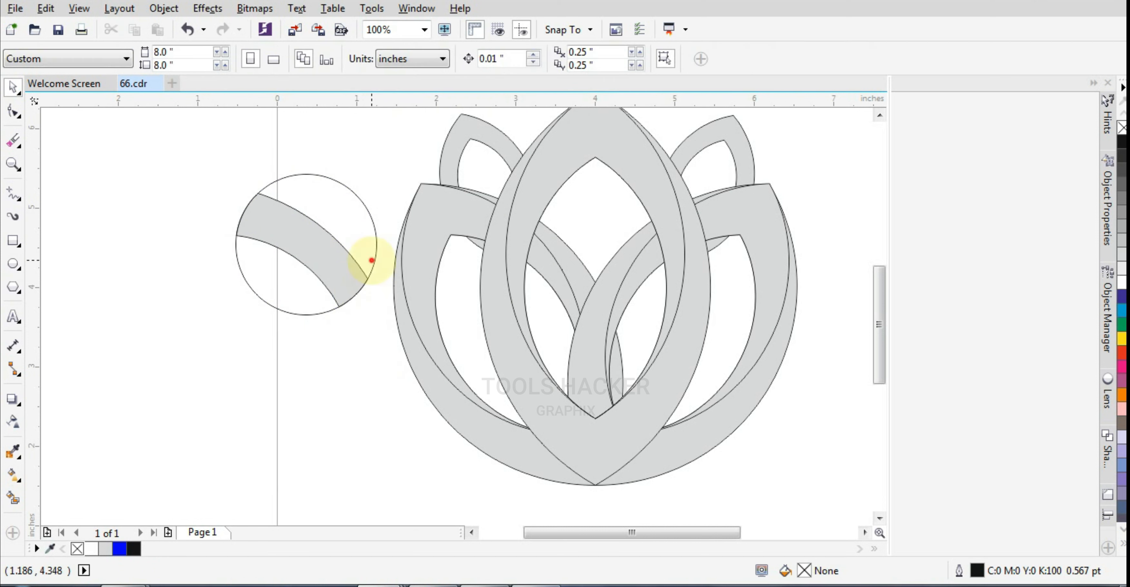
pyautogui.click(375, 262)
pyautogui.press('Delete')
# - Place the curved band over the left side petal at about X 3.146 in, Y 4.476 in, and bring it to the front
pyautogui.click(341, 267)
pyautogui.scroll(1, 339, 261)
pyautogui.moveTo(317, 265); pyautogui.dragTo(768, 264)
pyautogui.scroll(-1, 618, 259)
pyautogui.scroll(2, 648, 214)
pyautogui.scroll(-1, 624, 207)
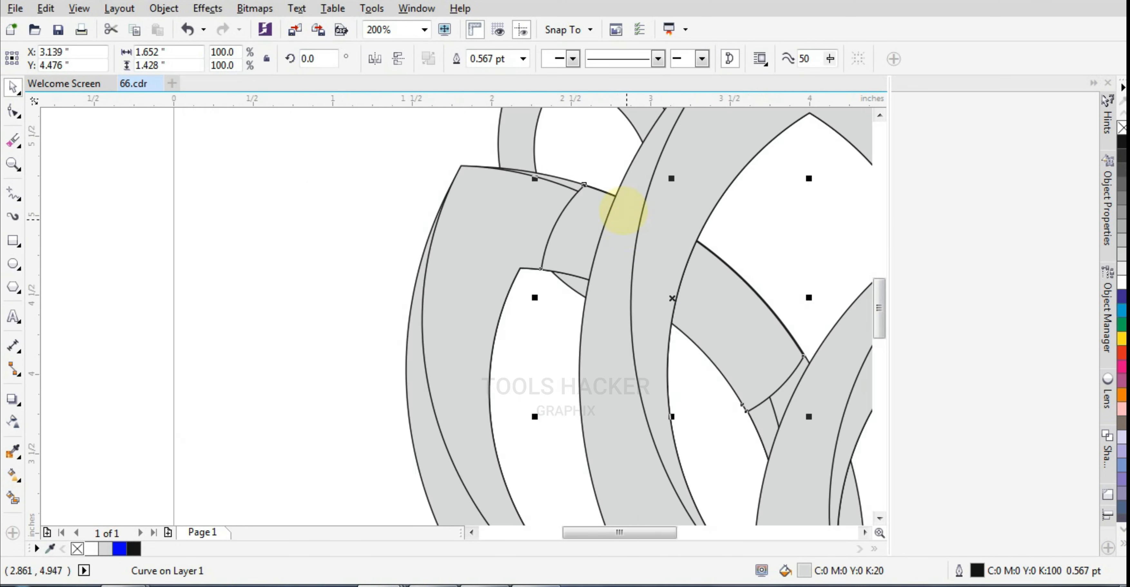
pyautogui.scroll(5, 502, 235)
pyautogui.moveTo(502, 306); pyautogui.dragTo(535, 308)
pyautogui.scroll(-3, 492, 303)
pyautogui.scroll(-2, 490, 305)
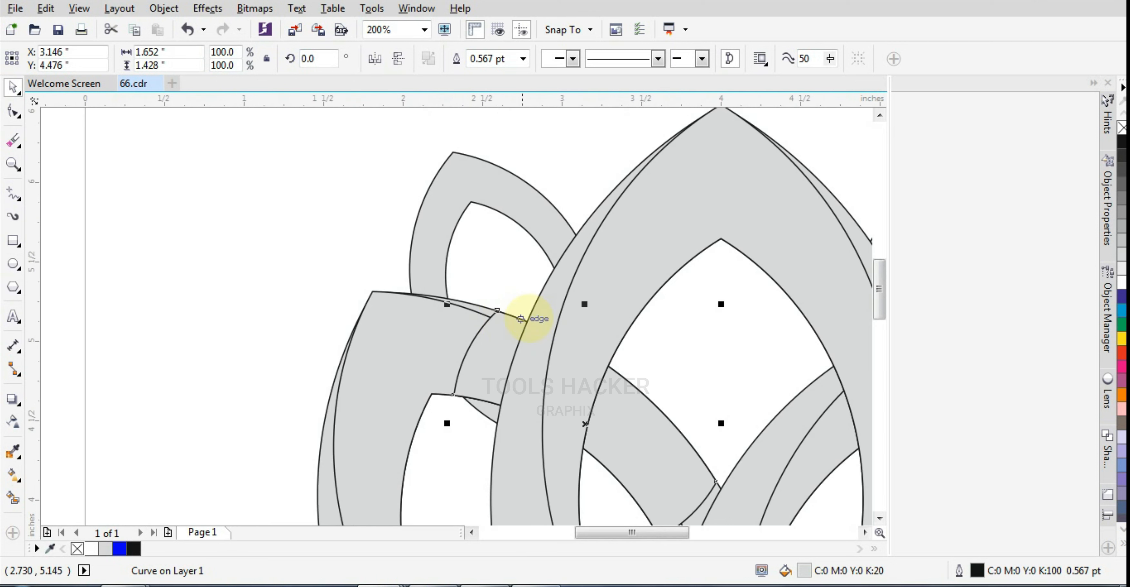
pyautogui.hotkey('shift', 'pageup')
# - Try to trim the central petal's outer ring with the curved band
pyautogui.keyDown('shift'); pyautogui.click(543, 307); pyautogui.keyUp('shift')
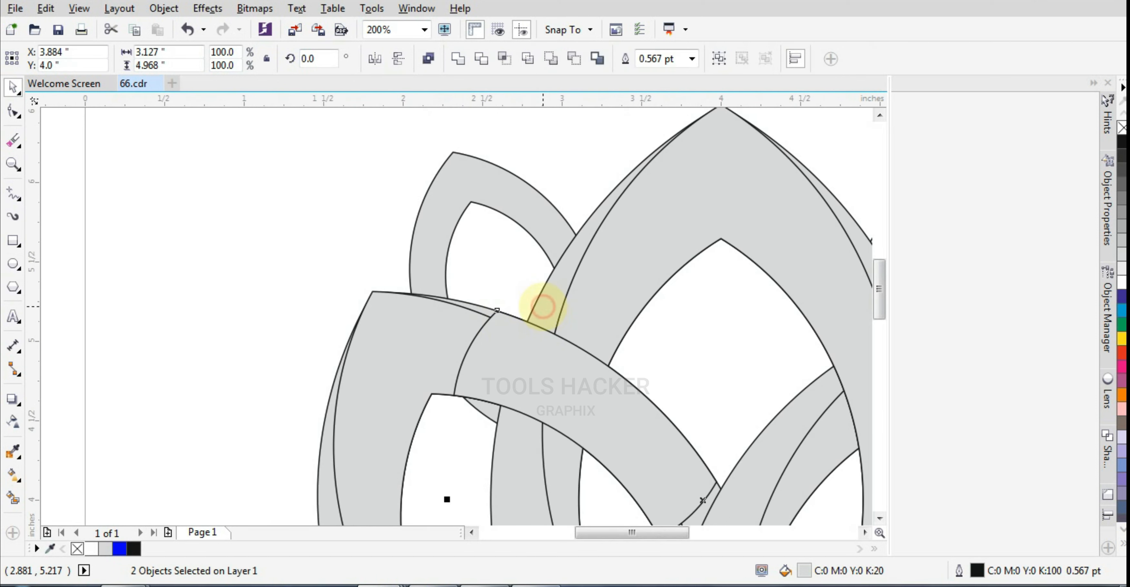
pyautogui.click(458, 58)
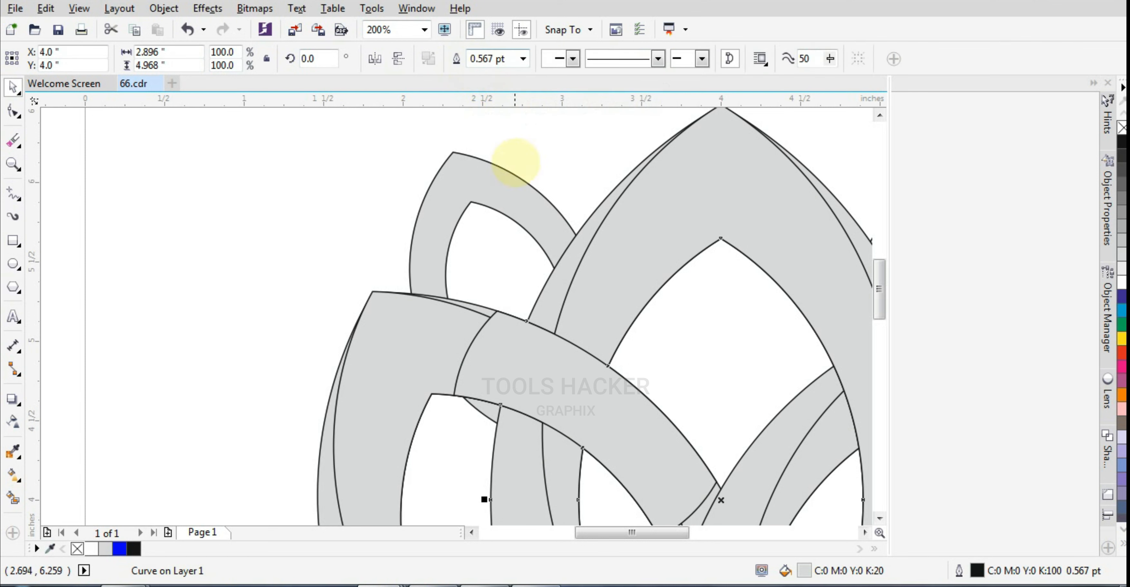
pyautogui.hotkey('ctrl', 'z')
pyautogui.click(345, 333)
pyautogui.scroll(-1, 541, 353)
pyautogui.moveTo(549, 366); pyautogui.dragTo(416, 365)
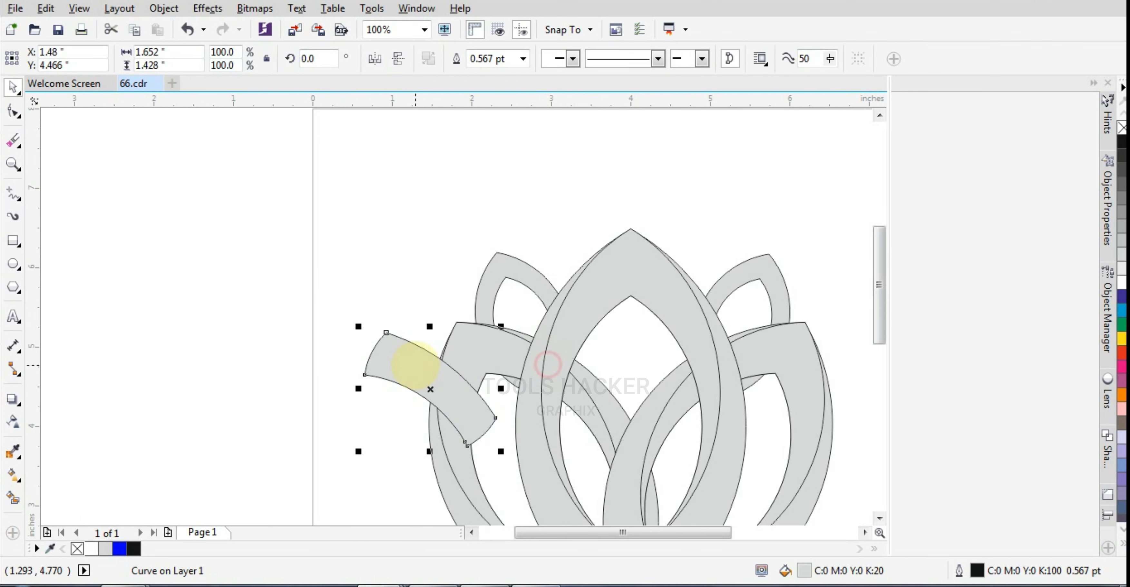
pyautogui.hotkey('ctrl', 'z')
# - Trim the central petal's inner and outer rings with the curved band so the left side petal passes over them
pyautogui.keyDown('shift'); pyautogui.click(571, 287); pyautogui.keyUp('shift')
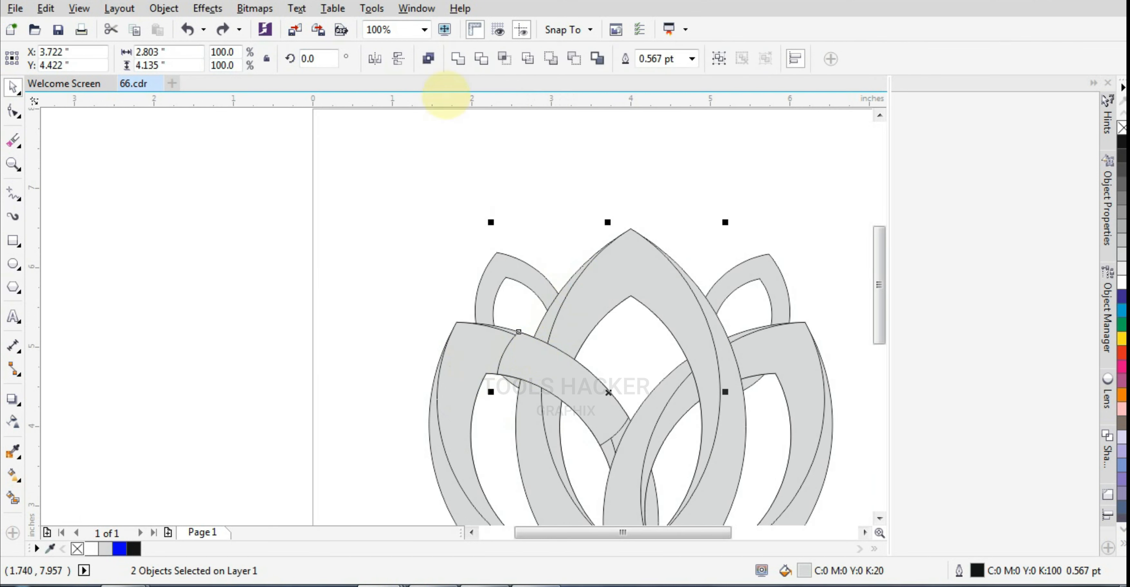
pyautogui.click(482, 60)
pyautogui.moveTo(500, 353); pyautogui.dragTo(334, 336)
pyautogui.hotkey('ctrl', 'z')
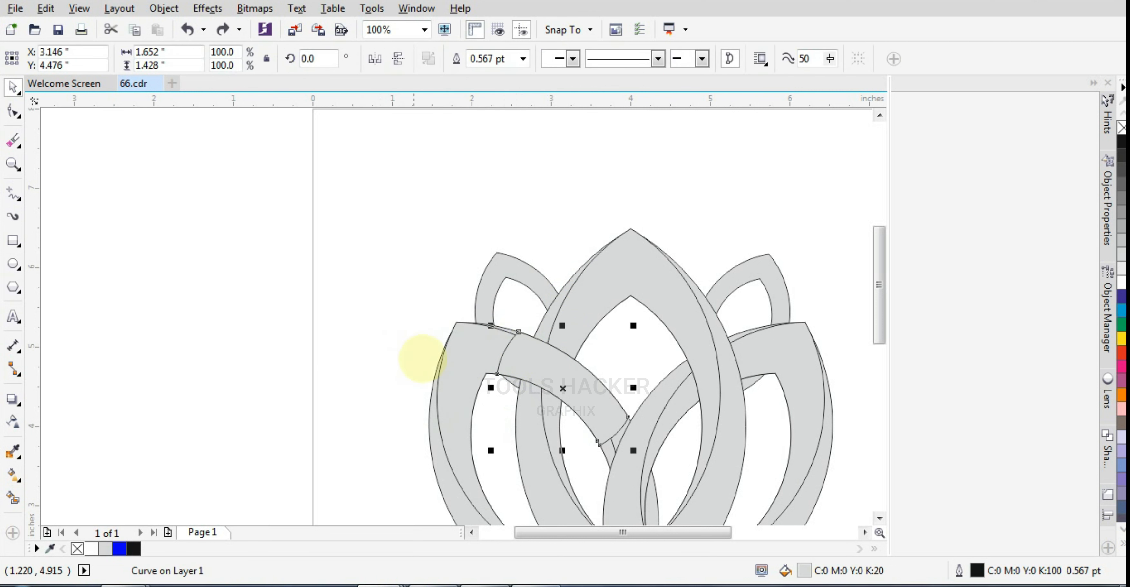
pyautogui.keyDown('shift'); pyautogui.click(545, 314); pyautogui.keyUp('shift')
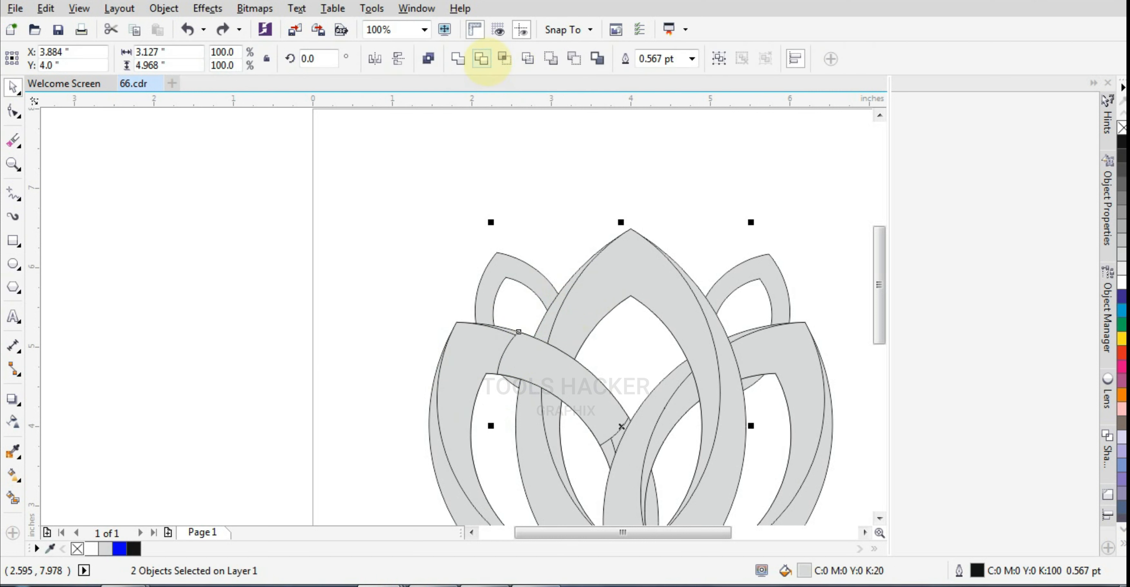
pyautogui.click(481, 58)
pyautogui.moveTo(544, 363); pyautogui.dragTo(327, 365)
pyautogui.hotkey('ctrl', 'z')
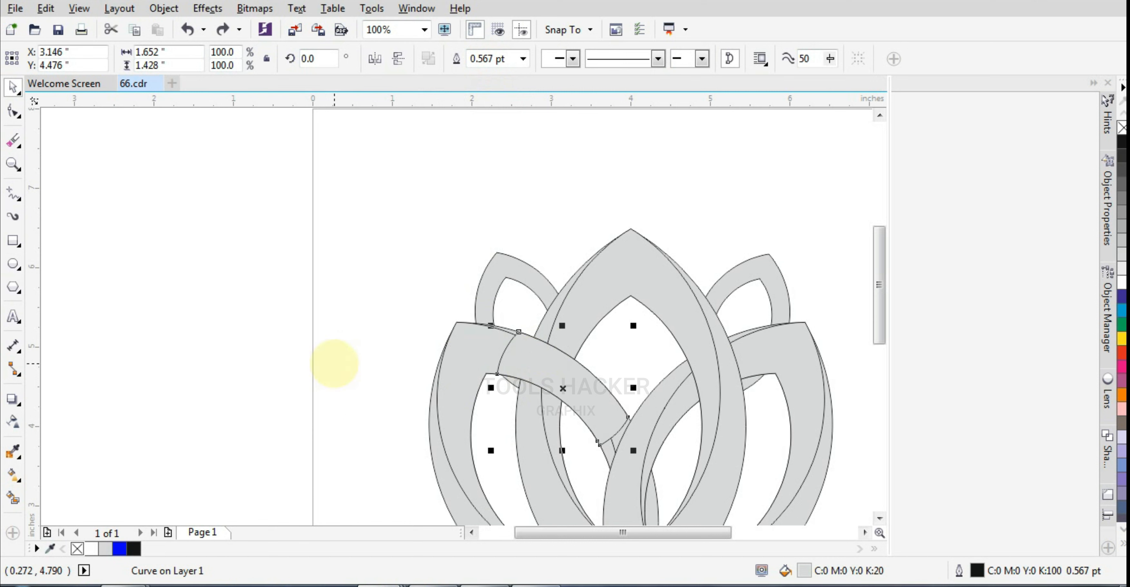
# - Mirror the curved band horizontally and nudge it right onto the right side petal, to about X 4.856 in
pyautogui.click(375, 59)
pyautogui.scroll(1, 662, 398)
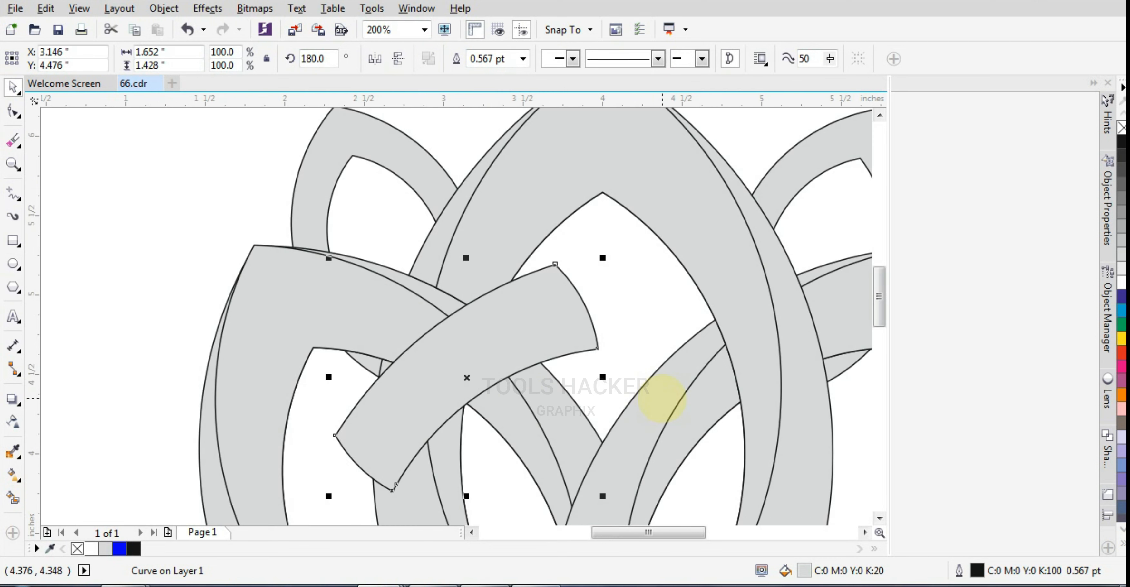
pyautogui.press('Right')
pyautogui.press('Right')
pyautogui.press('Right')
pyautogui.press('Right')
pyautogui.press('Right')
pyautogui.press('Right')
pyautogui.press('Right')
pyautogui.press('Right')
pyautogui.press('Right')
pyautogui.press('Right')
pyautogui.press('Right')
pyautogui.press('Right')
pyautogui.press('Right')
pyautogui.press('Right')
pyautogui.press('Right')
pyautogui.press('Right')
pyautogui.press('Right')
pyautogui.press('Right')
pyautogui.press('Right')
pyautogui.press('Right')
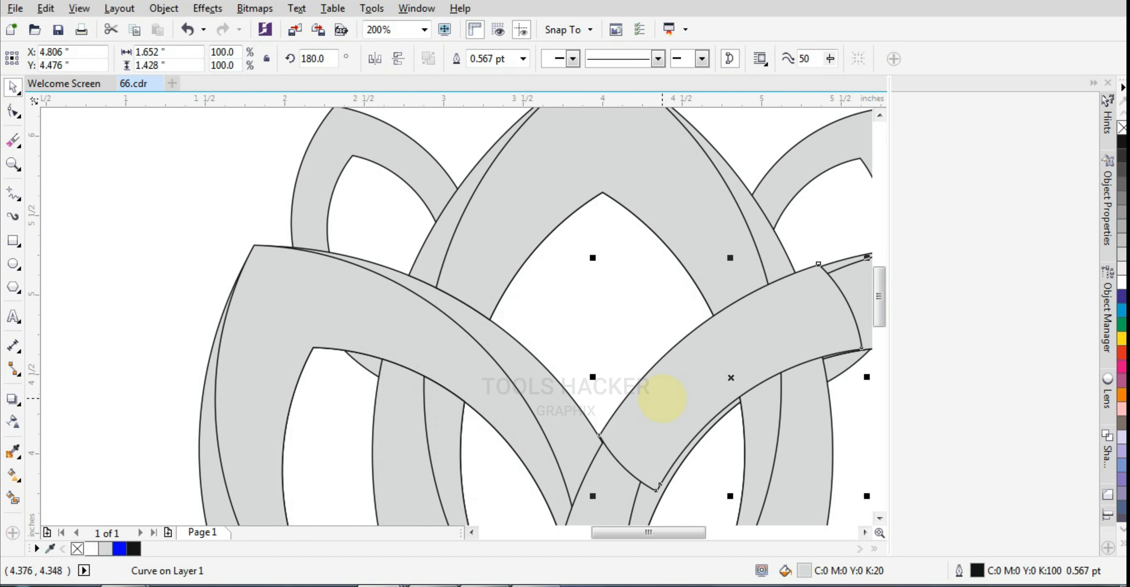
pyautogui.press('Right')
pyautogui.press('Right')
pyautogui.press('Right')
pyautogui.press('Right')
pyautogui.press('Right')
# - Trim the central petal's outer ring with the mirrored band where it crosses the right side petal
pyautogui.scroll(-1, 807, 292)
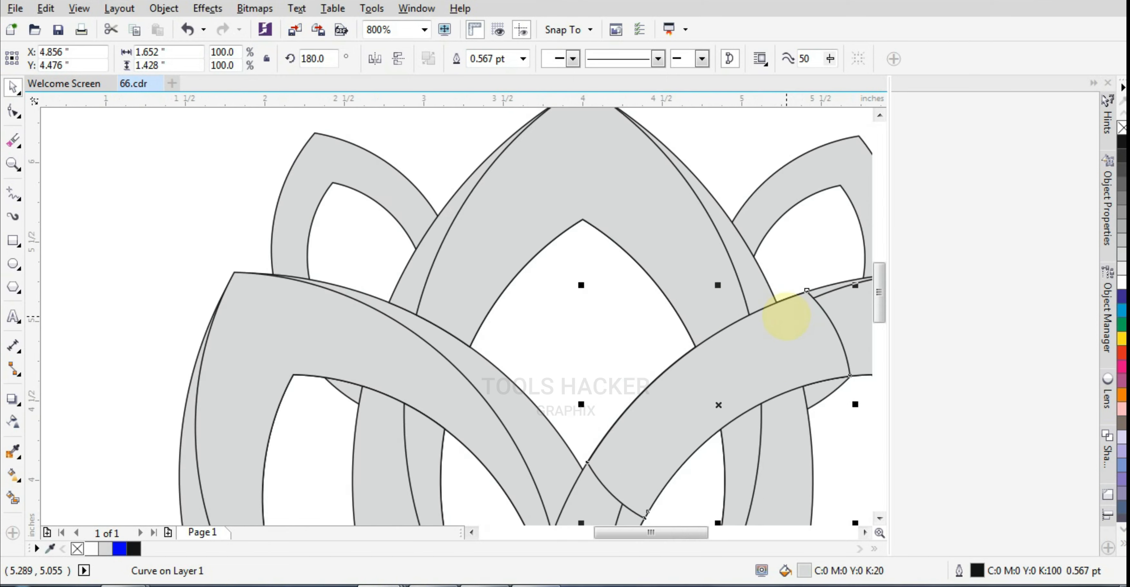
pyautogui.keyDown('shift'); pyautogui.click(750, 286); pyautogui.keyUp('shift')
pyautogui.click(480, 57)
pyautogui.click(782, 323)
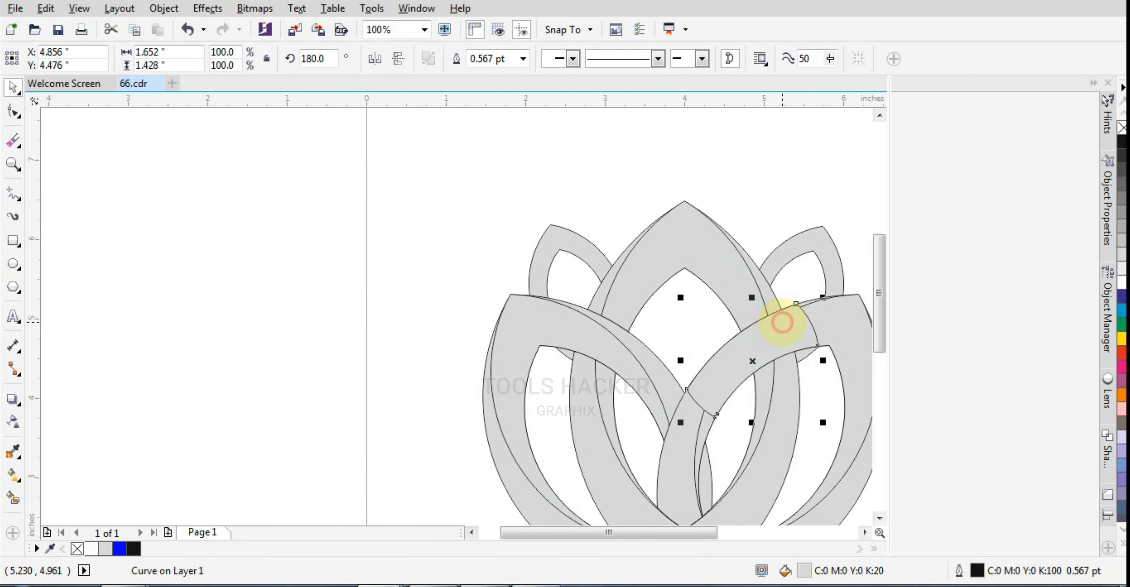
# - Trim the central petal's remaining ring with the mirrored band at the right side petal and delete the band
pyautogui.keyDown('shift'); pyautogui.click(791, 406); pyautogui.keyUp('shift')
pyautogui.click(505, 58)
pyautogui.click(747, 342)
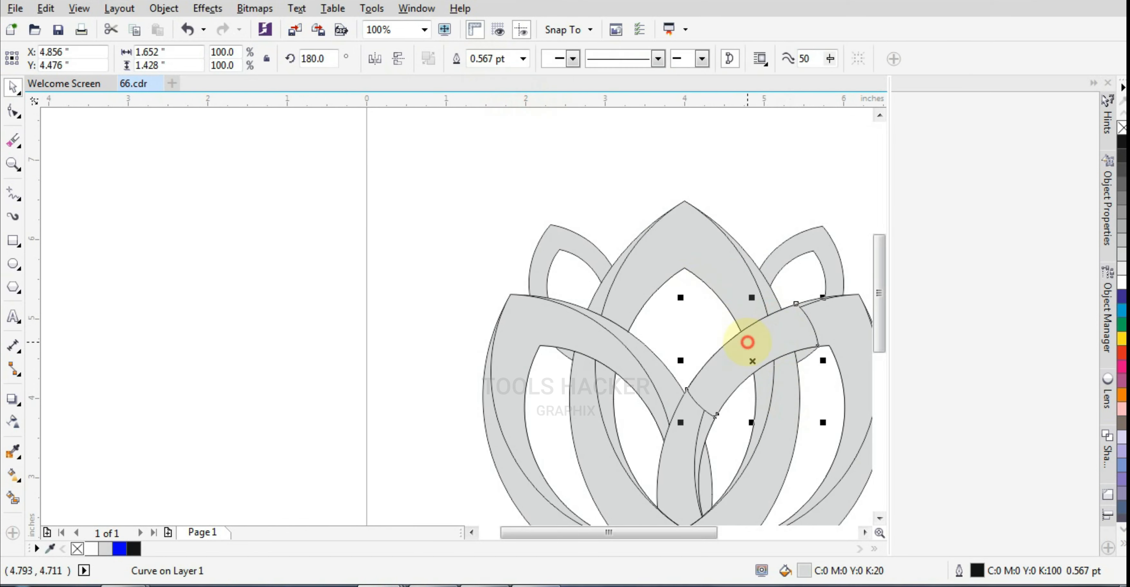
pyautogui.press('Delete')
pyautogui.scroll(-2, 600, 336)
pyautogui.scroll(1, 655, 339)
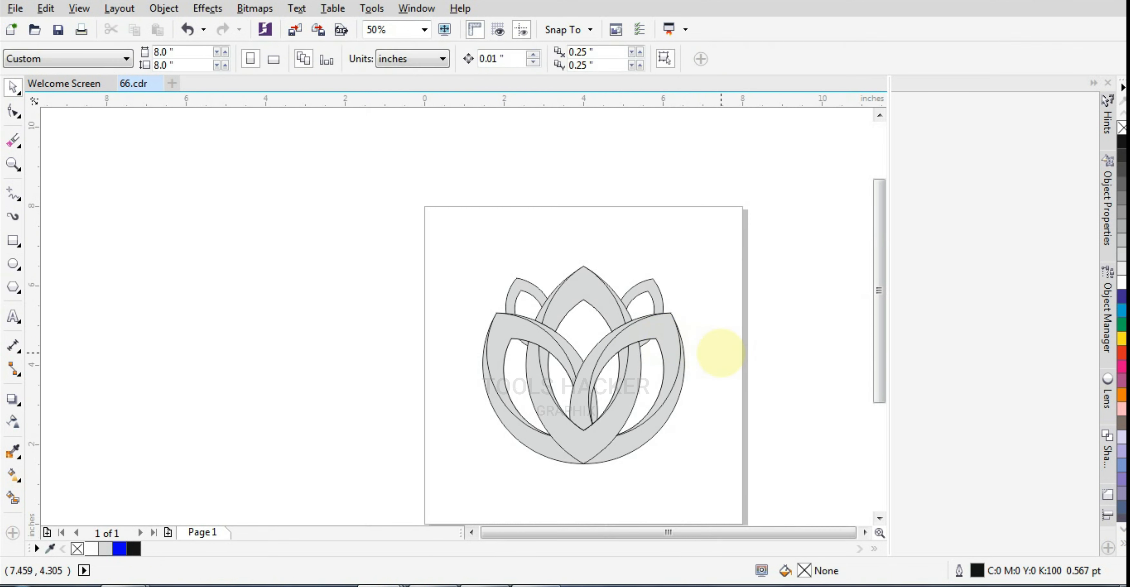
# - Apply a linear fountain fill to the central petal's outer ring, running vertically from its base up to its tip
pyautogui.click(618, 427)
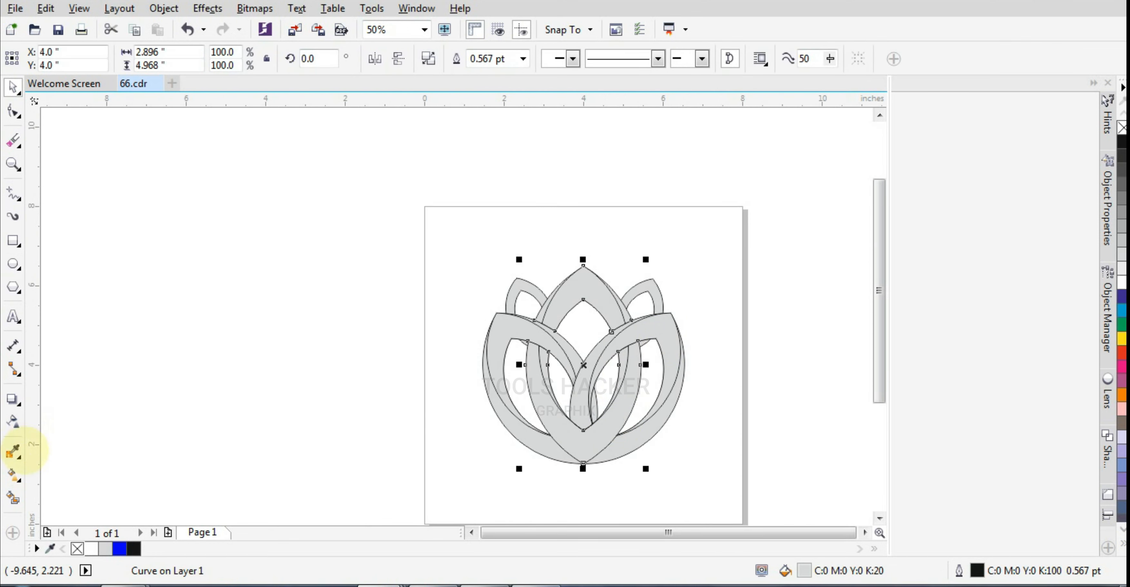
pyautogui.click(13, 475)
pyautogui.moveTo(584, 457); pyautogui.dragTo(586, 276)
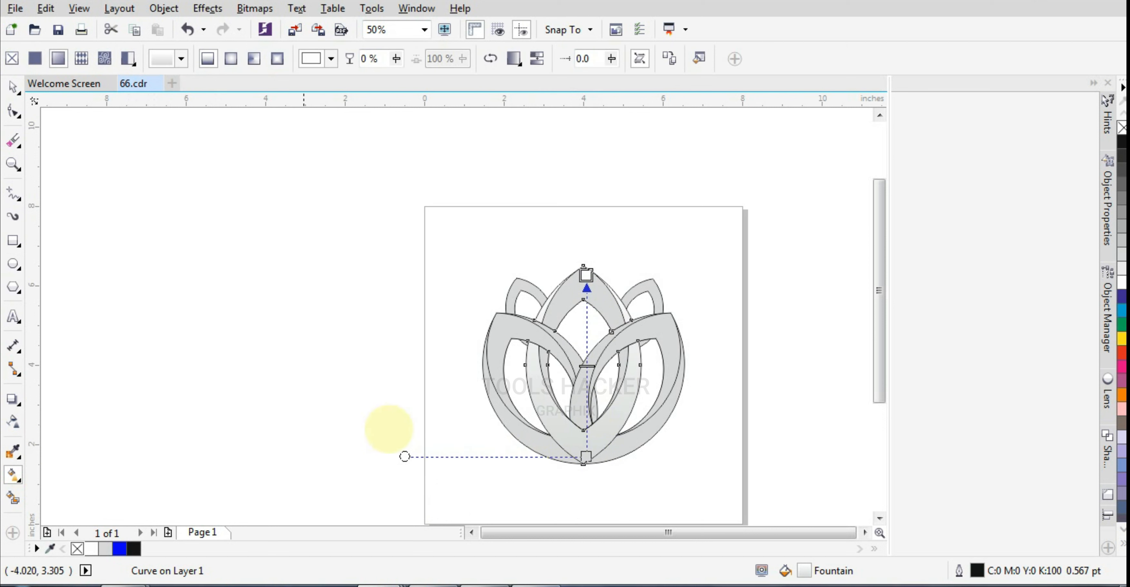
# - Set the base end of the outer ring's gradient to a bright blue with C 100 and M 20
pyautogui.click(586, 458)
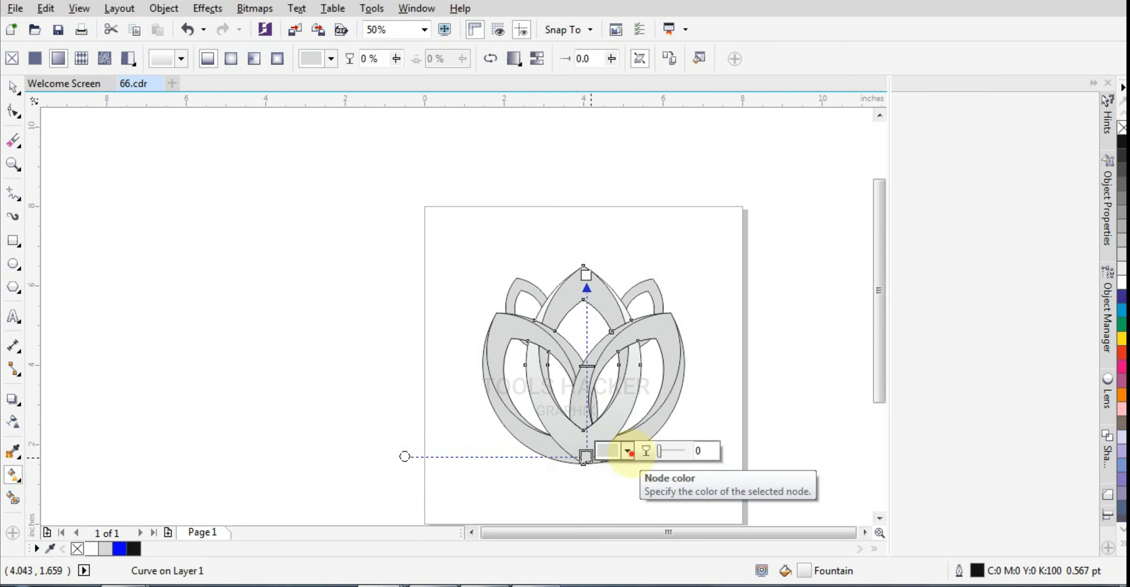
pyautogui.click(627, 451)
pyautogui.click(765, 327)
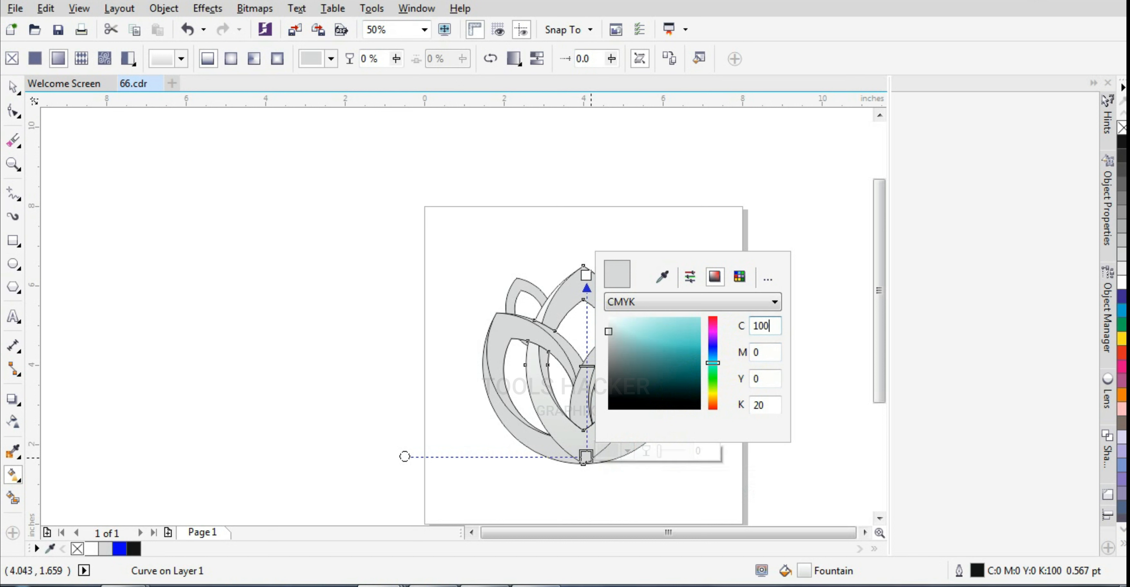
pyautogui.press('Tab')
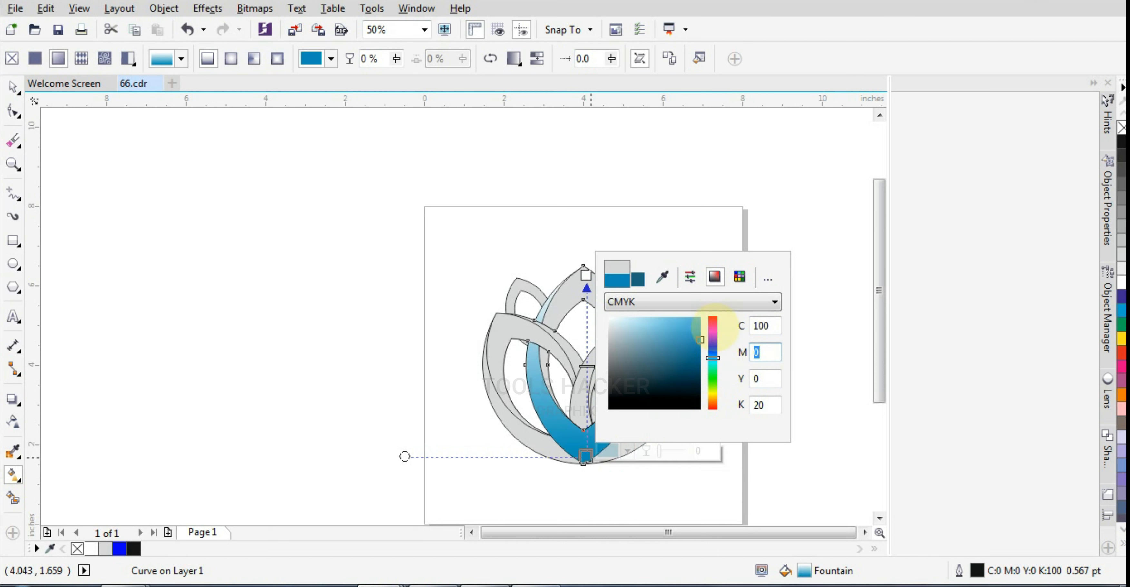
pyautogui.press('Tab')
pyautogui.press('Tab')
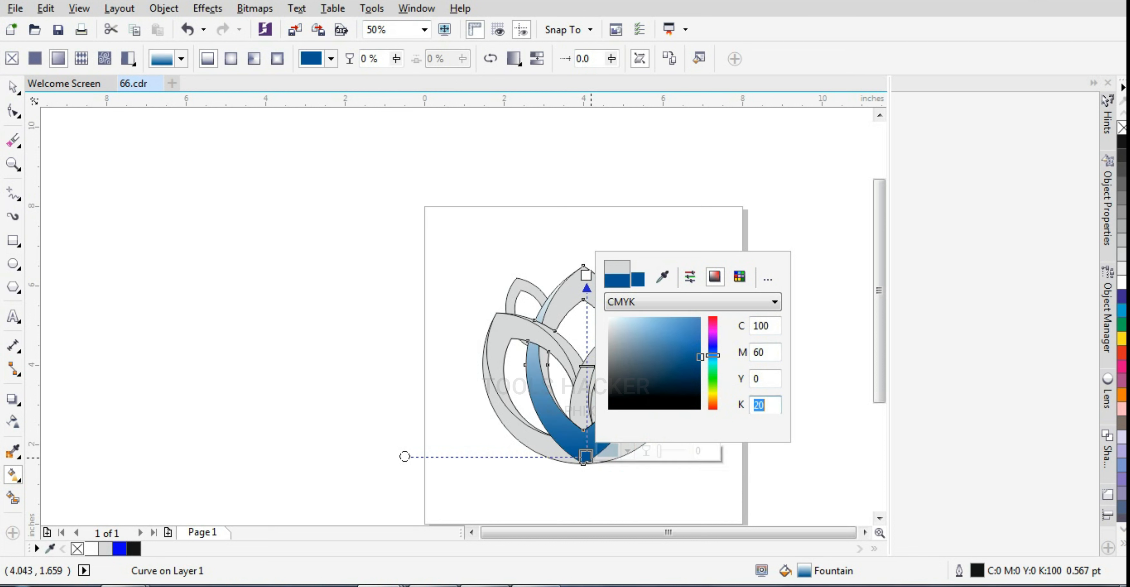
pyautogui.click(770, 354)
pyautogui.write('20')
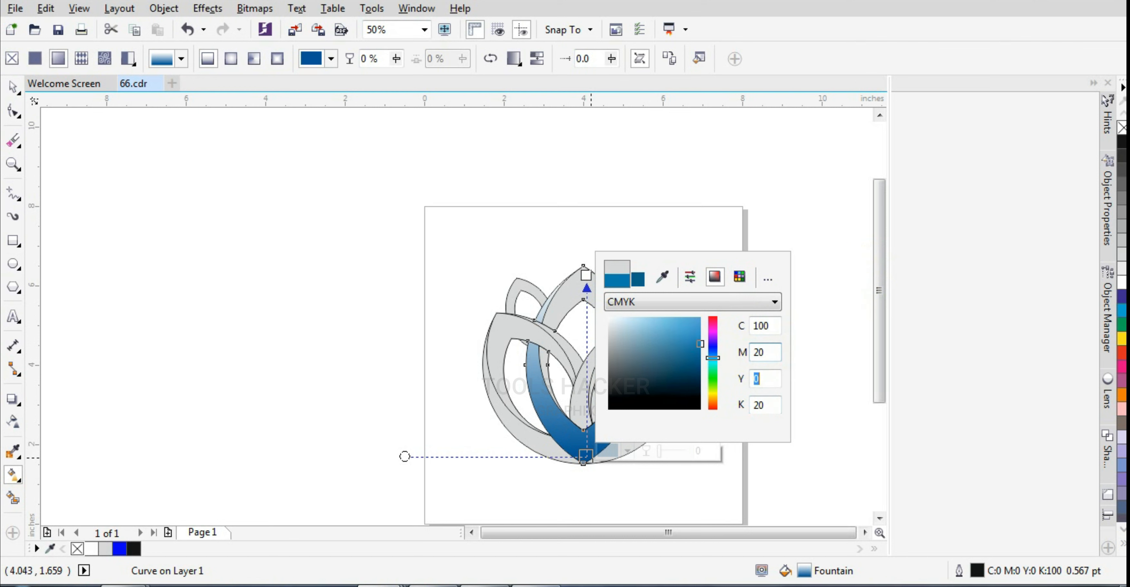
pyautogui.press('Tab')
pyautogui.click(770, 379)
pyautogui.click(794, 381)
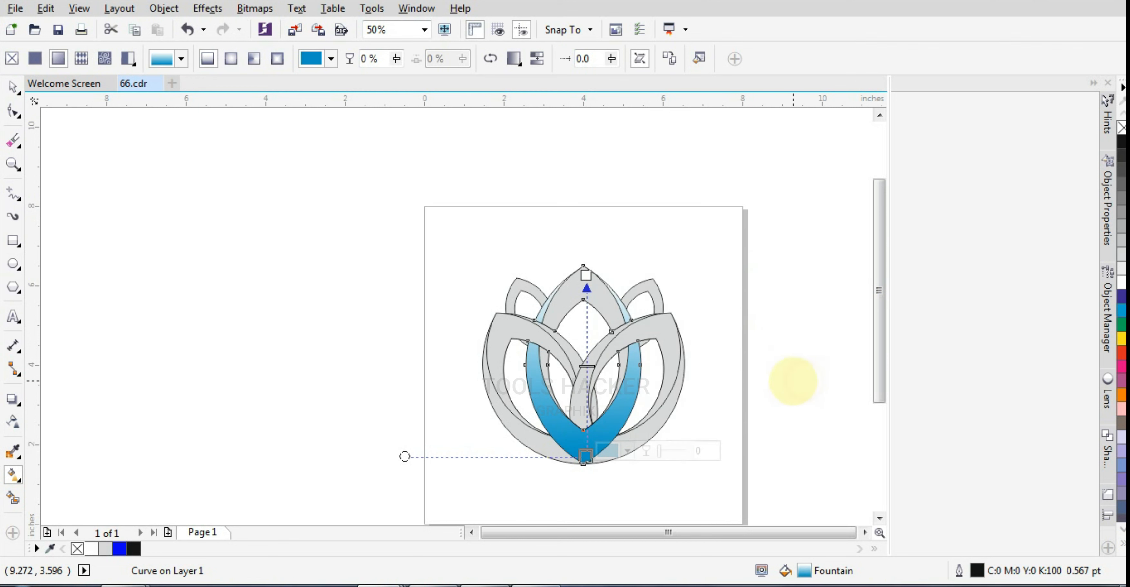
# - Apply a linear fountain fill to the central petal's inner ring, running from the tip down towards the base
pyautogui.scroll(1, 661, 323)
pyautogui.click(545, 253)
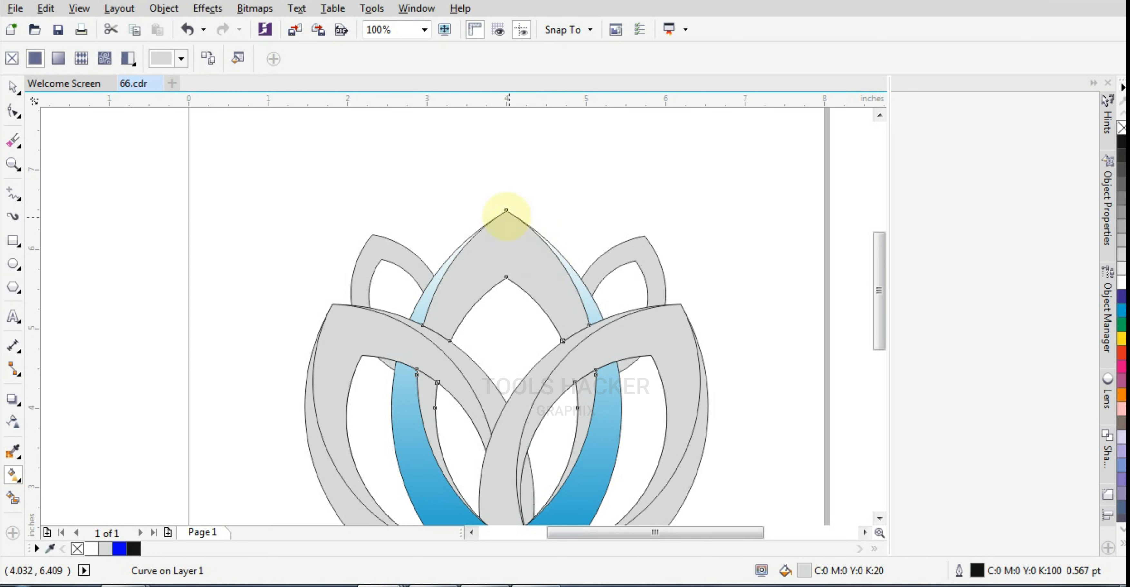
pyautogui.moveTo(507, 211); pyautogui.dragTo(505, 508)
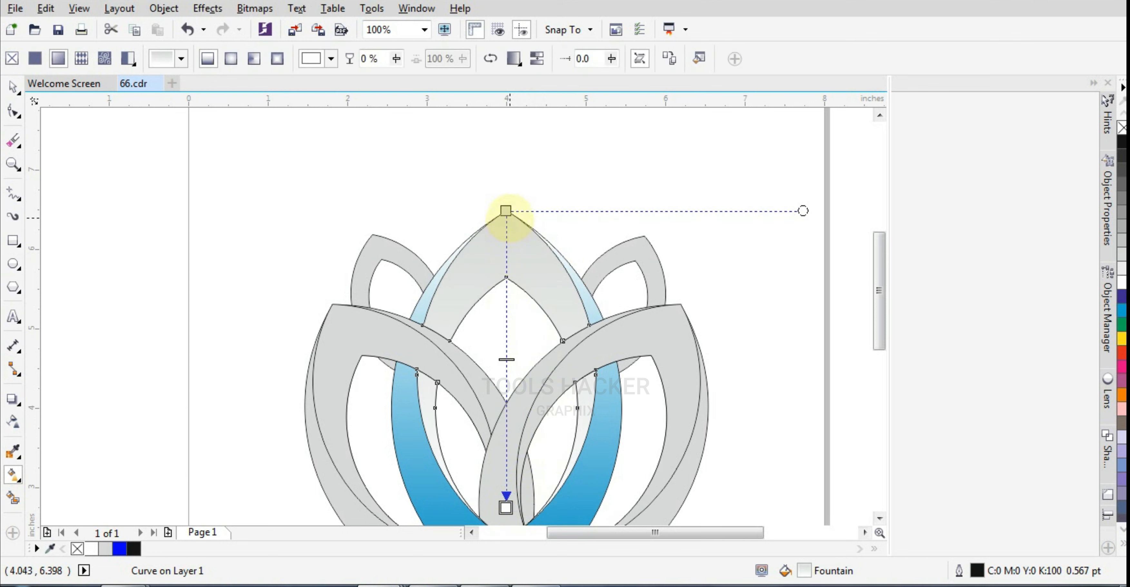
pyautogui.scroll(-1, 591, 284)
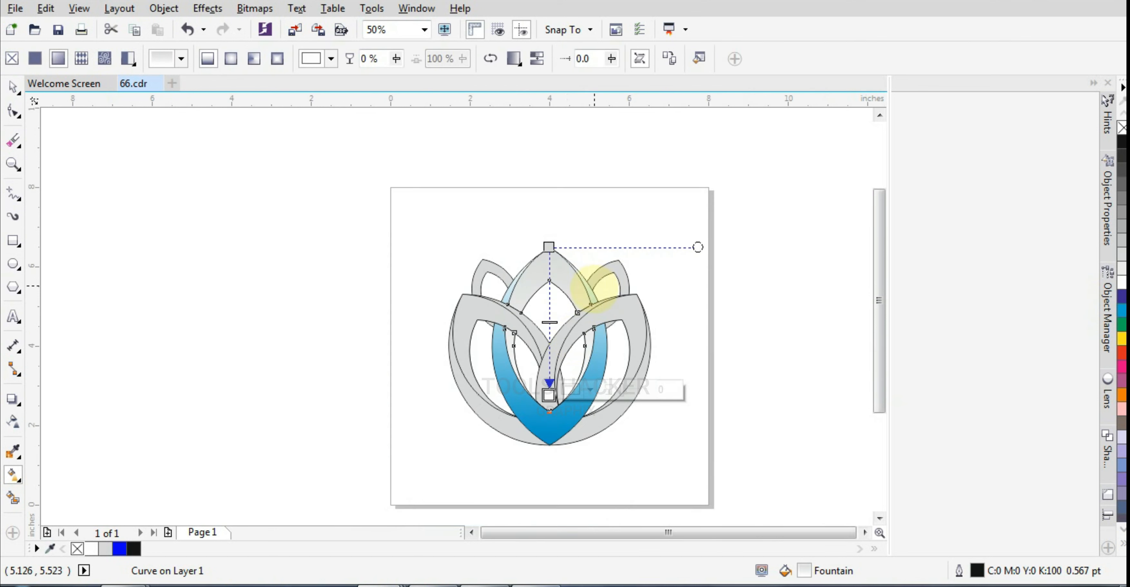
pyautogui.scroll(1, 574, 339)
pyautogui.click(563, 449)
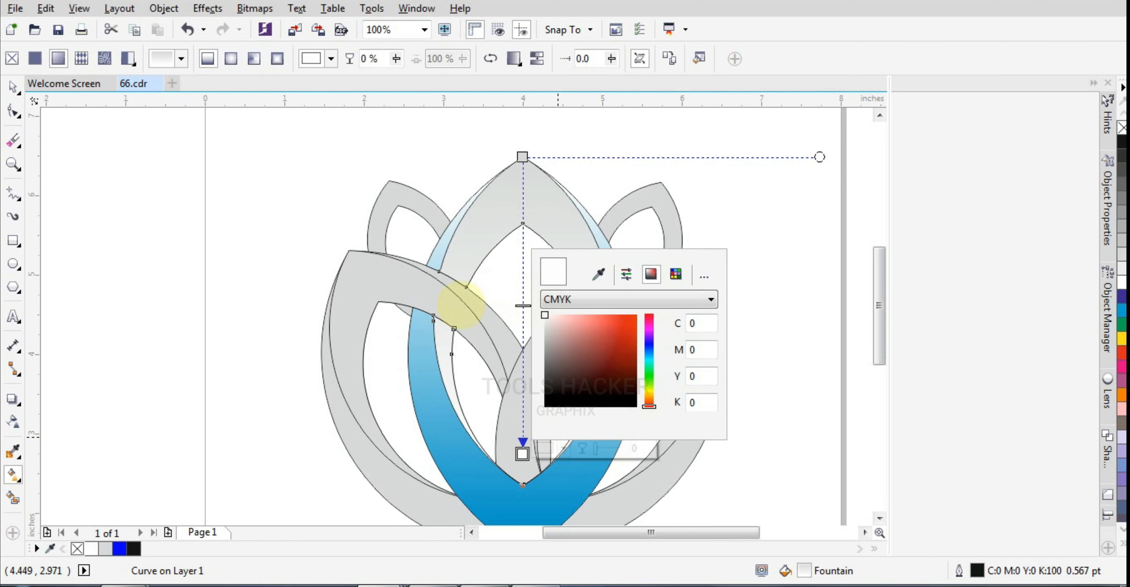
pyautogui.click(461, 306)
pyautogui.click(441, 414)
pyautogui.click(614, 436)
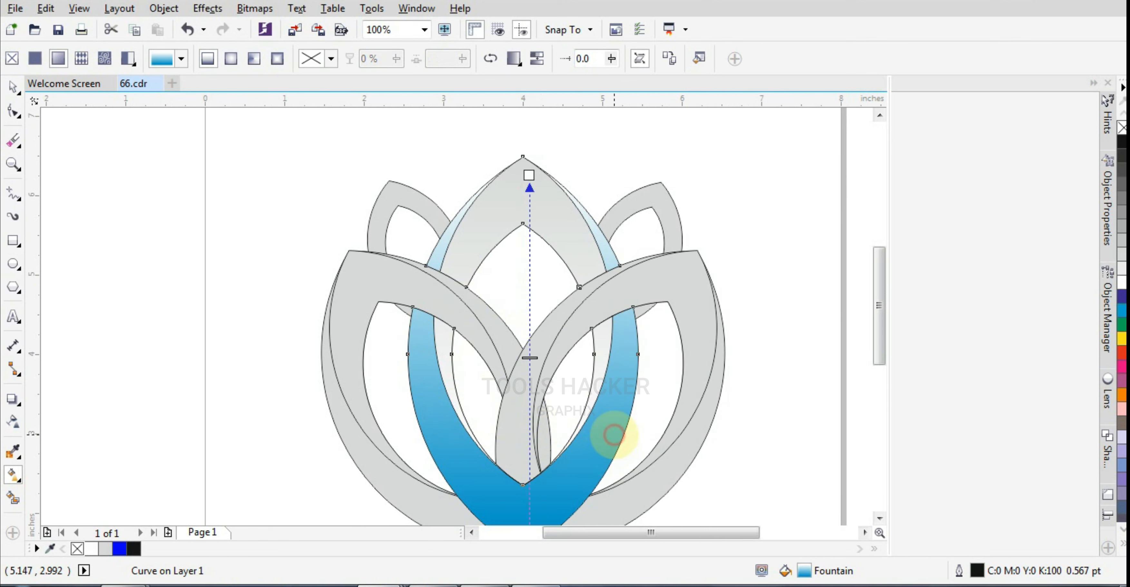
pyautogui.scroll(-1, 559, 358)
pyautogui.scroll(2, 580, 373)
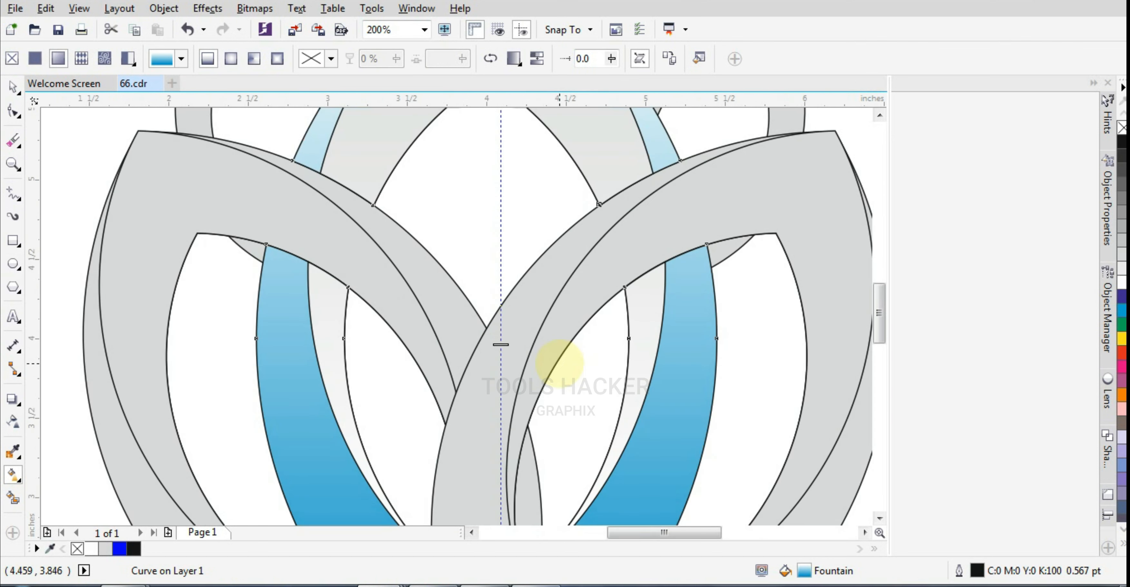
pyautogui.scroll(-2, 501, 344)
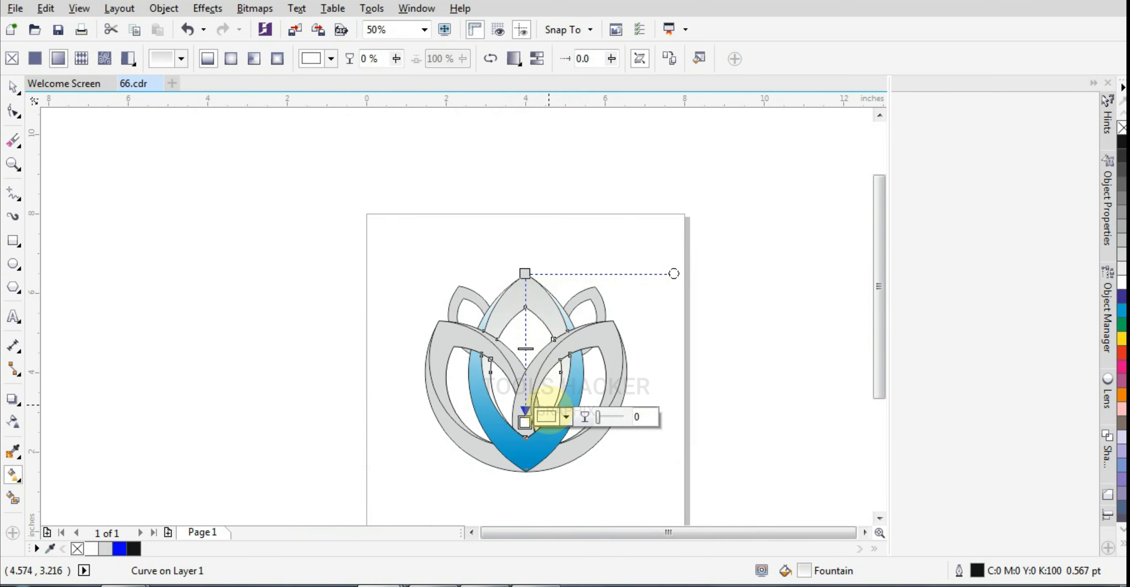
# - Color the tip end of the inner ring's gradient with blue sampled from the outer ring, and shift its midpoint towards the tip
pyautogui.click(525, 273)
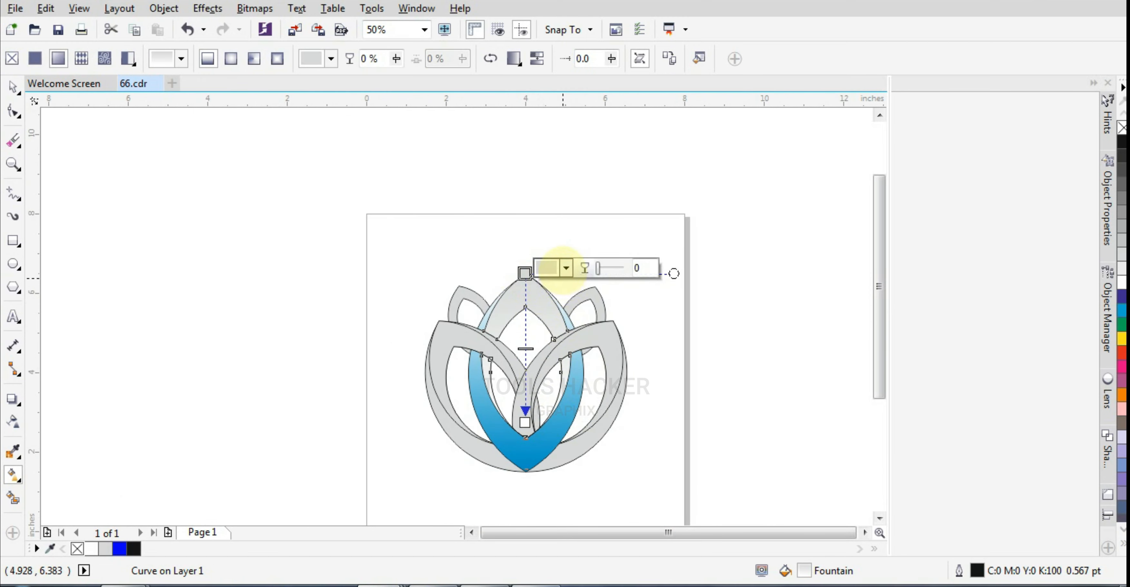
pyautogui.click(565, 268)
pyautogui.click(602, 303)
pyautogui.click(526, 452)
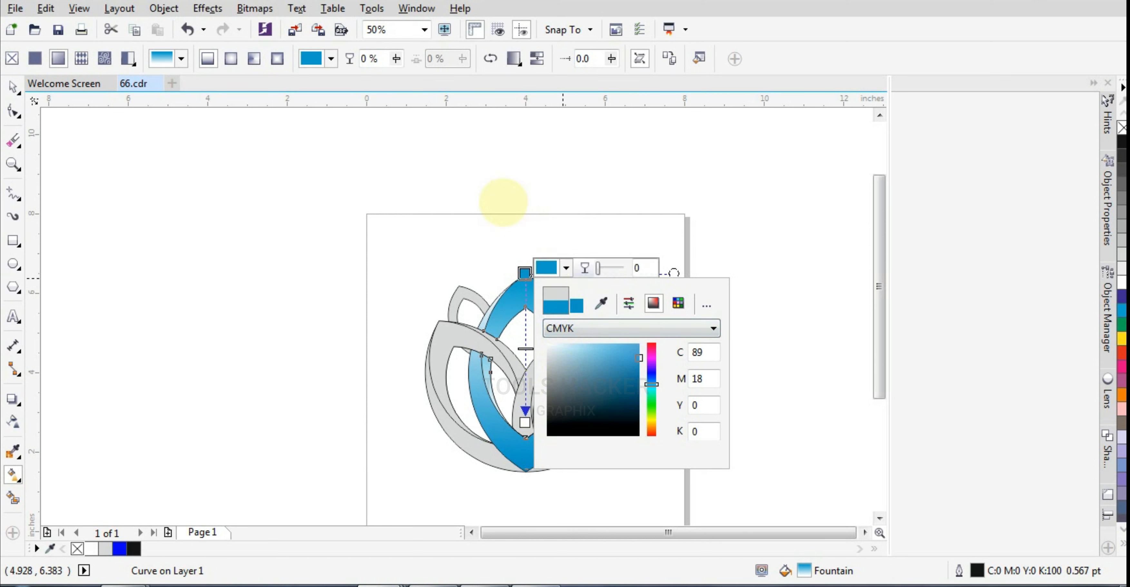
pyautogui.moveTo(526, 349); pyautogui.dragTo(526, 309)
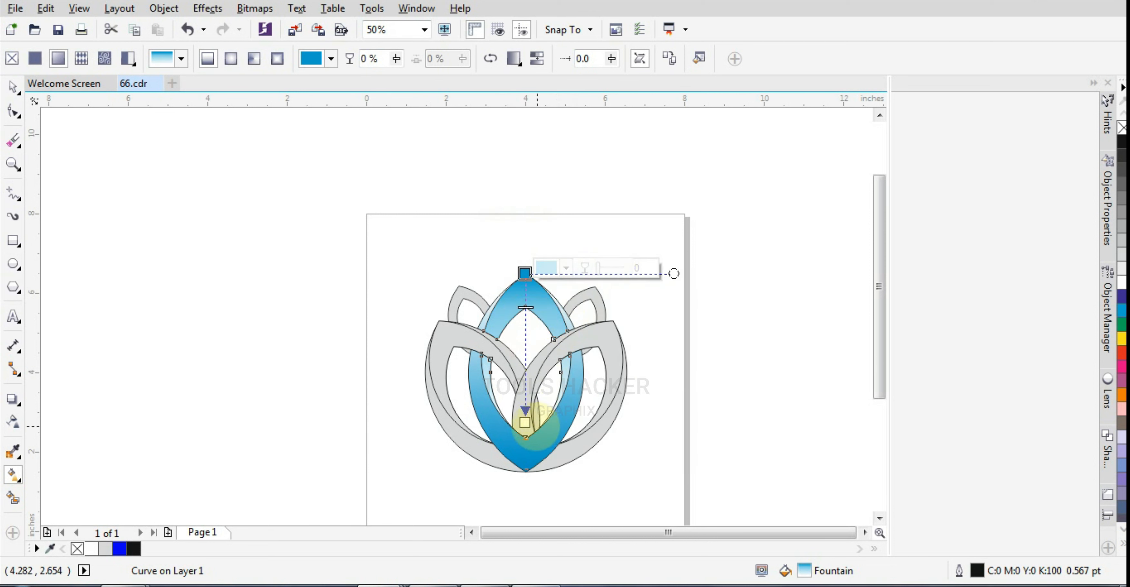
# - Set the lower end of the inner ring's gradient to a pale blue with C 20, then deselect the ring
pyautogui.click(525, 422)
pyautogui.click(548, 416)
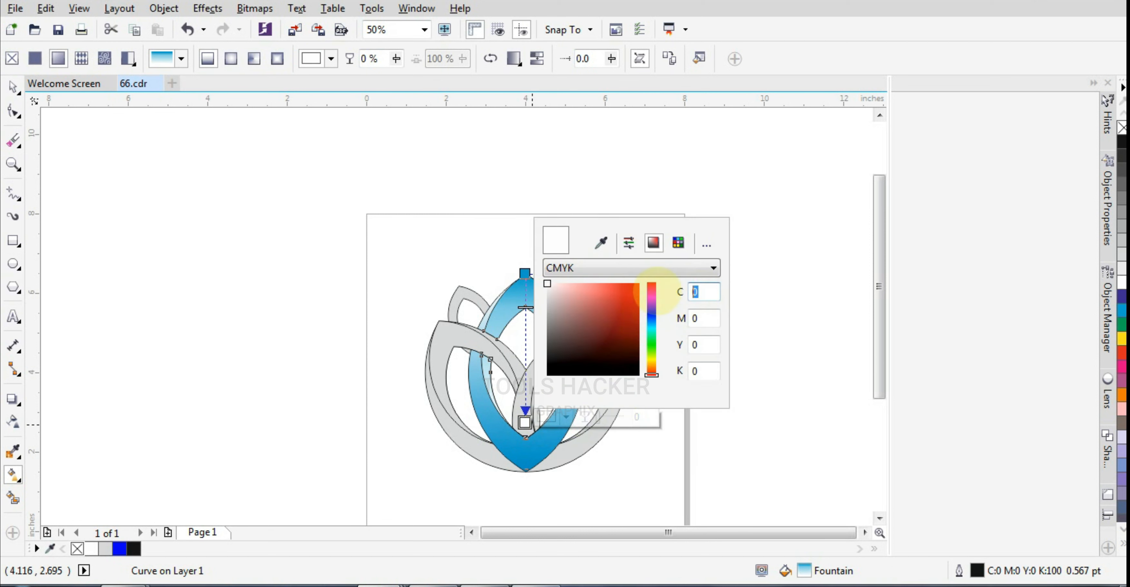
pyautogui.write('20')
pyautogui.press('Tab')
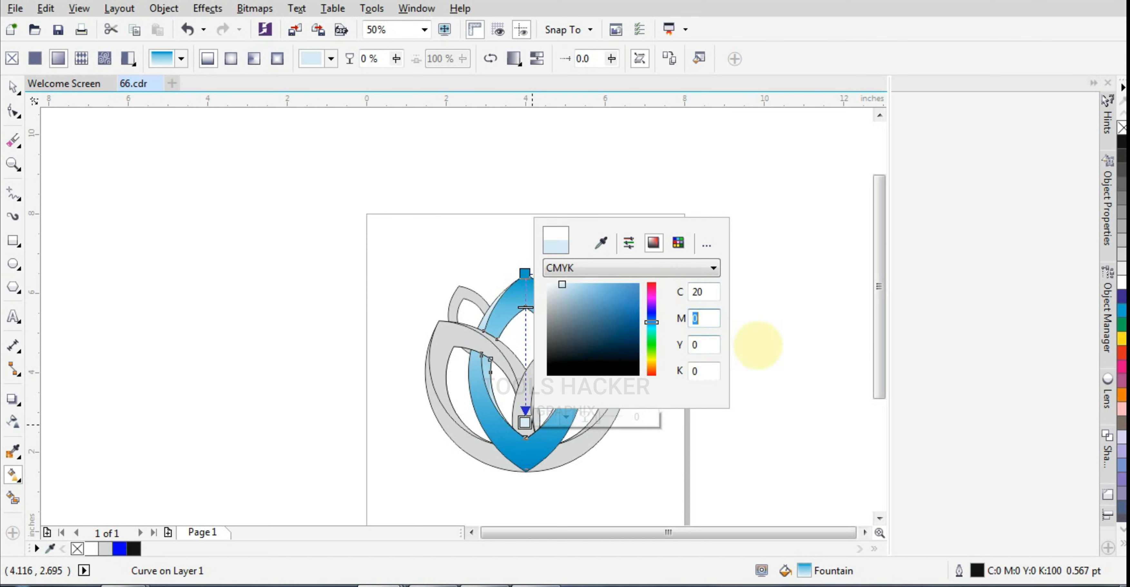
pyautogui.click(766, 347)
pyautogui.click(12, 88)
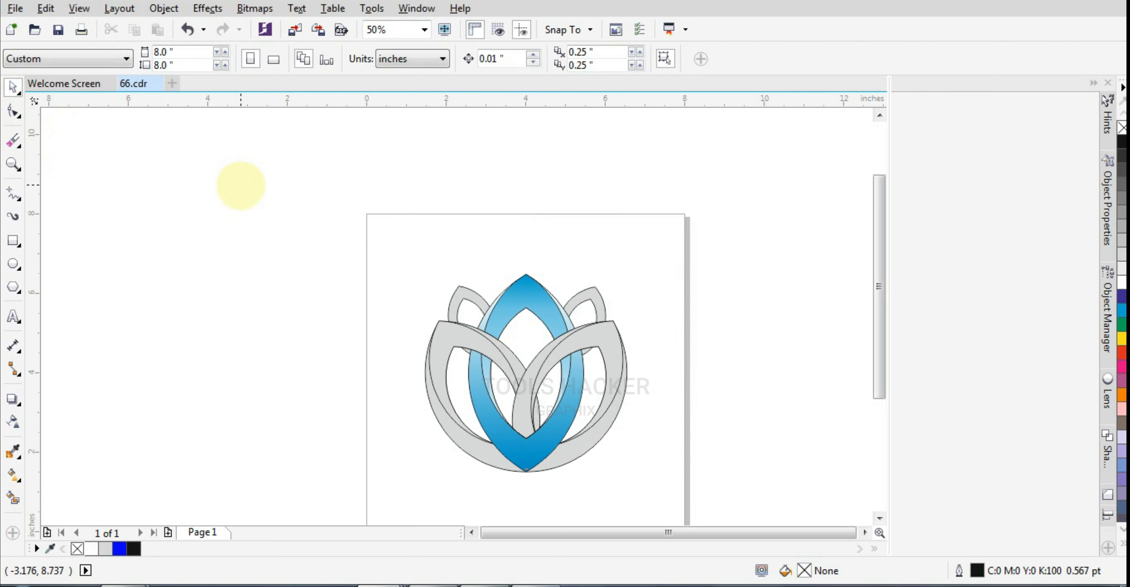
# - Apply a linear fountain fill to the grouped left side petal, running diagonally from its base to its tip
pyautogui.scroll(2, 467, 316)
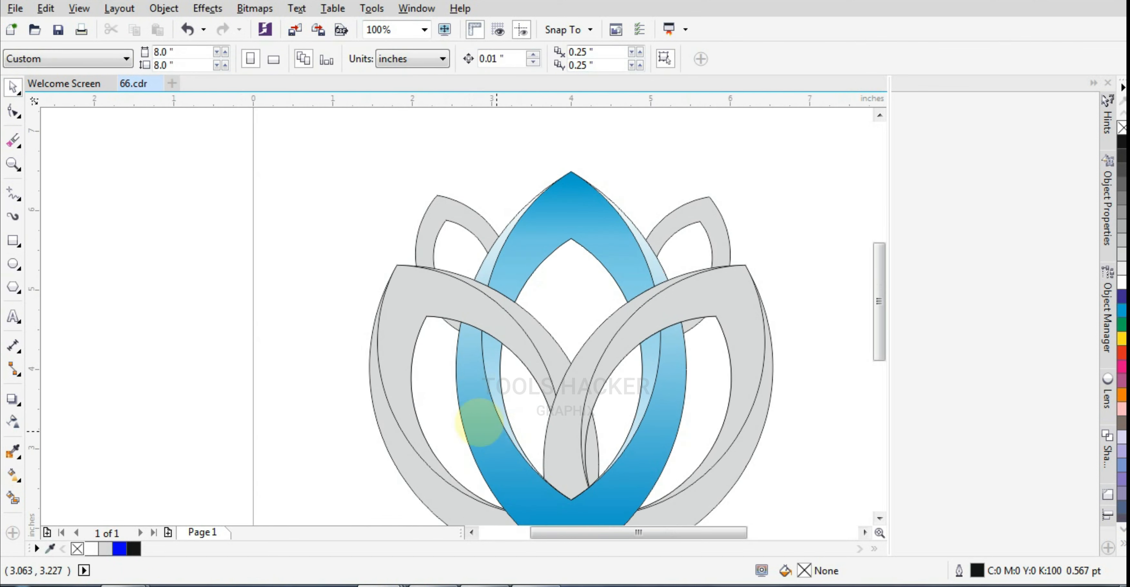
pyautogui.click(448, 470)
pyautogui.click(328, 492)
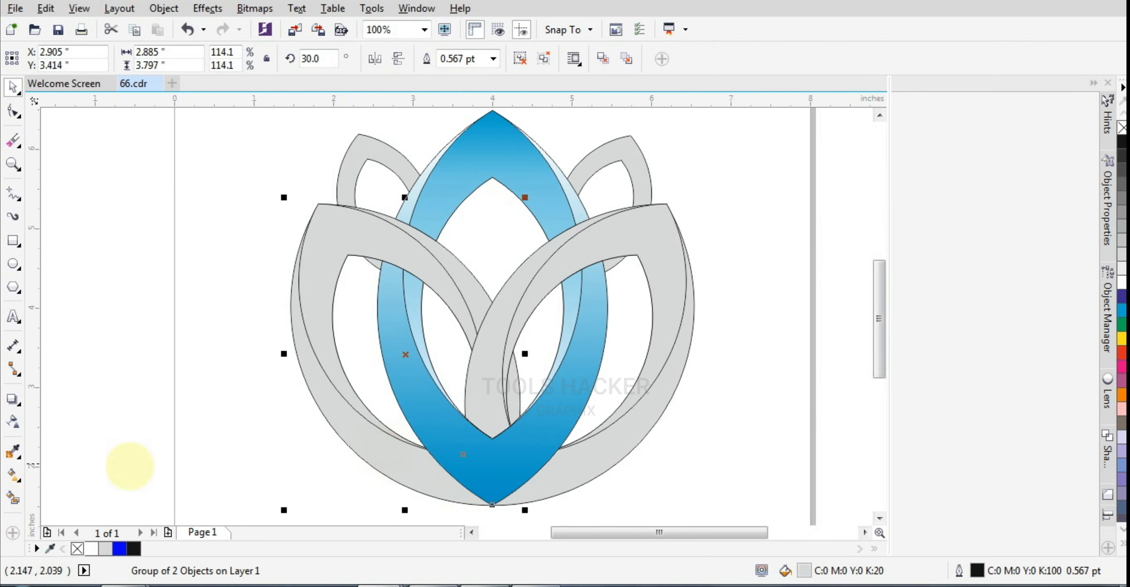
pyautogui.click(14, 475)
pyautogui.click(74, 474)
pyautogui.moveTo(493, 505); pyautogui.dragTo(325, 213)
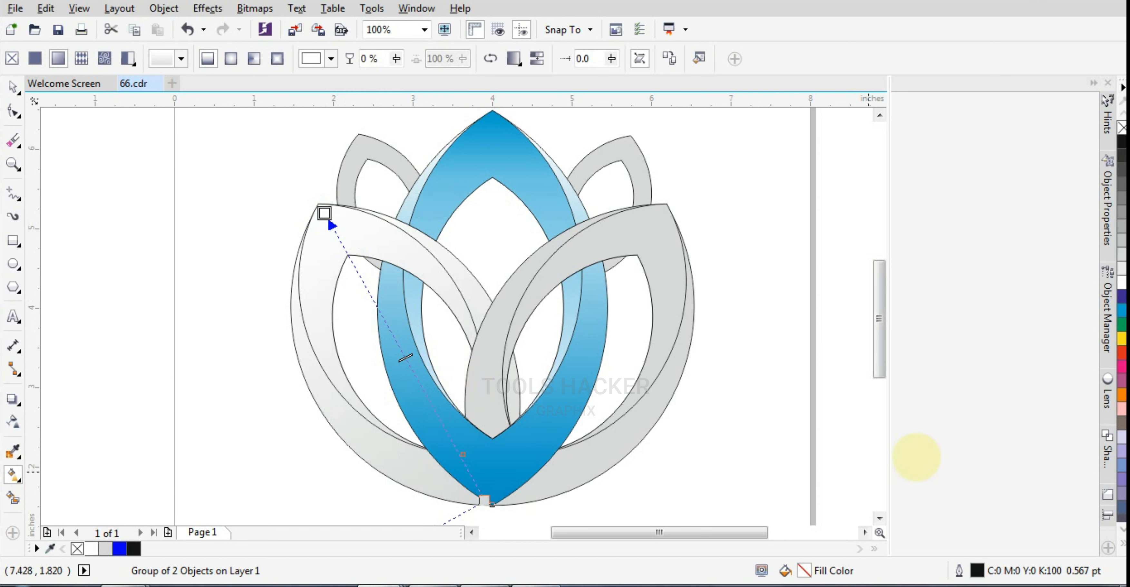
# - Color the left side petal's gradient golden yellow at the tip and orange at the base
pyautogui.click(1117, 544)
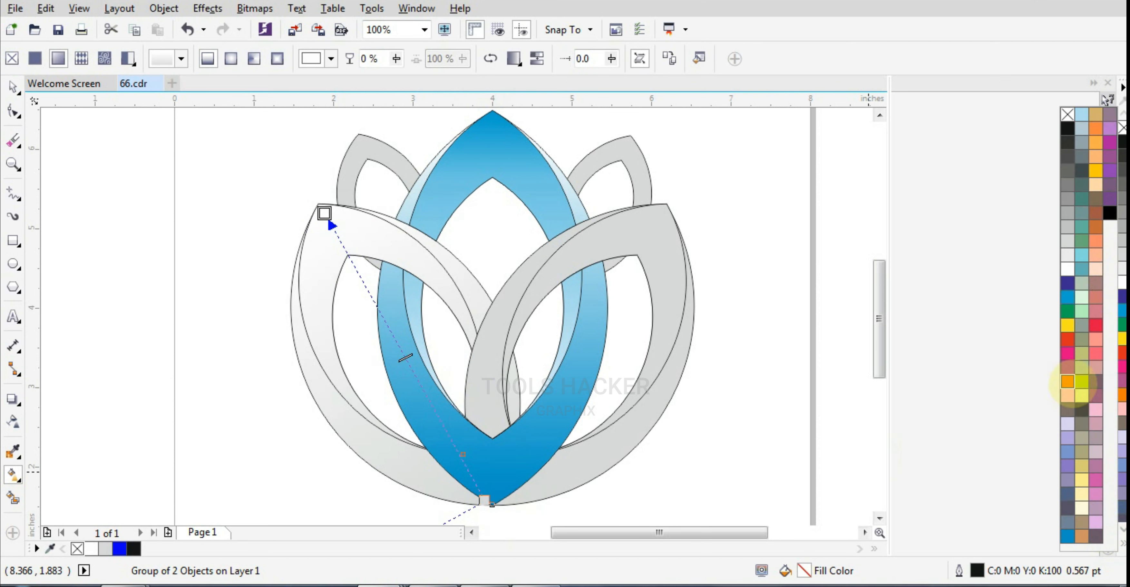
pyautogui.click(1067, 382)
pyautogui.click(1095, 171)
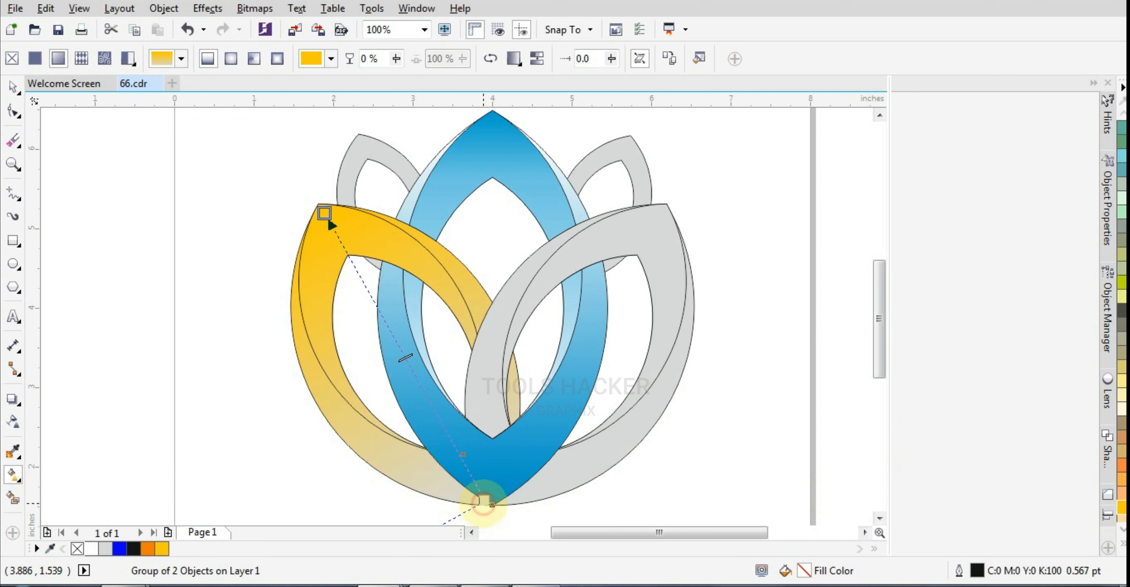
pyautogui.click(484, 500)
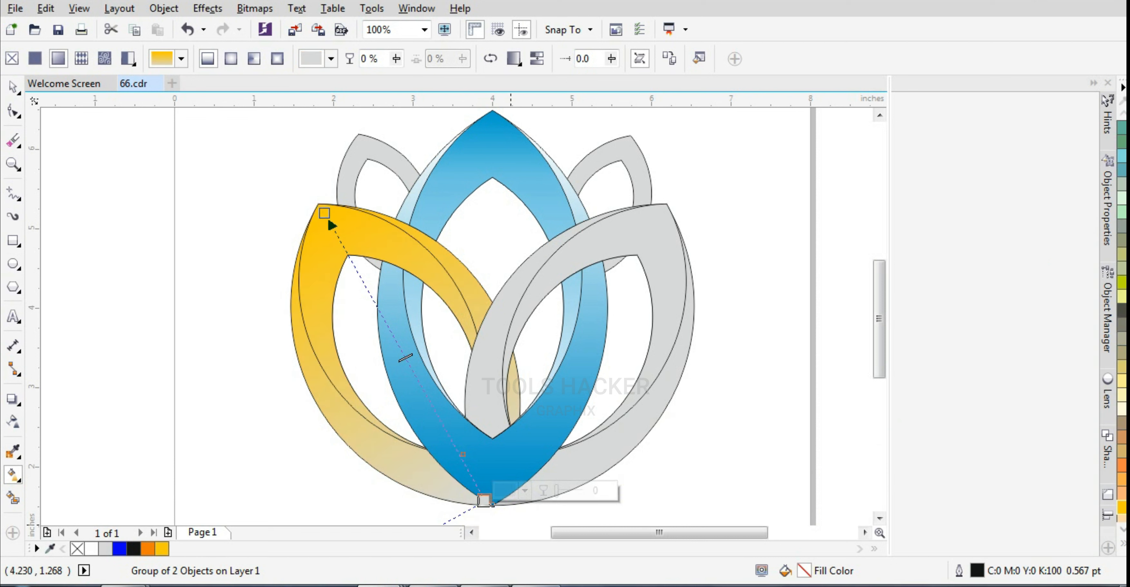
pyautogui.click(1117, 544)
pyautogui.click(1068, 381)
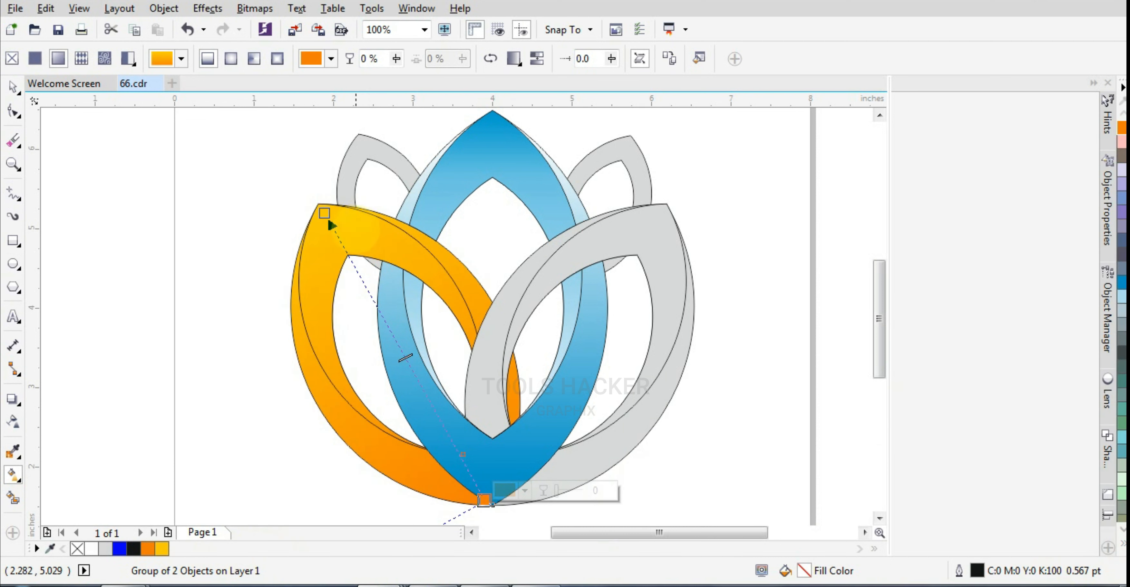
# - Redraw the gradient on the left side petal's inner ring in reverse, with orange near the tip and golden yellow near the base
pyautogui.press('space')
pyautogui.keyDown('ctrl'); pyautogui.click(308, 261); pyautogui.keyUp('ctrl')
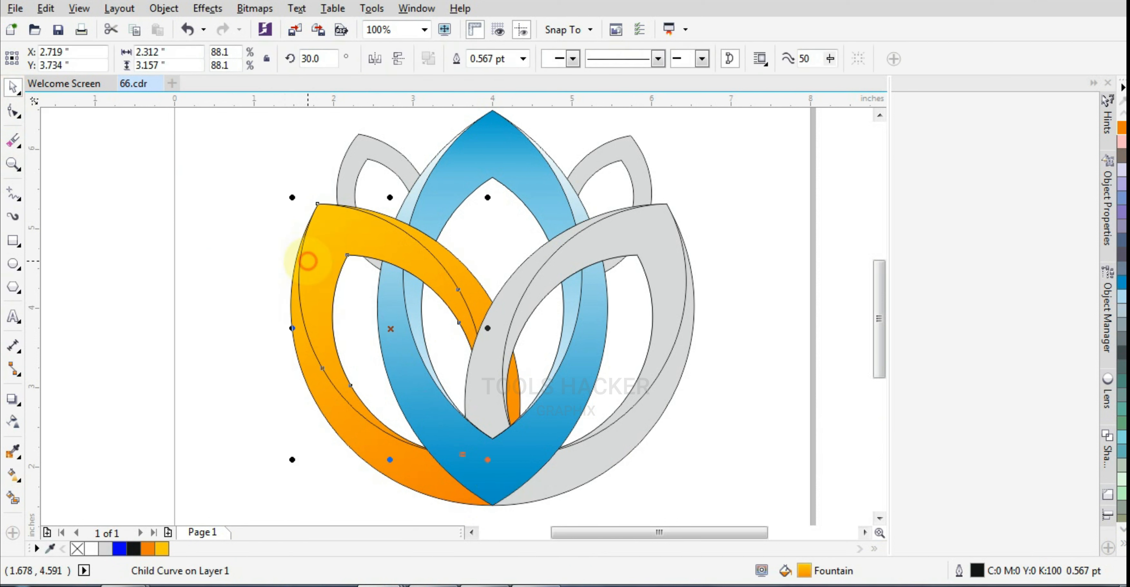
pyautogui.press('g')
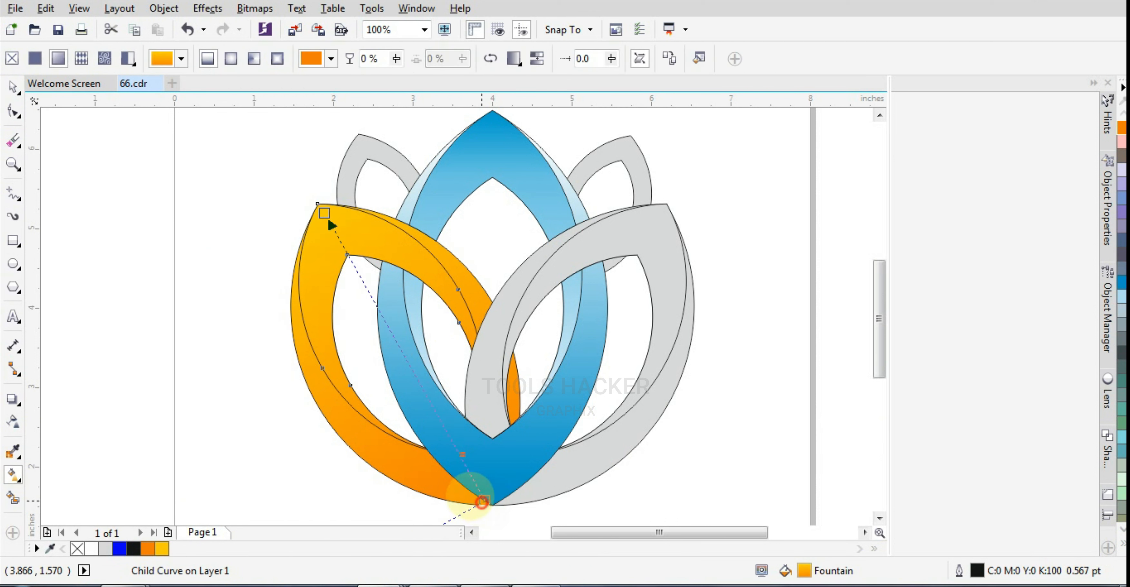
pyautogui.moveTo(286, 227); pyautogui.dragTo(473, 469)
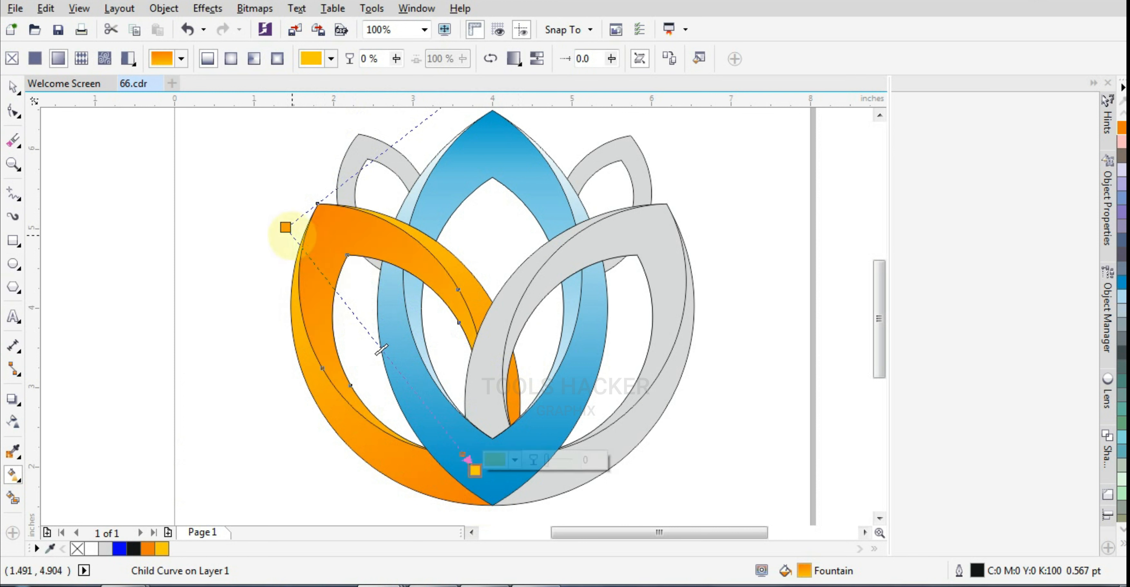
# - Move the orange end of the inner ring's gradient onto the petal tip and pull the golden end inwards to shorten it
pyautogui.moveTo(285, 227); pyautogui.dragTo(314, 210)
pyautogui.moveTo(474, 470); pyautogui.dragTo(445, 430)
pyautogui.hotkey('ctrl', 'z')
pyautogui.moveTo(474, 469); pyautogui.dragTo(442, 409)
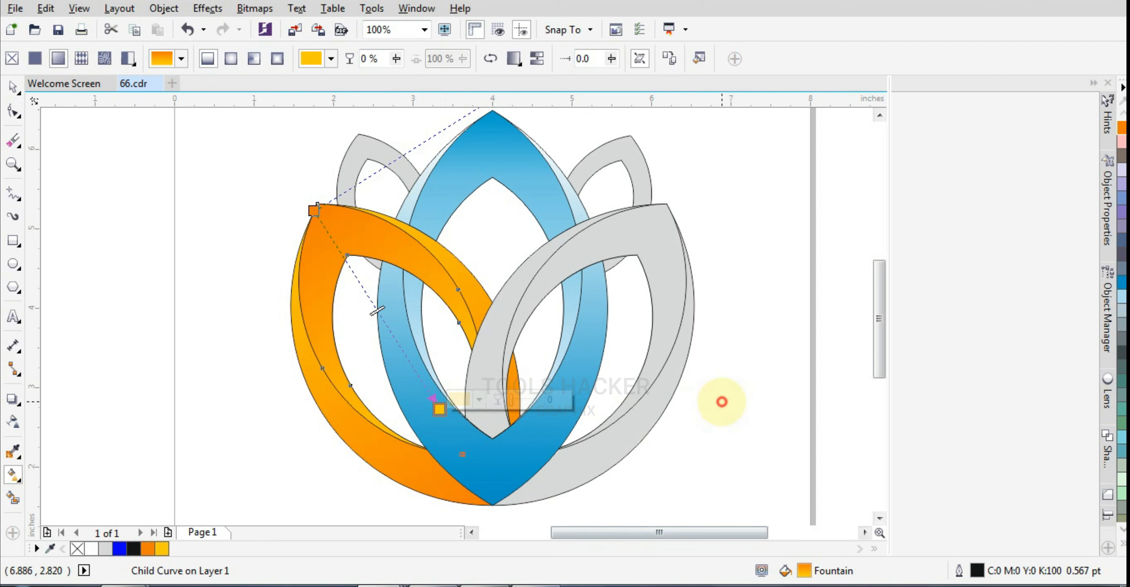
# - Apply a linear fountain fill to the grouped right side petal, running diagonally from its base to its tip
pyautogui.click(606, 446)
pyautogui.moveTo(495, 497); pyautogui.dragTo(665, 203)
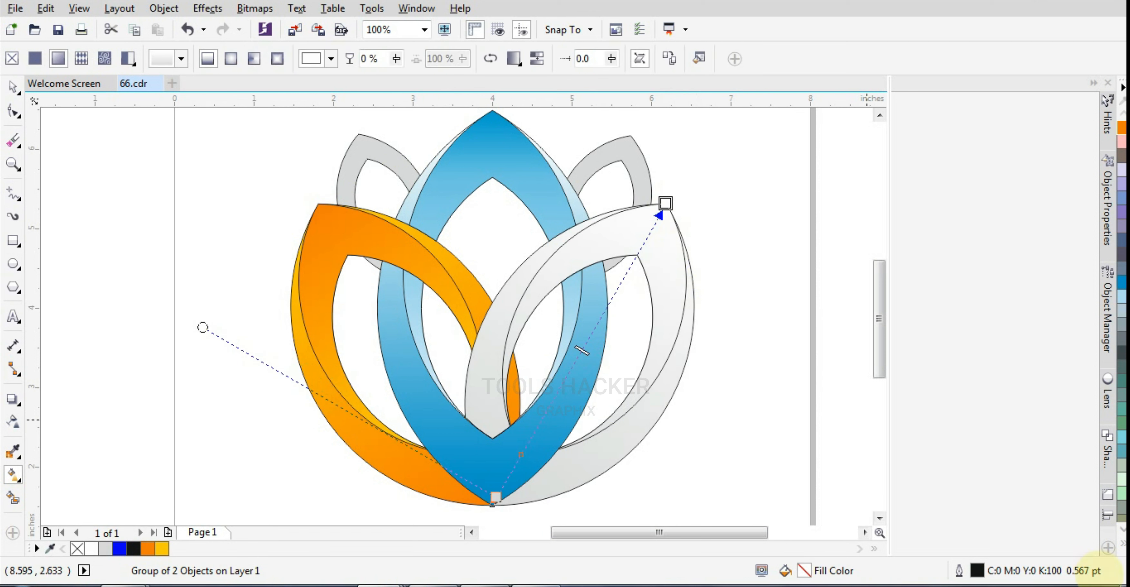
# - Color the right side petal's gradient hot pink at the tip and purple at the base
pyautogui.click(1121, 545)
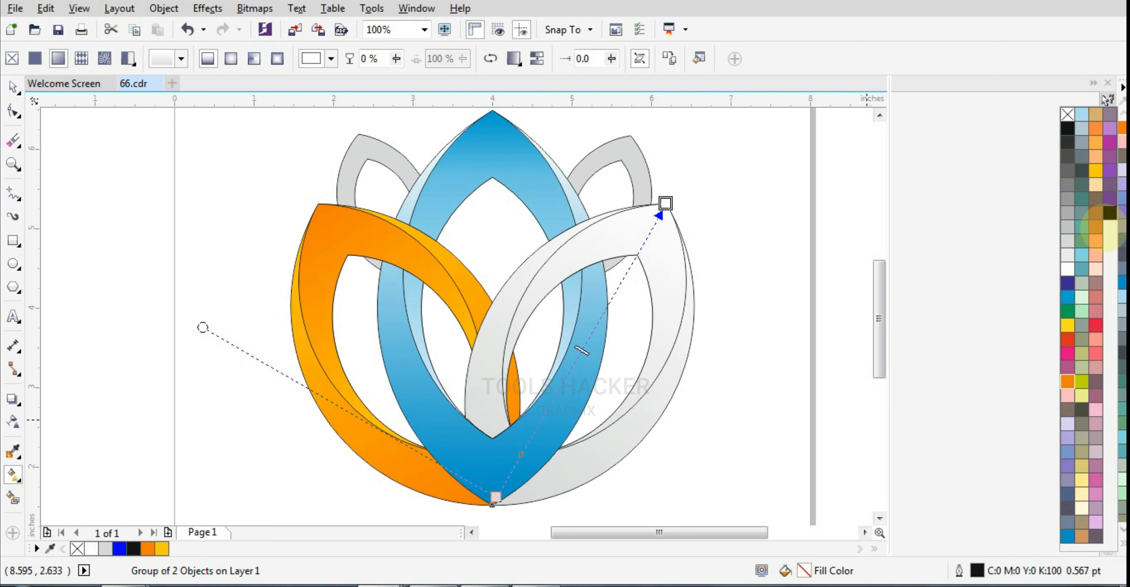
pyautogui.click(1110, 142)
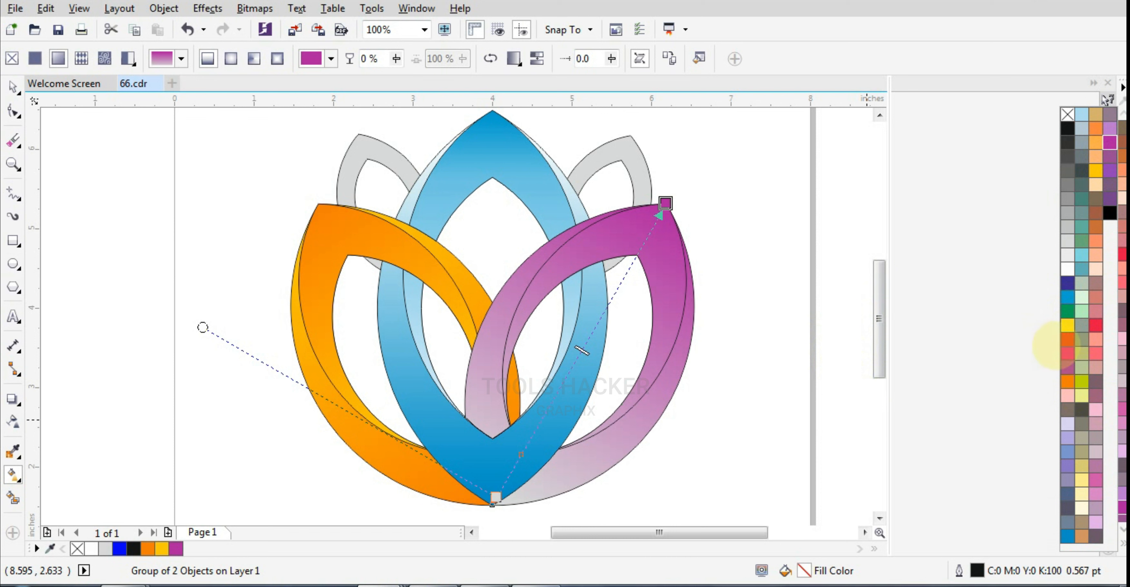
pyautogui.click(1068, 354)
pyautogui.click(496, 496)
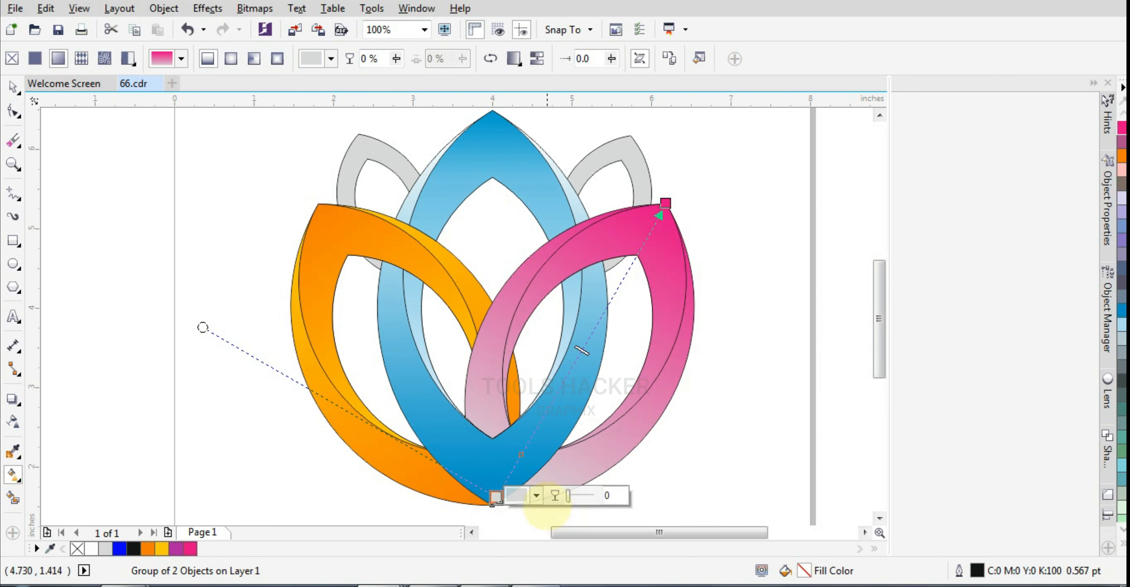
pyautogui.click(175, 549)
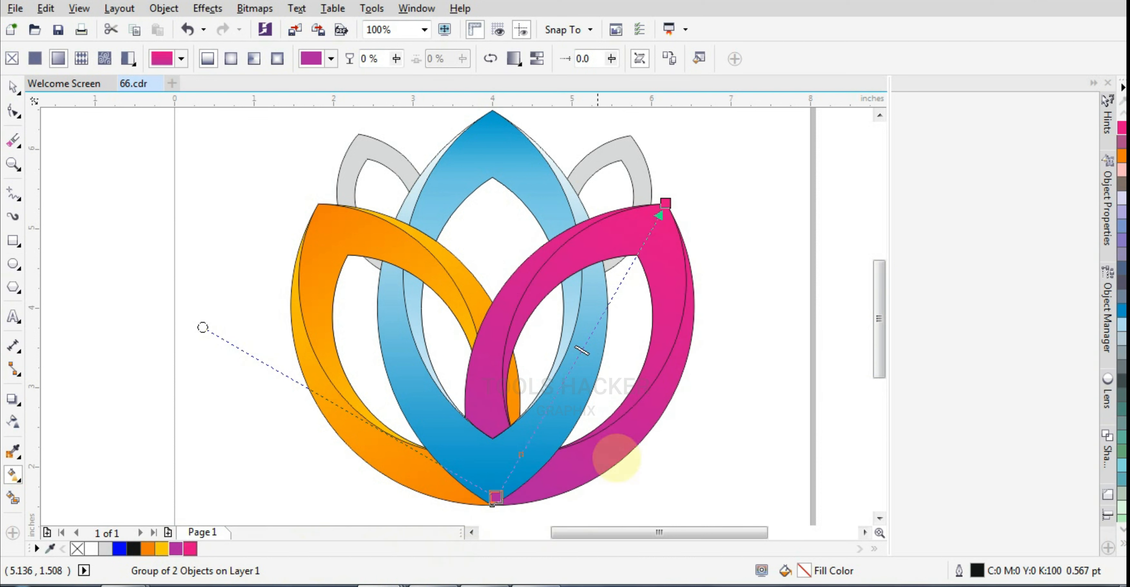
pyautogui.click(13, 87)
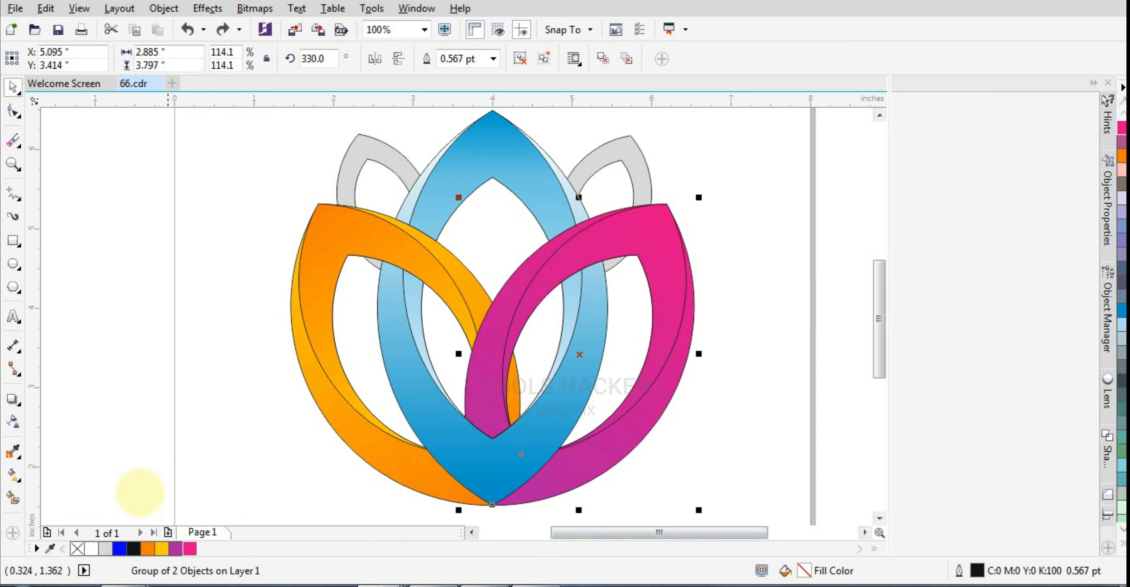
# - Lighten the tip color of the right side petal's gradient to a soft pink with CMYK values C 0, M 50, Y 0, K 0
pyautogui.click(13, 474)
pyautogui.click(666, 203)
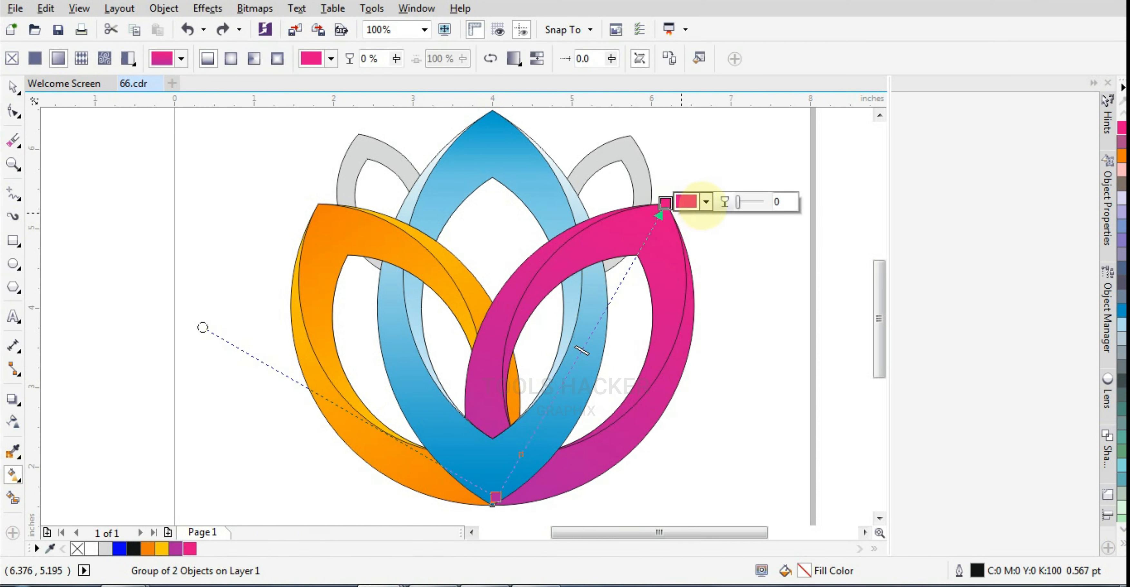
pyautogui.click(705, 202)
pyautogui.write('60')
pyautogui.press('Tab')
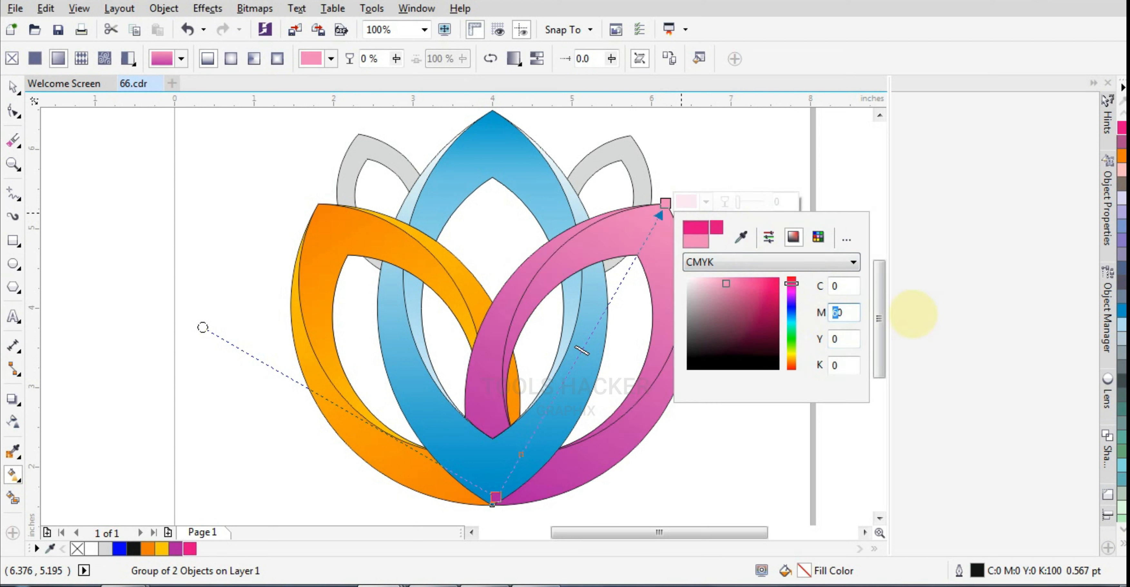
pyautogui.write('80')
pyautogui.press('Tab')
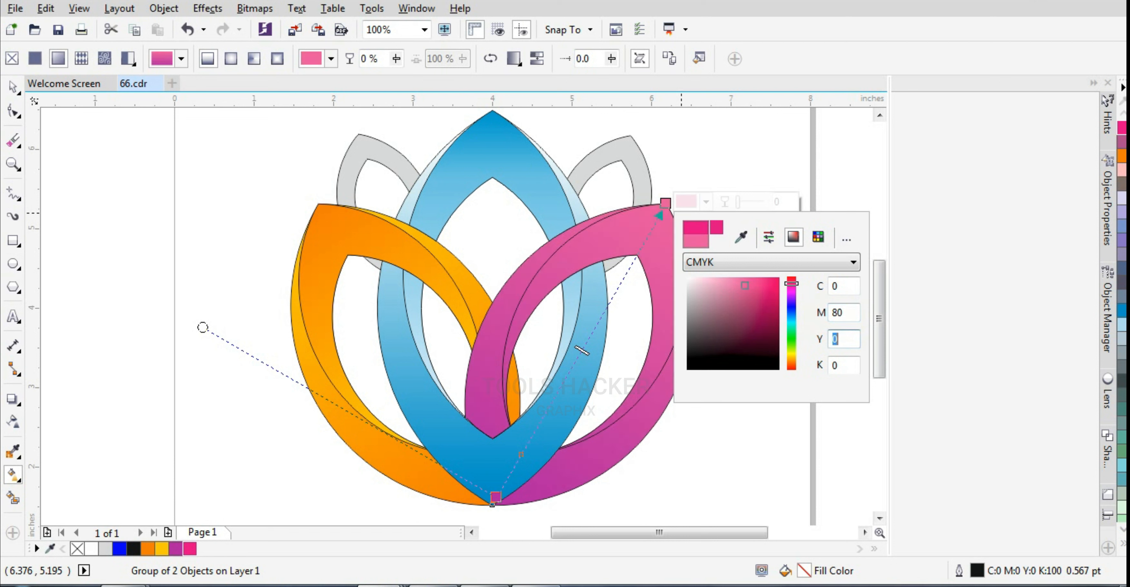
pyautogui.doubleClick(842, 312)
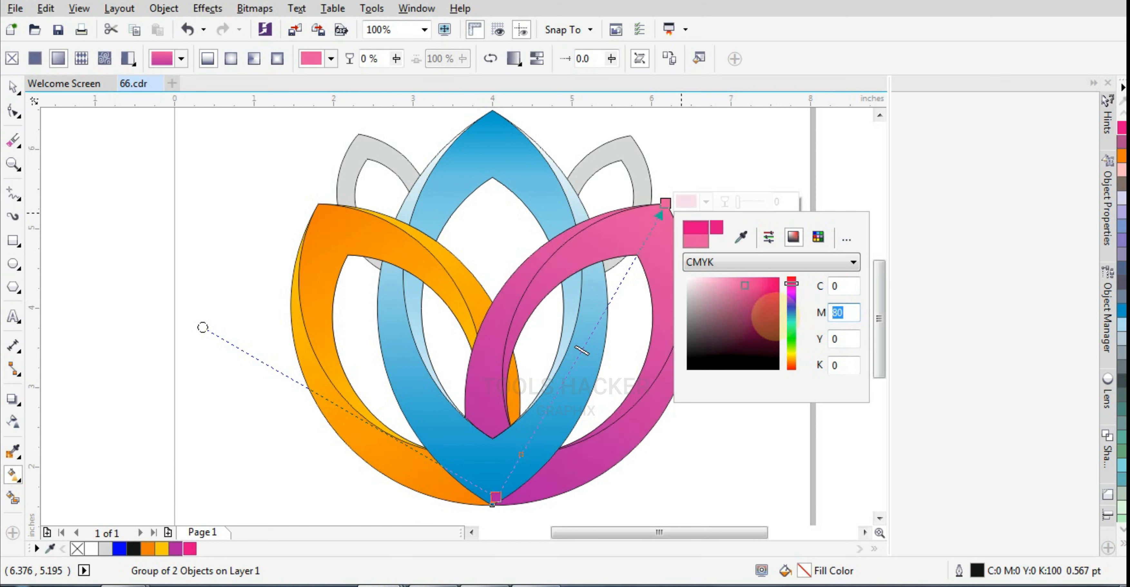
pyautogui.write('50')
pyautogui.press('Tab')
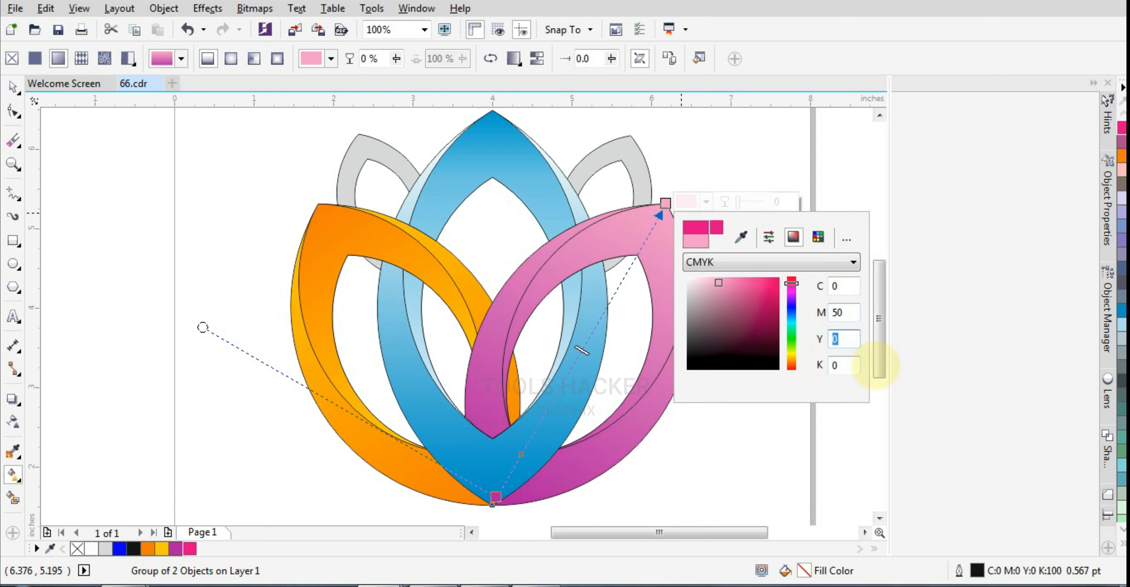
pyautogui.click(876, 366)
# - Redraw the gradient on the right side petal's inner ring in reverse, with purple at the tip and light pink towards the base
pyautogui.click(12, 86)
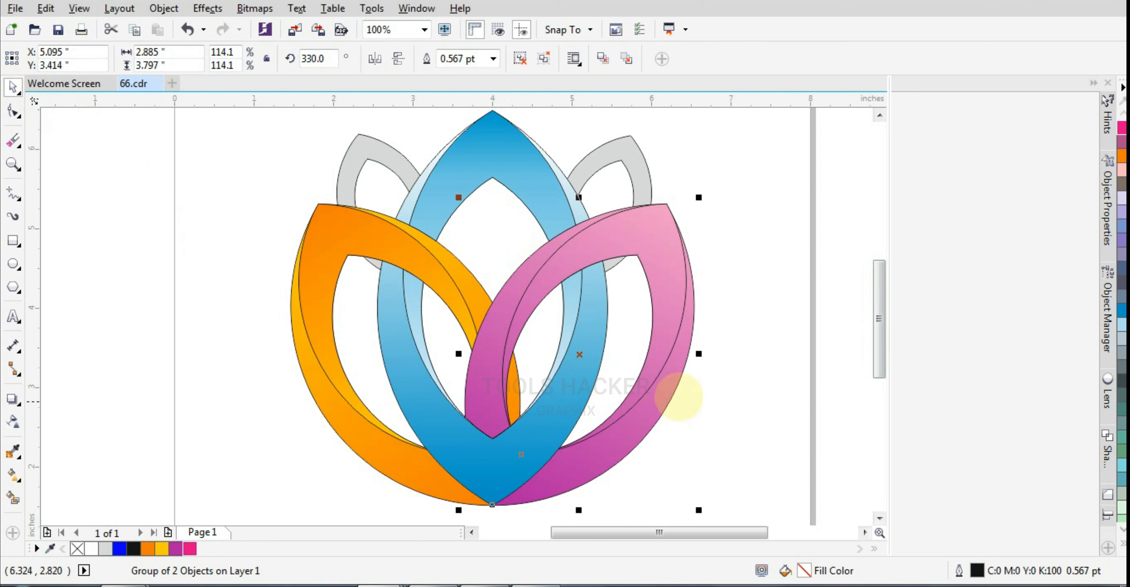
pyautogui.keyDown('ctrl'); pyautogui.click(663, 290); pyautogui.keyUp('ctrl')
pyautogui.click(12, 475)
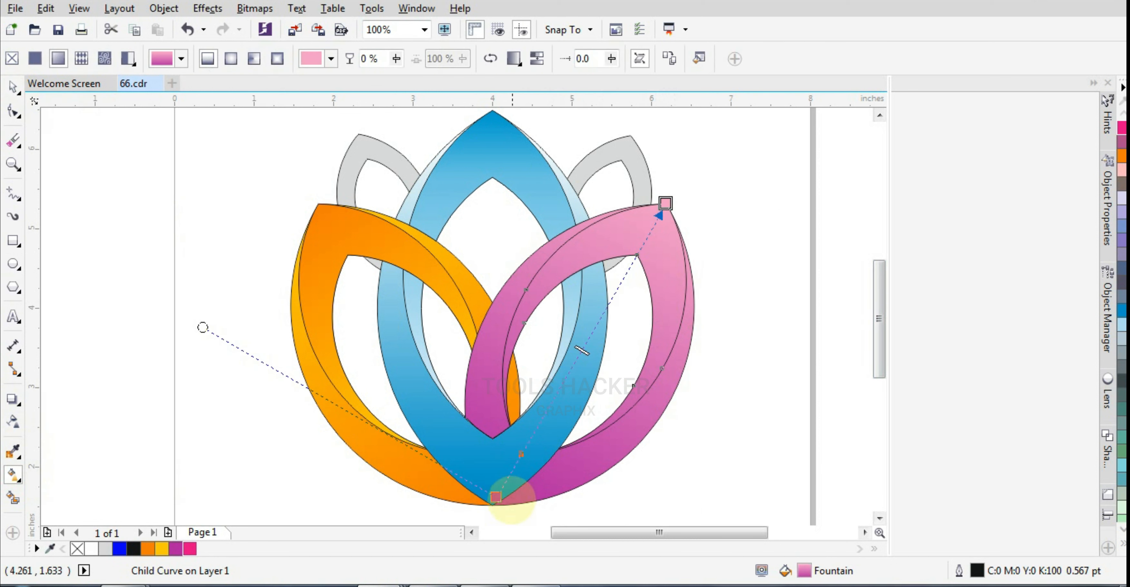
pyautogui.moveTo(496, 498); pyautogui.dragTo(539, 428)
pyautogui.moveTo(696, 191); pyautogui.dragTo(666, 203)
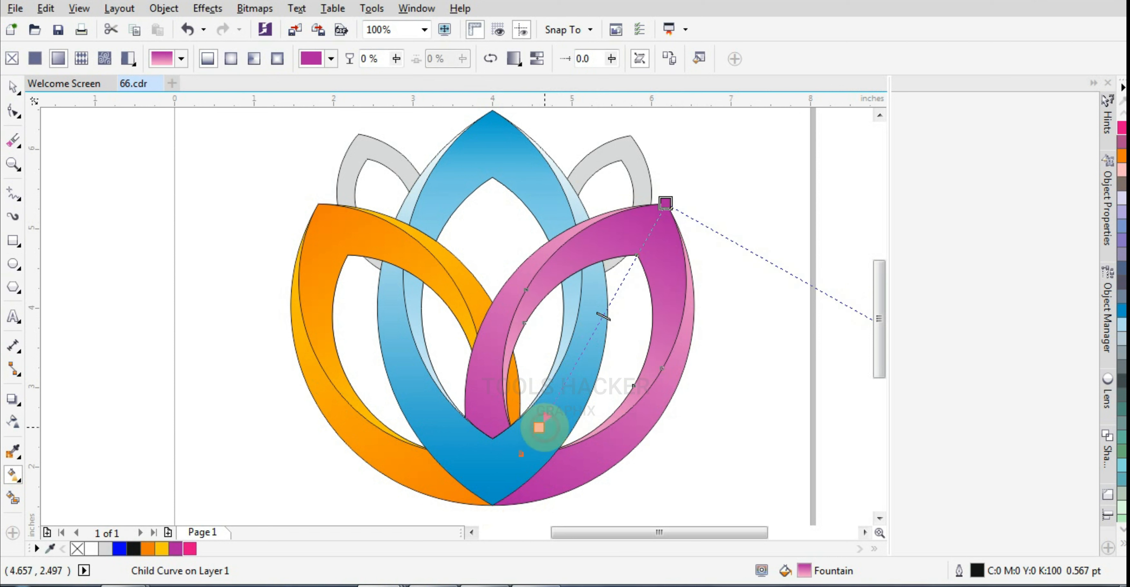
# - Copy the outer right petal's gradient to the small back right petal and the outer left petal's gradient to the small back left petal
pyautogui.click(12, 87)
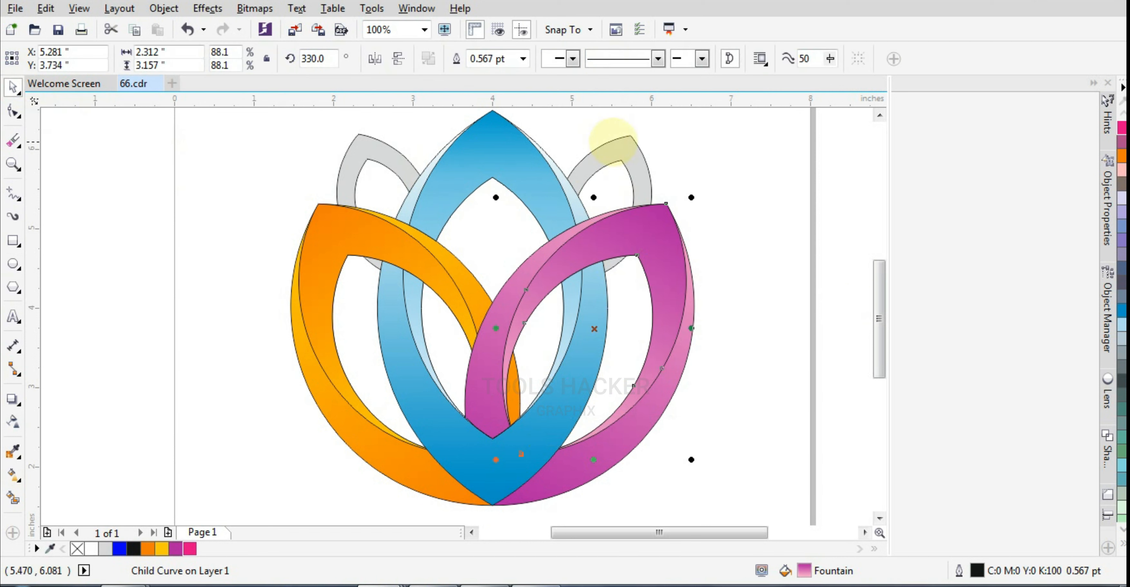
pyautogui.click(627, 161)
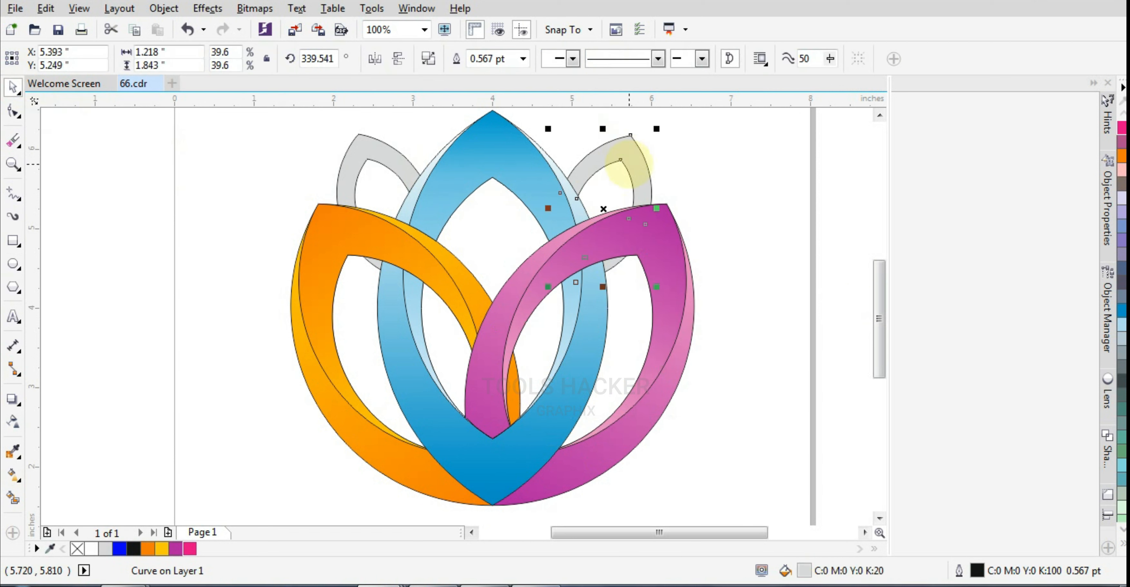
pyautogui.click(681, 353)
pyautogui.moveTo(805, 571); pyautogui.dragTo(645, 175)
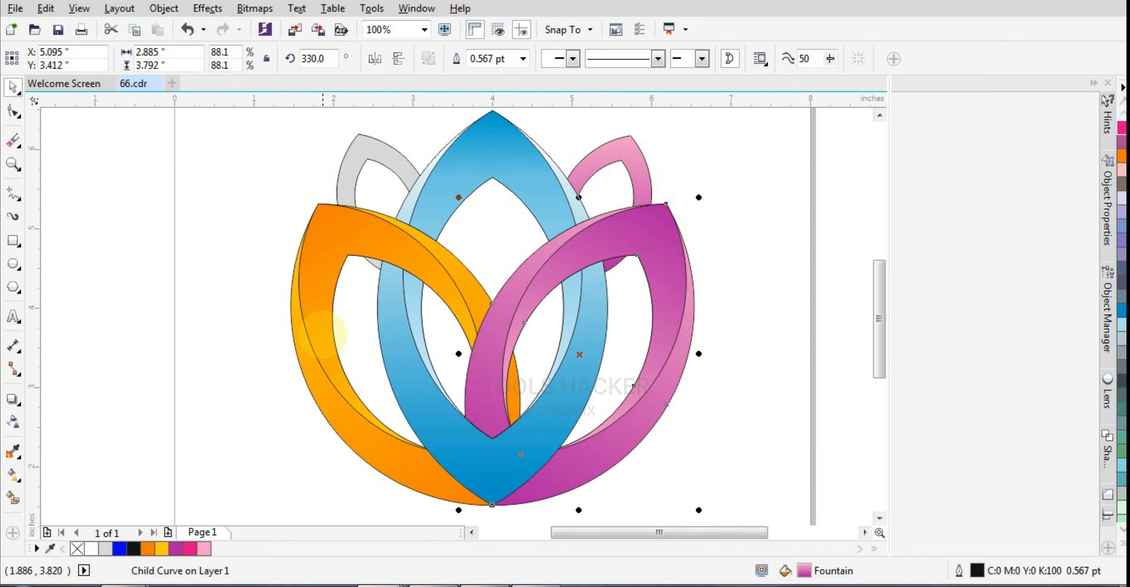
pyautogui.click(312, 369)
pyautogui.moveTo(804, 571); pyautogui.dragTo(394, 158)
pyautogui.click(740, 237)
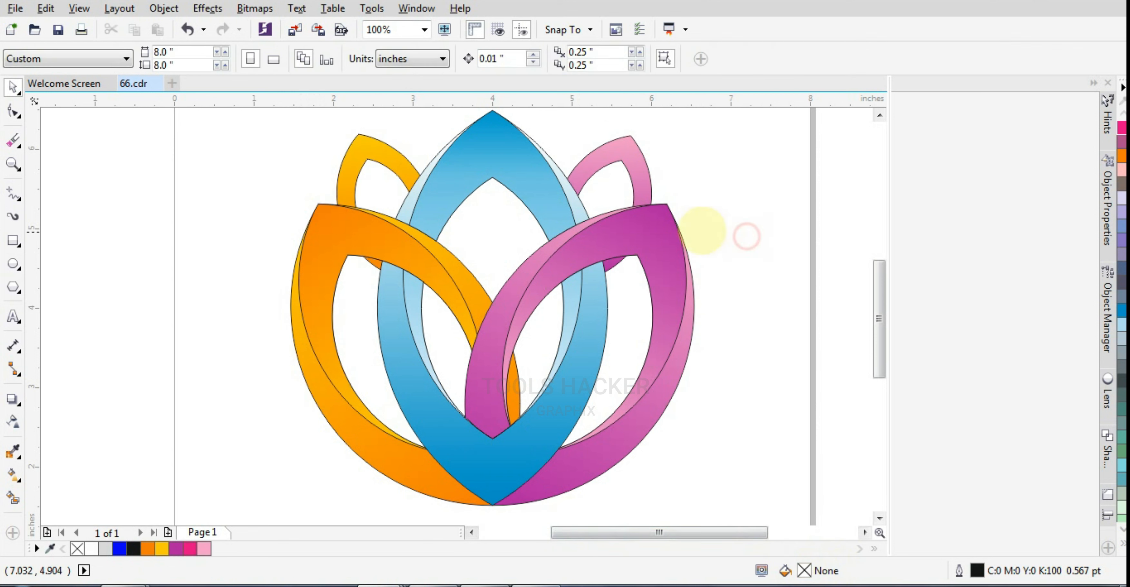
# - Group all six petal objects and scale the group down about its center to about 4.17 by 4.09 inches
pyautogui.scroll(-3, 671, 239)
pyautogui.moveTo(711, 206); pyautogui.dragTo(563, 293)
pyautogui.scroll(1, 787, 256)
pyautogui.click(720, 260)
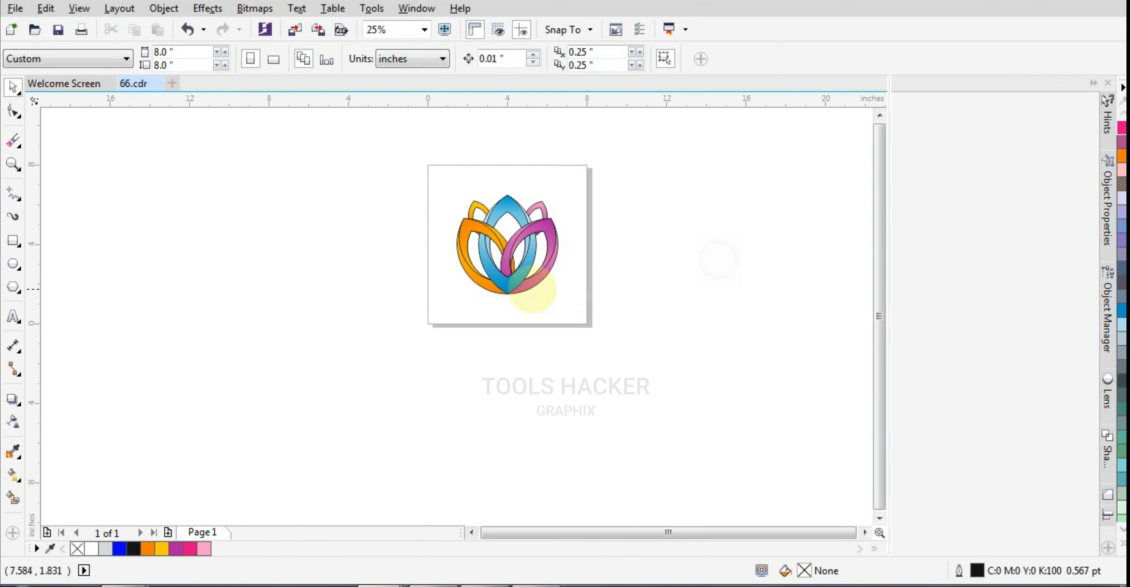
pyautogui.scroll(1, 497, 293)
pyautogui.scroll(-1, 276, 343)
pyautogui.moveTo(276, 343); pyautogui.dragTo(453, 221)
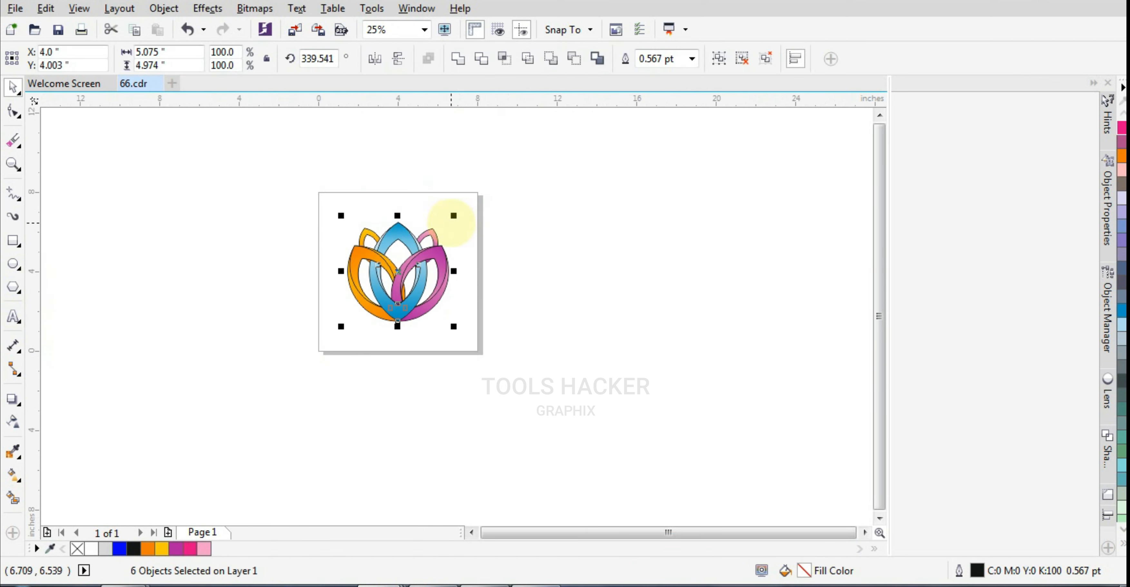
pyautogui.hotkey('ctrl', 'g')
pyautogui.scroll(1, 408, 254)
pyautogui.moveTo(492, 392); pyautogui.dragTo(475, 377)
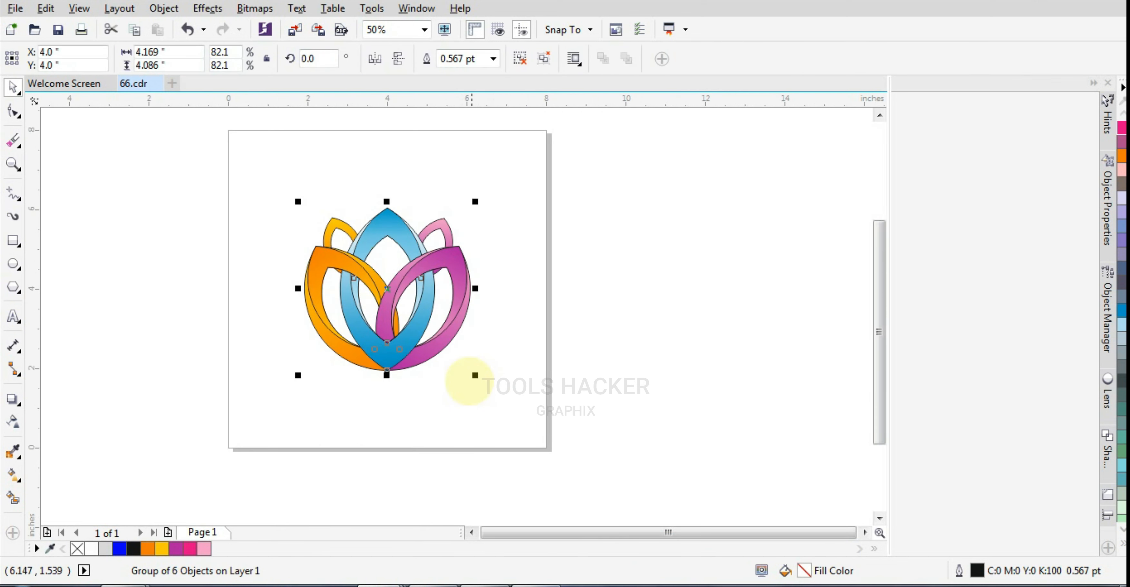
# - Draw a flat ellipse about 3.53 by 0.33 inches beneath the logo and center it horizontally on the logo
pyautogui.scroll(1, 395, 364)
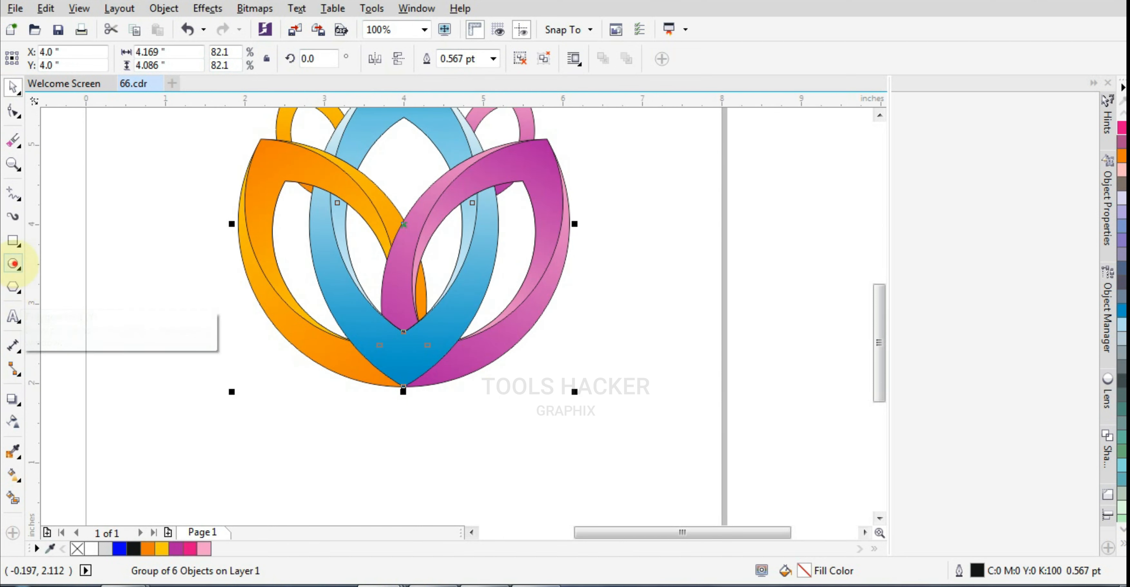
pyautogui.click(13, 263)
pyautogui.moveTo(248, 392); pyautogui.dragTo(538, 428)
pyautogui.keyDown('shift'); pyautogui.click(359, 297); pyautogui.keyUp('shift')
pyautogui.press('c')
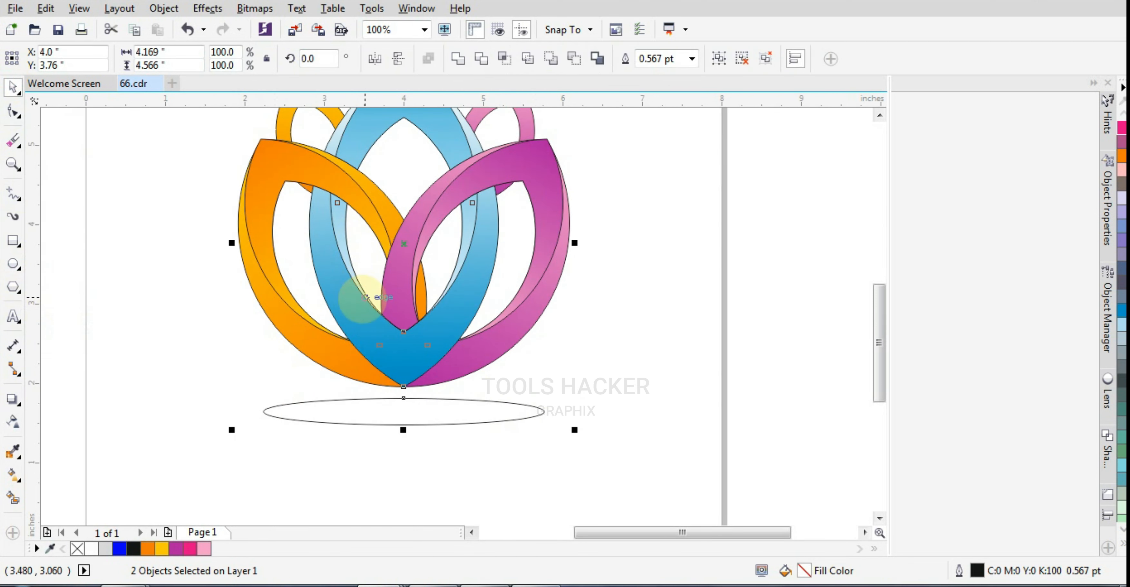
# - Move the ellipse slightly up so it sits just beneath the logo's lowest point
pyautogui.click(633, 406)
pyautogui.click(412, 371)
pyautogui.click(420, 409)
pyautogui.moveTo(419, 409)
pyautogui.mouseDown()
pyautogui.moveTo(435, 418)
pyautogui.moveTo(403, 417)
pyautogui.mouseUp()
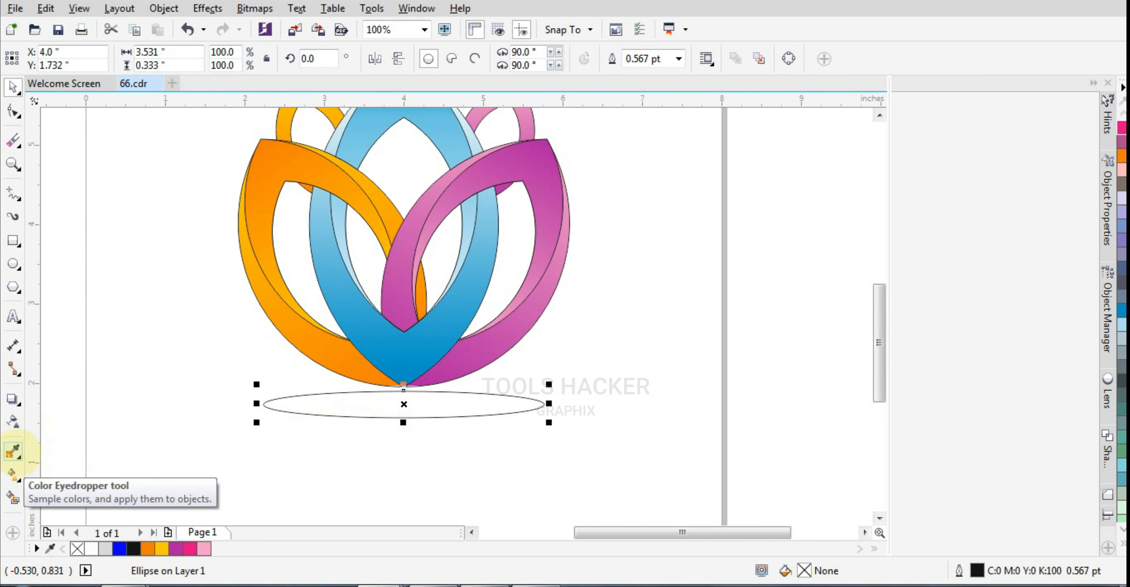
# - Fill the ellipse with the blue sampled from the base of the central petal and remove its outline
pyautogui.click(13, 452)
pyautogui.click(403, 378)
pyautogui.click(421, 406)
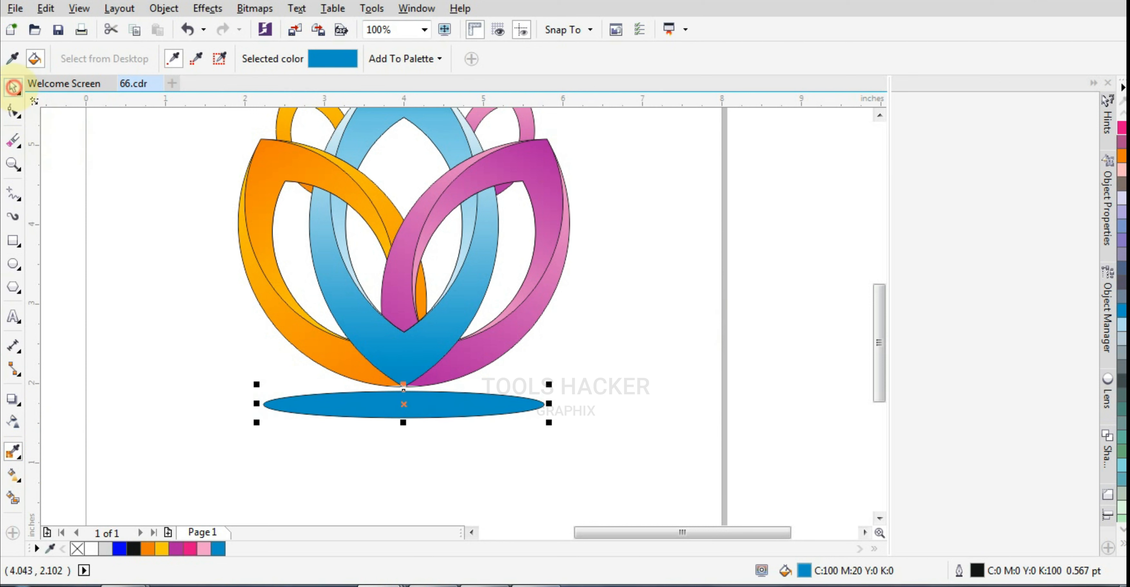
pyautogui.click(14, 86)
pyautogui.click(1122, 544)
pyautogui.rightClick(1068, 114)
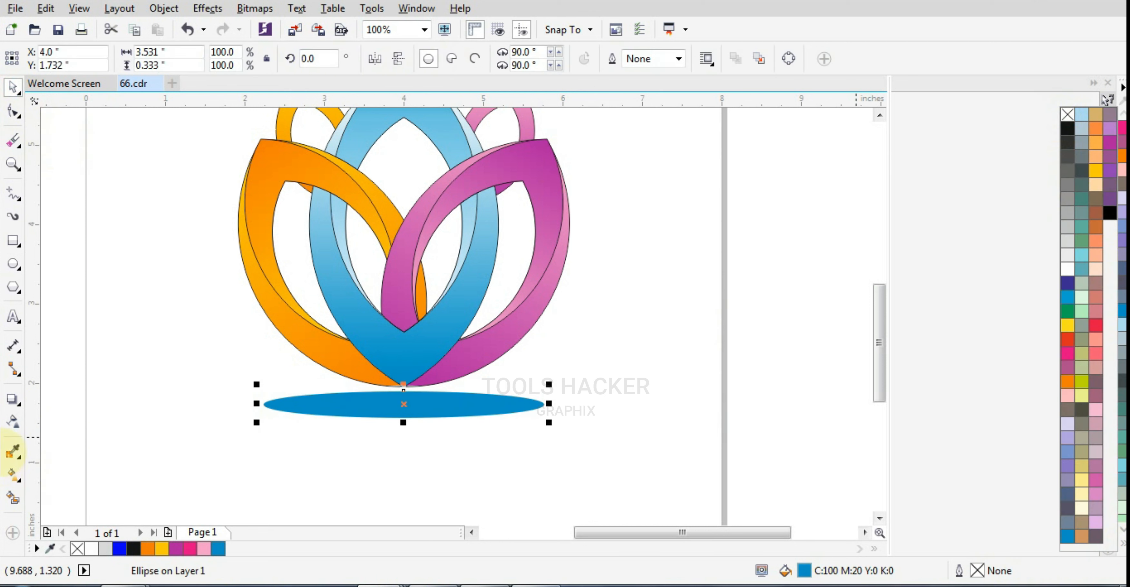
# - Apply an elliptical fountain transparency to the blue ellipse and enlarge it about its center to about 4 by 0.38 inches
pyautogui.click(14, 421)
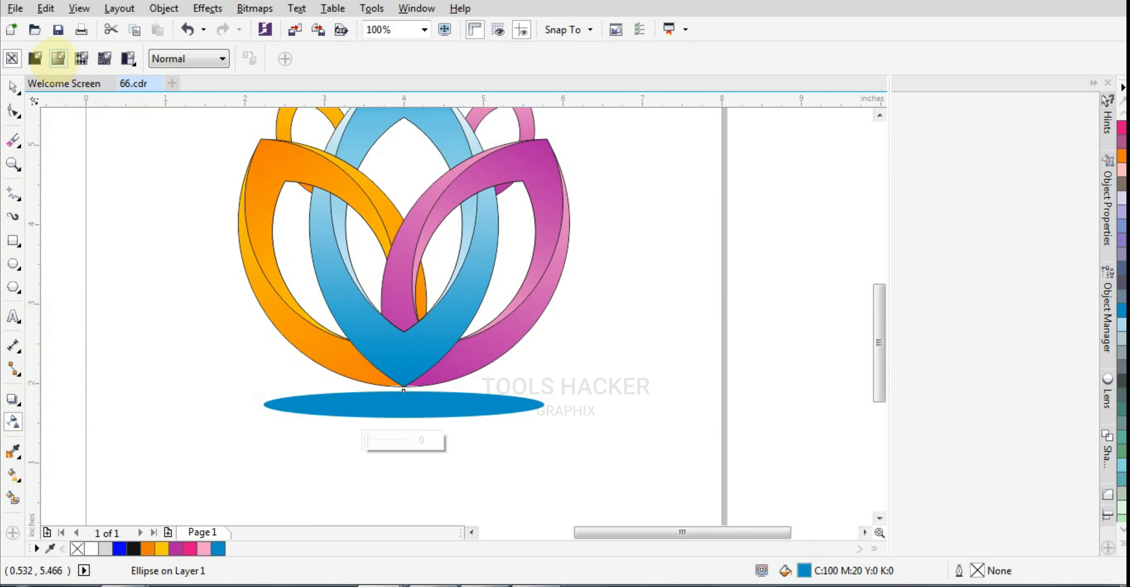
pyautogui.click(57, 58)
pyautogui.click(323, 59)
pyautogui.click(12, 87)
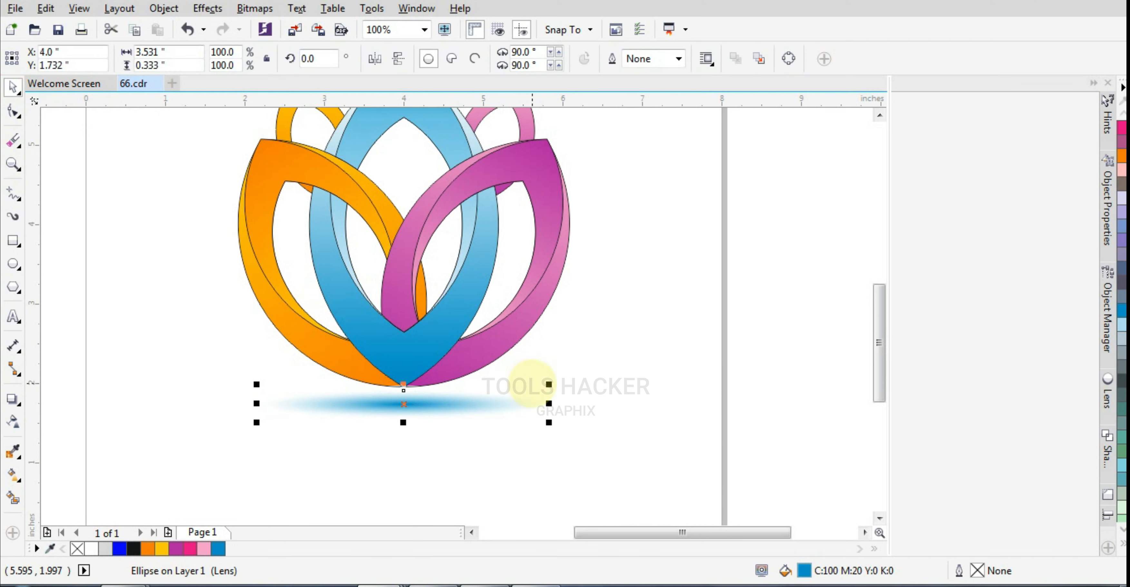
pyautogui.moveTo(550, 421)
pyautogui.mouseDown()
pyautogui.moveTo(575, 439)
pyautogui.moveTo(569, 425)
pyautogui.mouseUp()
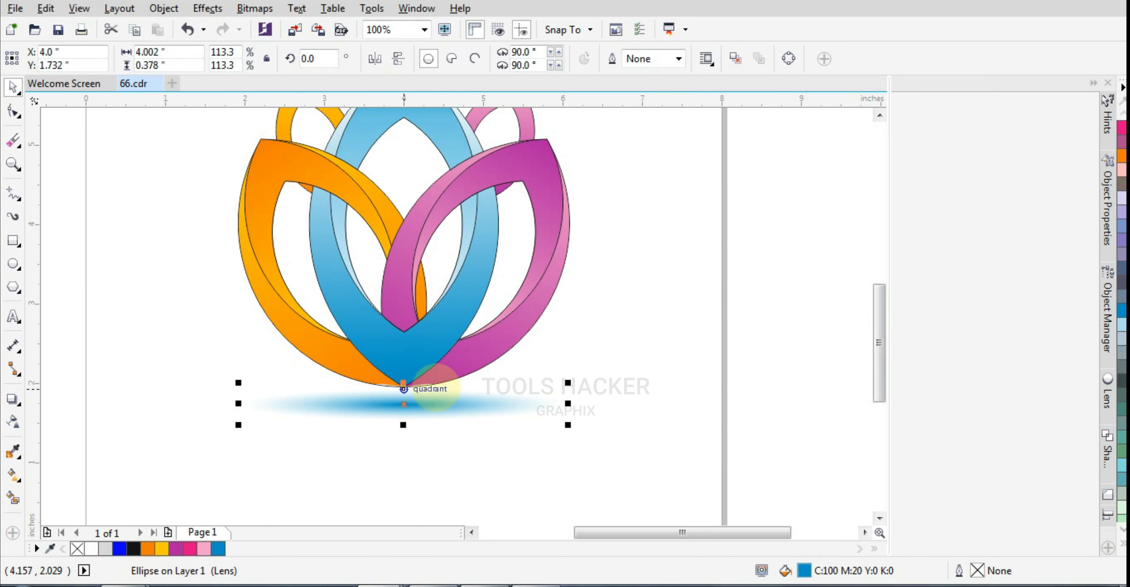
pyautogui.scroll(1, 537, 460)
pyautogui.click(613, 452)
# - Remove the outlines from the whole logo and its ellipse shadow
pyautogui.scroll(-2, 613, 458)
pyautogui.moveTo(731, 215); pyautogui.dragTo(406, 468)
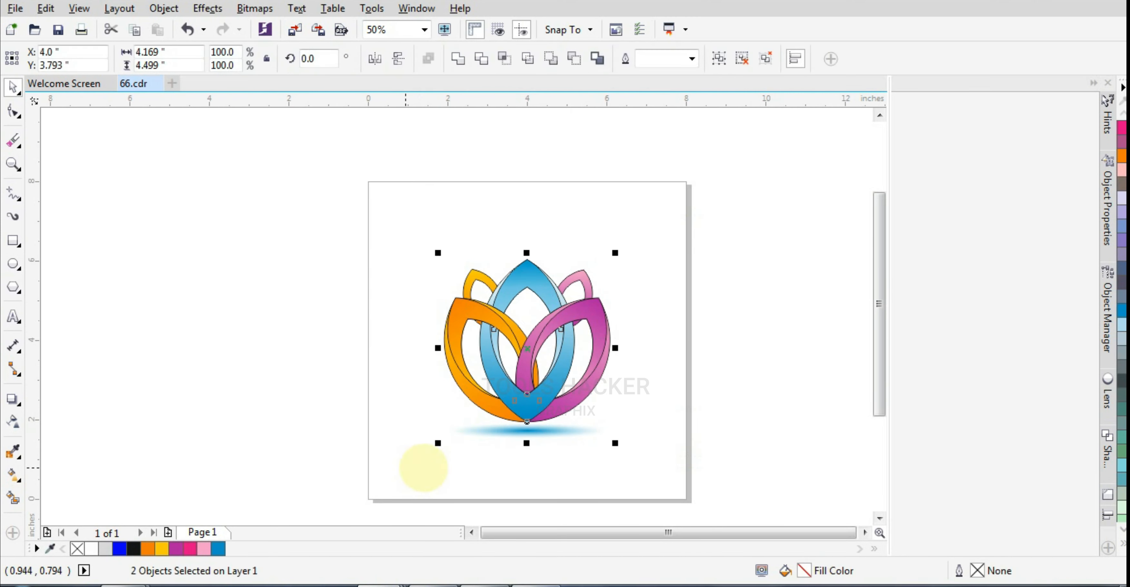
pyautogui.click(1122, 545)
pyautogui.rightClick(1072, 121)
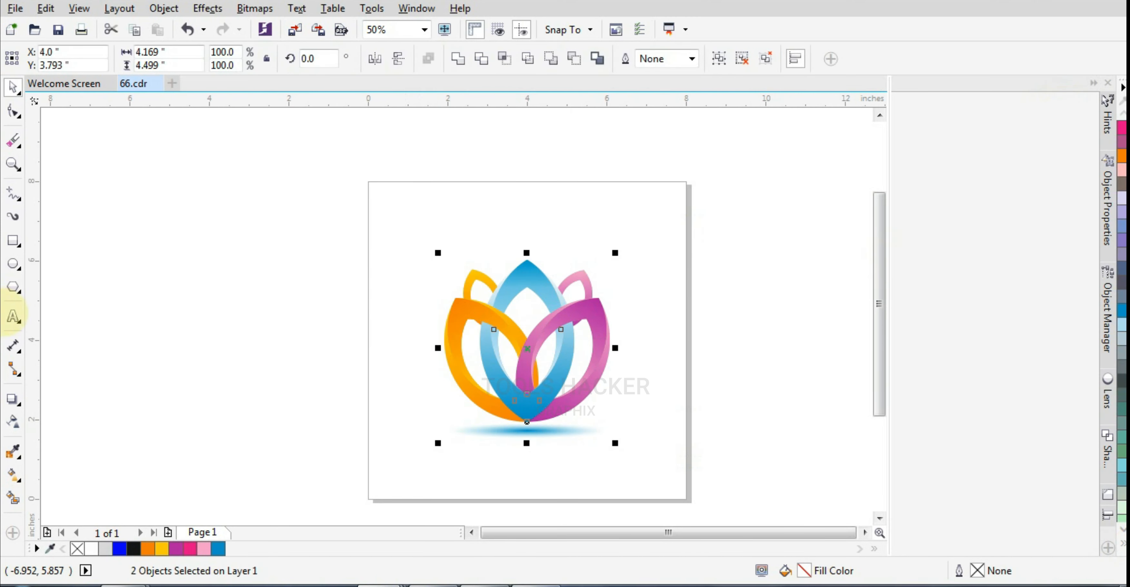
# - Add a page-sized background rectangle behind the logo and fill it with C100 M100 Y100 K100 black
pyautogui.doubleClick(13, 241)
pyautogui.click(1123, 544)
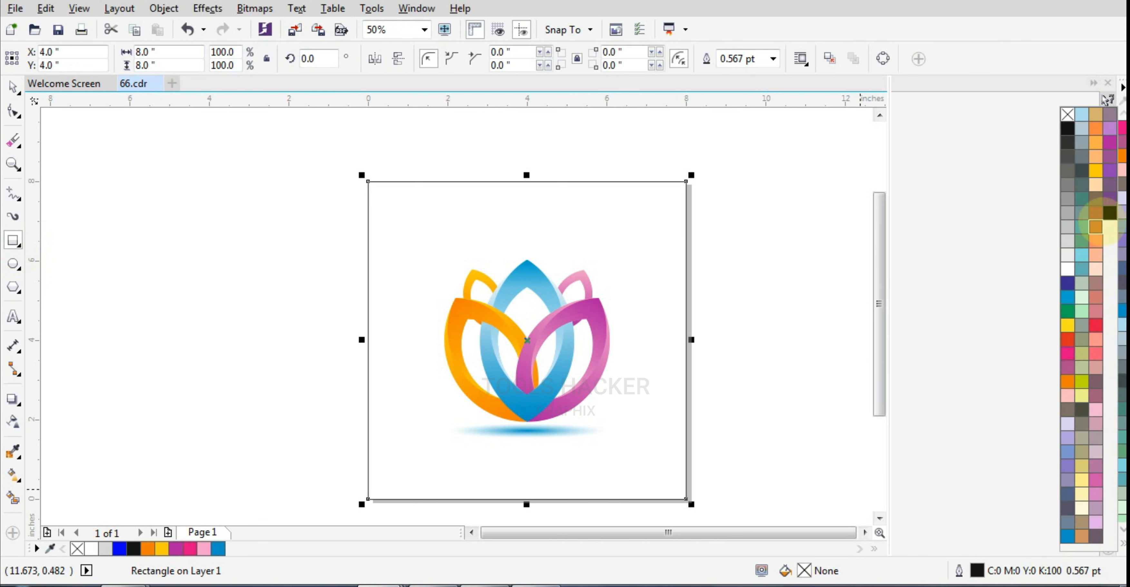
pyautogui.click(1110, 214)
pyautogui.click(13, 85)
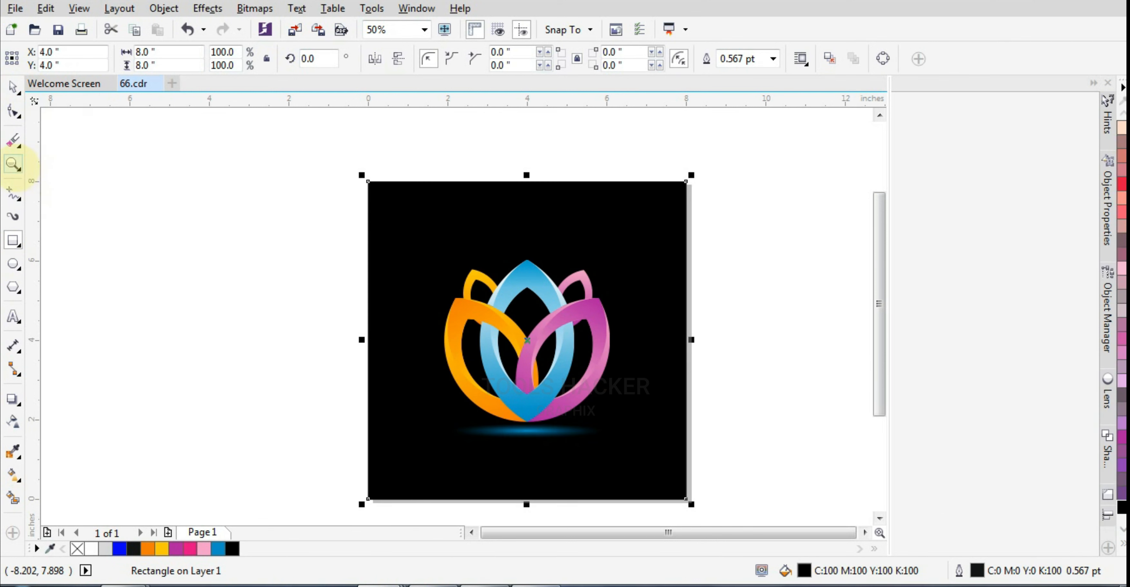
pyautogui.click(12, 164)
pyautogui.moveTo(364, 180); pyautogui.dragTo(691, 505)
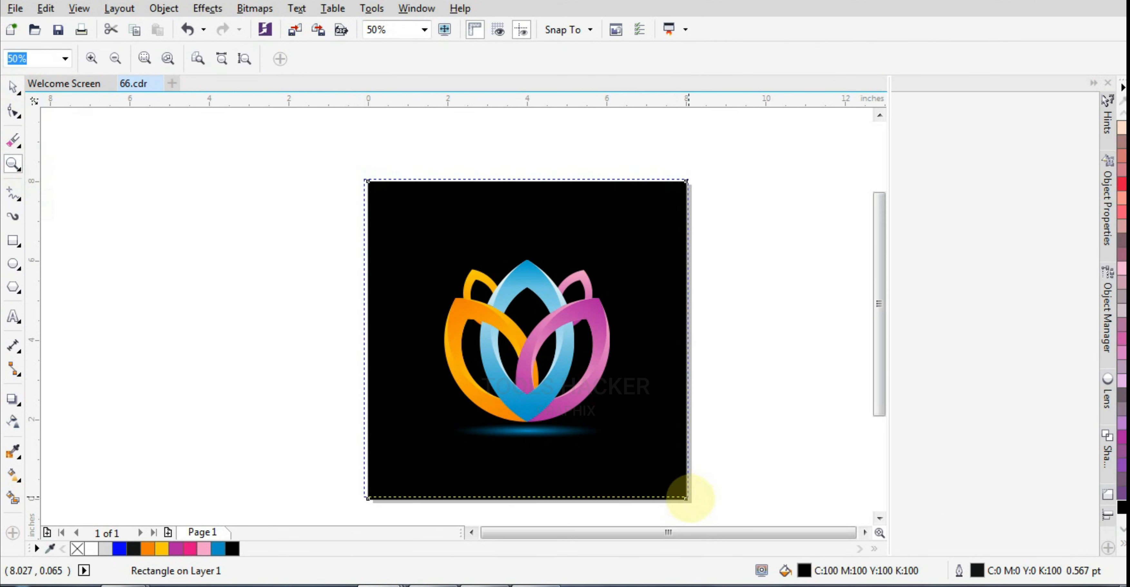